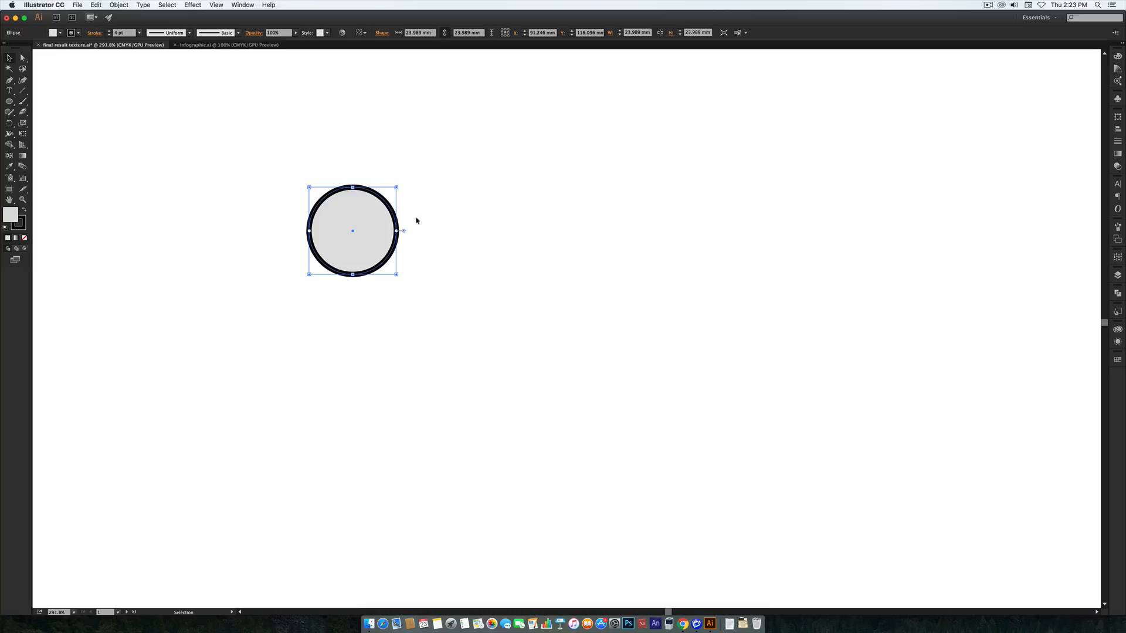
- Move the grey circle to the left and try pasting a copied duplicate of it onto the artboard
mouse_move(380, 220)
left_mouse_down()
mouse_move(308, 209)
mouse_move(287, 227)
left_mouse_up()
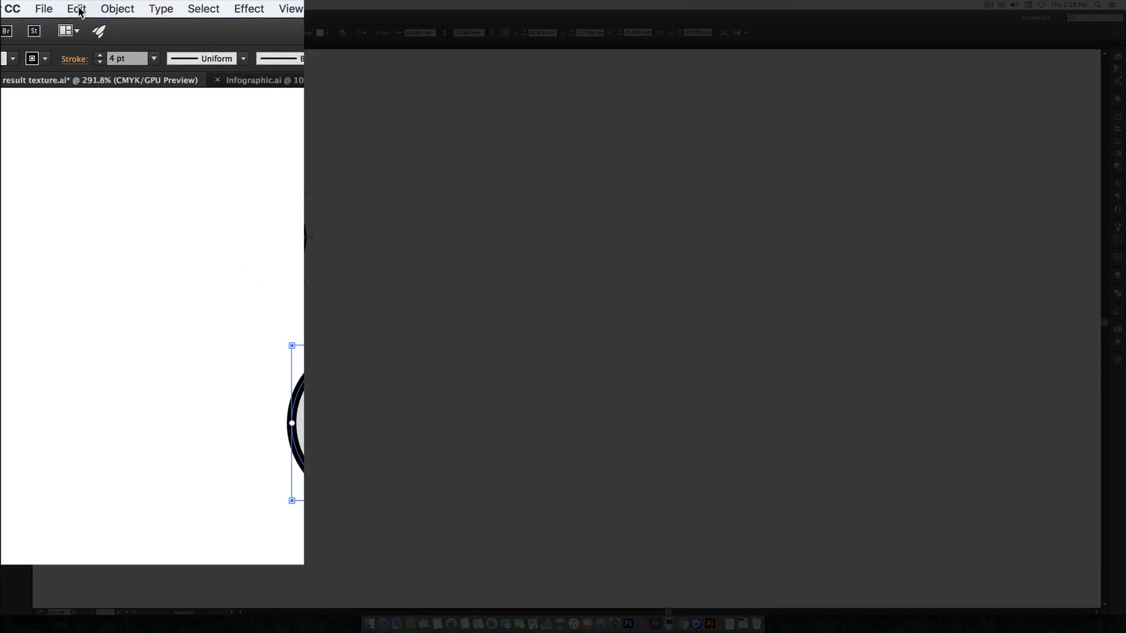
left_click(96, 5)
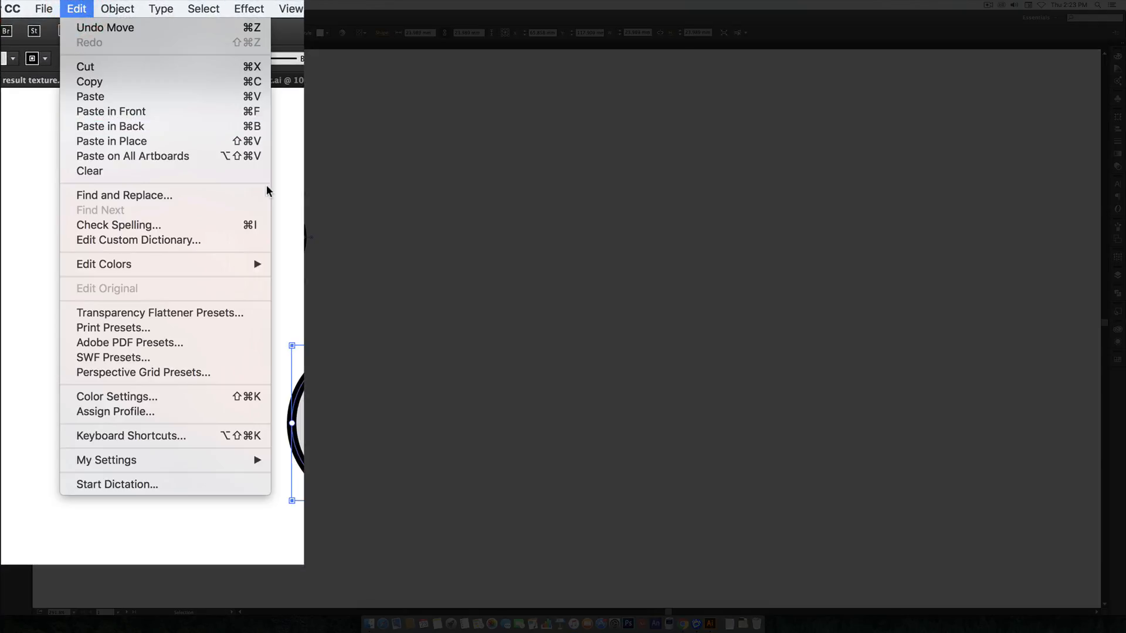
left_click(108, 84)
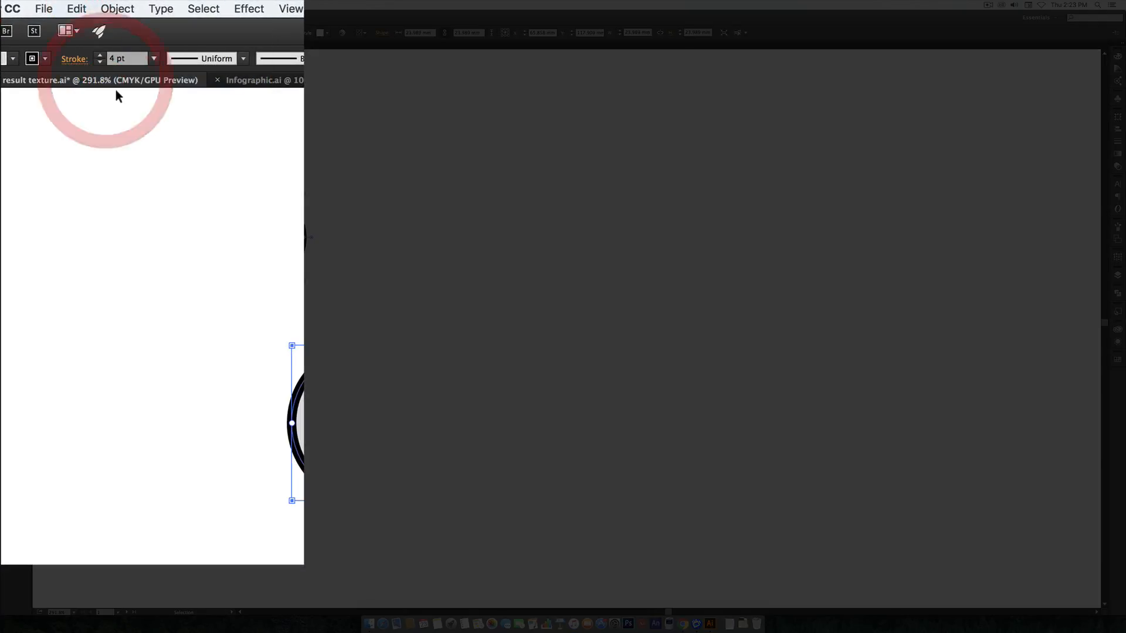
left_click(76, 8)
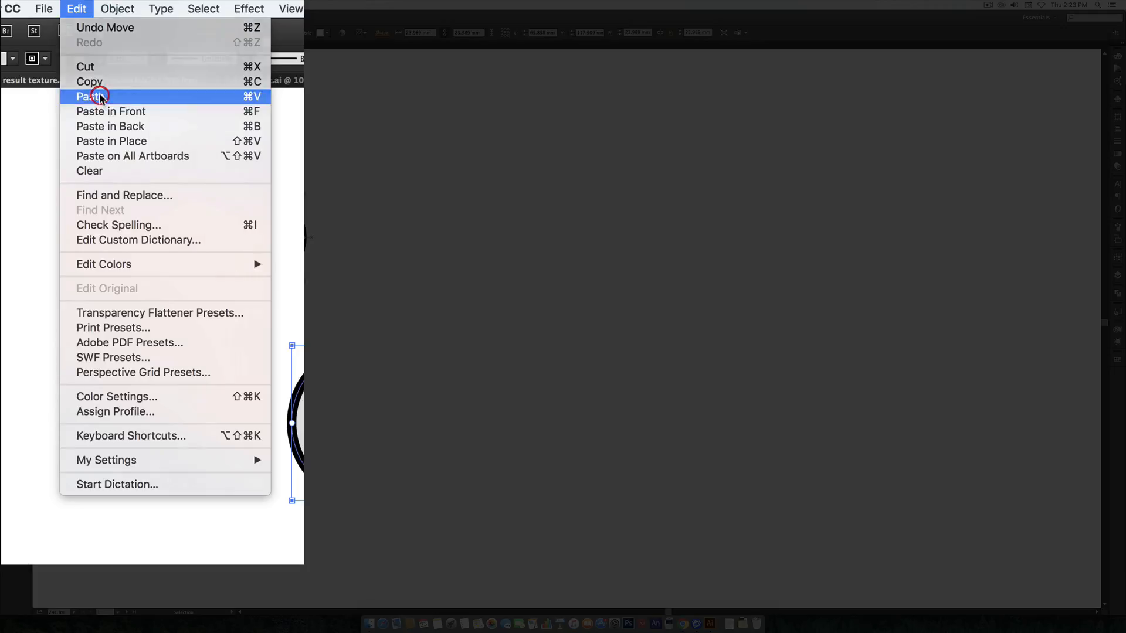
left_click(143, 96)
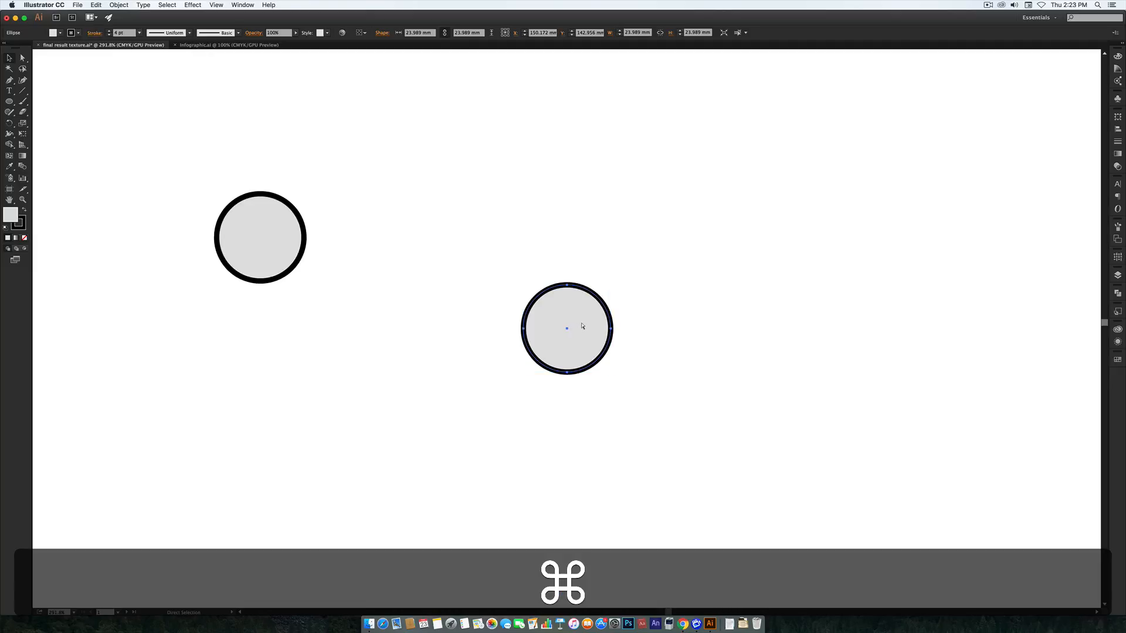
key("super+z")
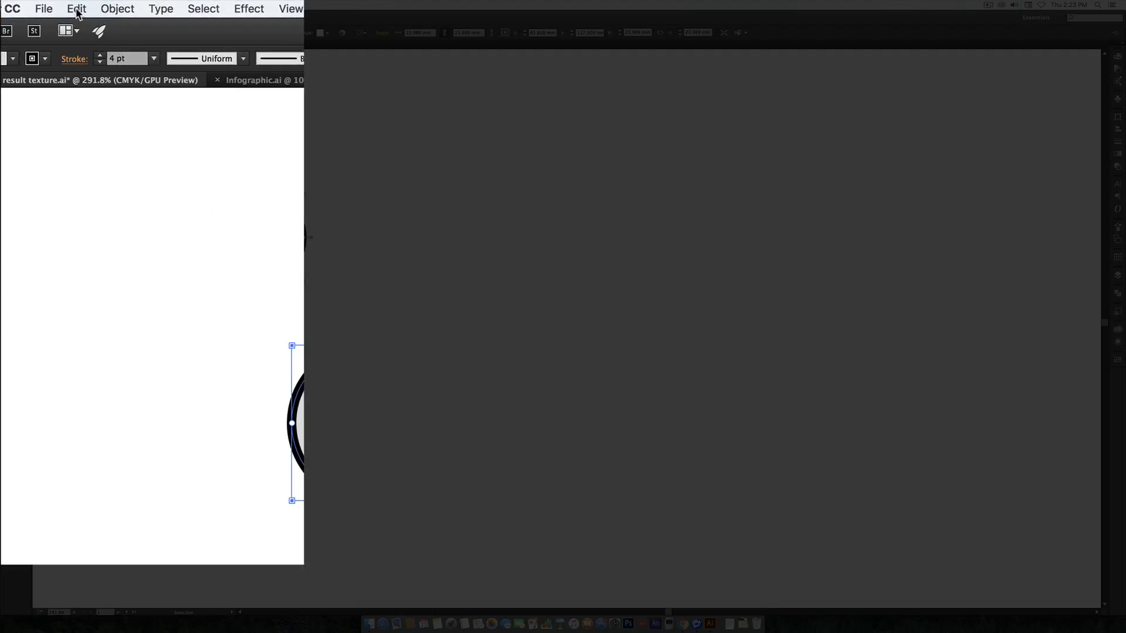
- Paste the copied circle directly in front of the original and check the stacked ellipses in the layer list
left_click(76, 11)
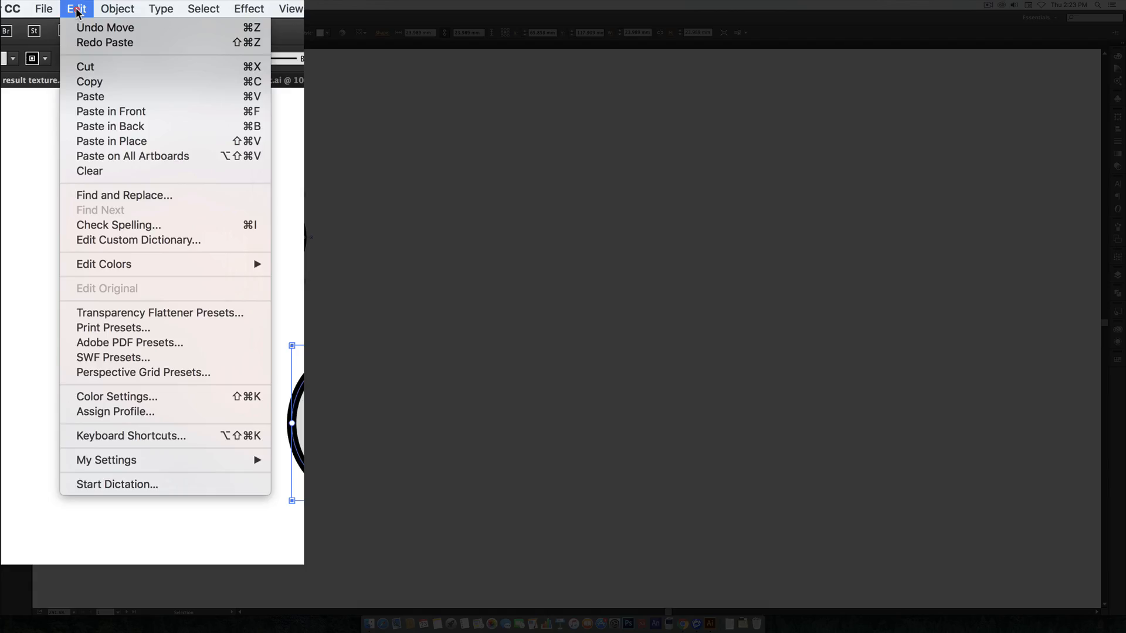
left_click(129, 115)
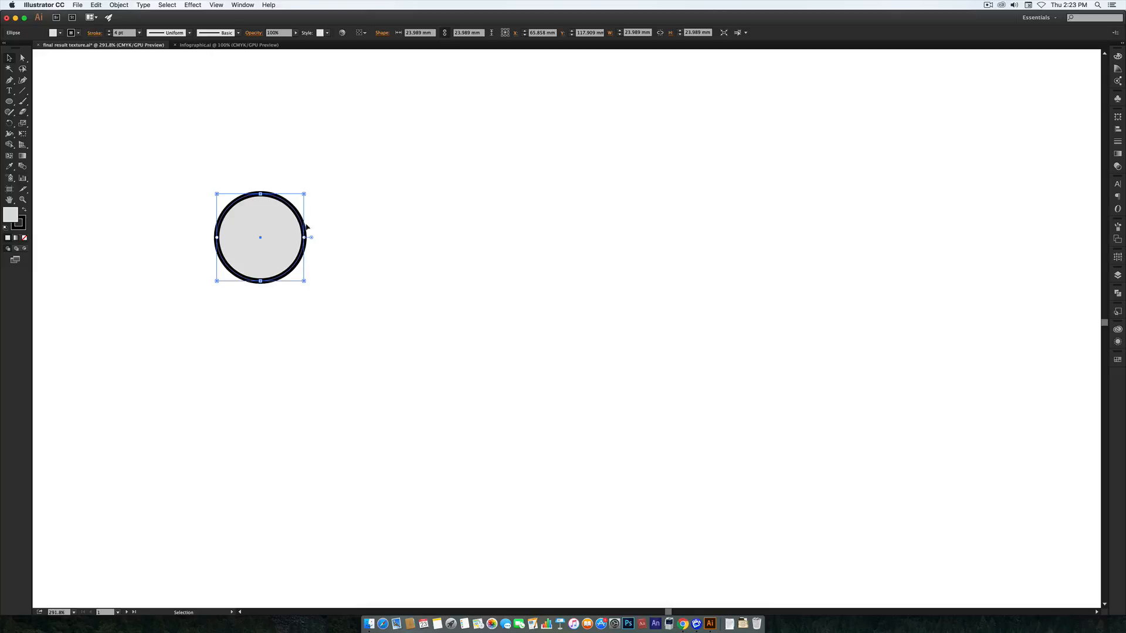
left_click(1118, 275)
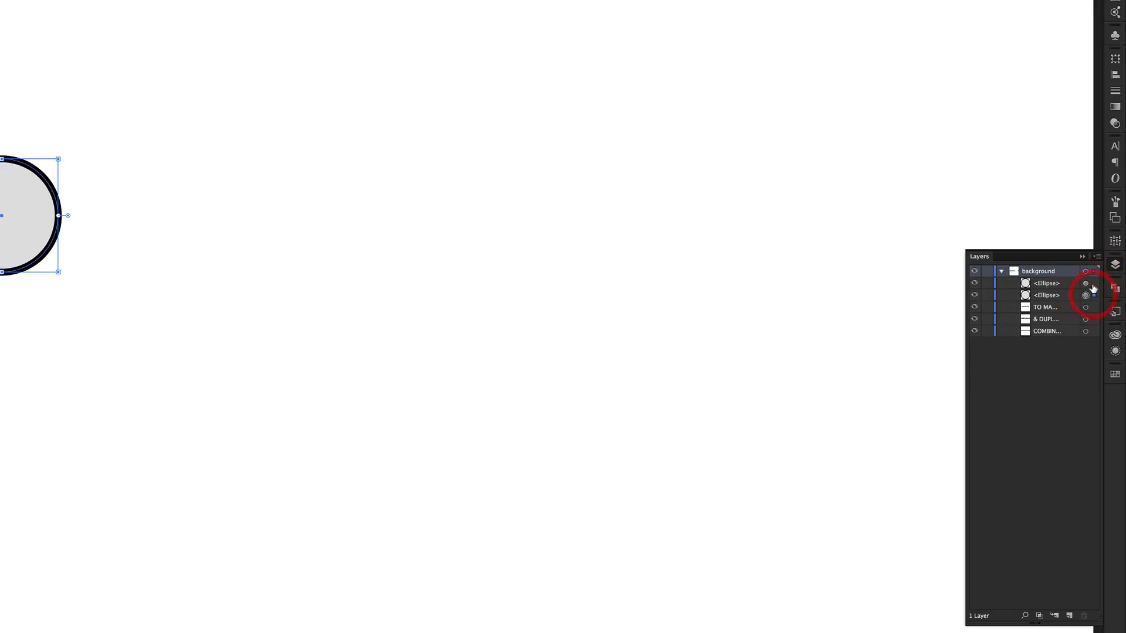
left_click(1082, 256)
- Delete the duplicate circle stacked on top of the original
left_click(116, 180)
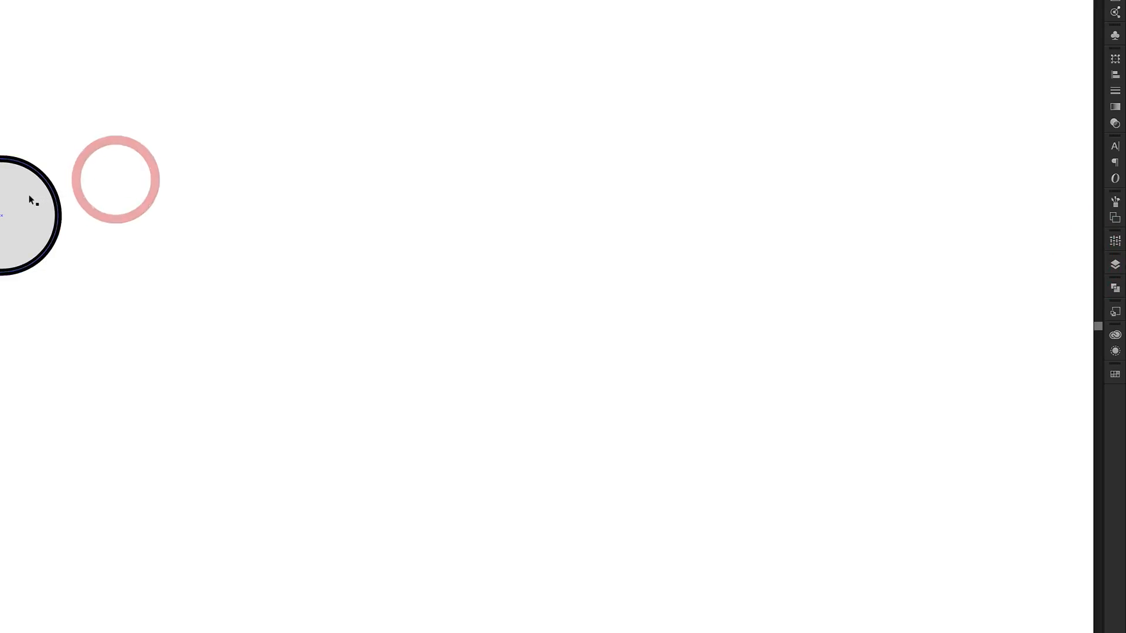
left_click(29, 196)
key("BackSpace")
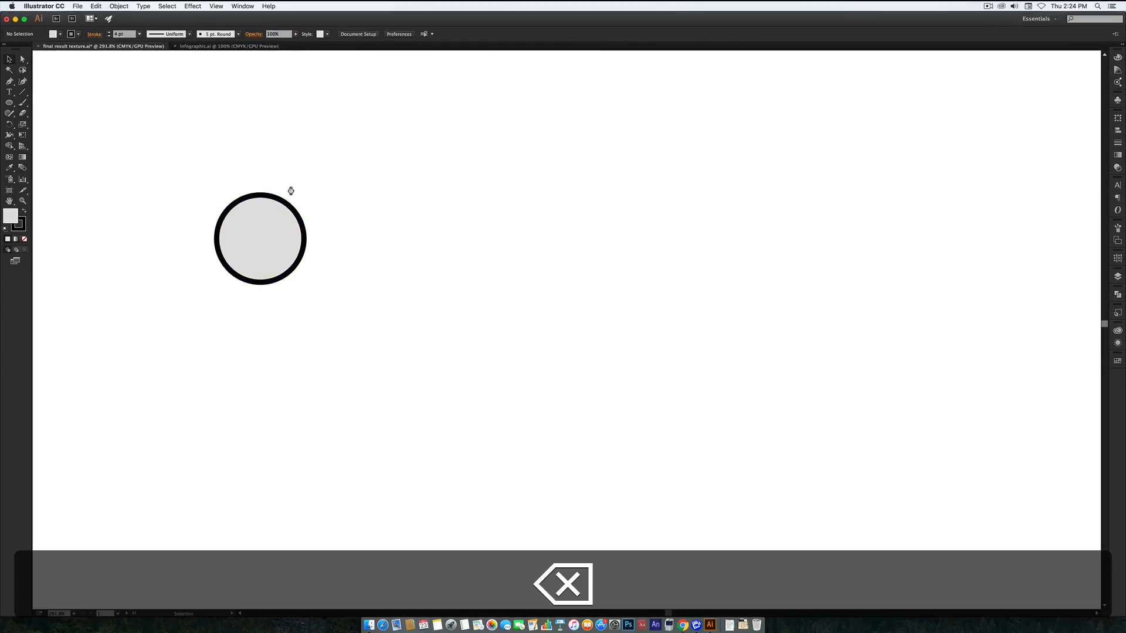
left_click(261, 208)
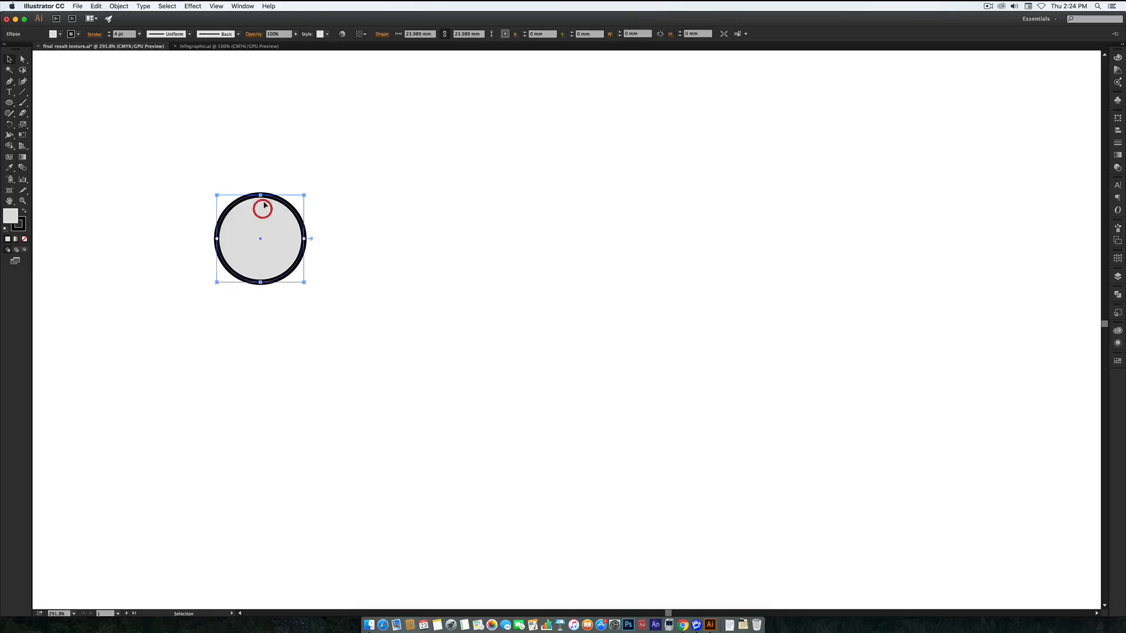
left_click(96, 6)
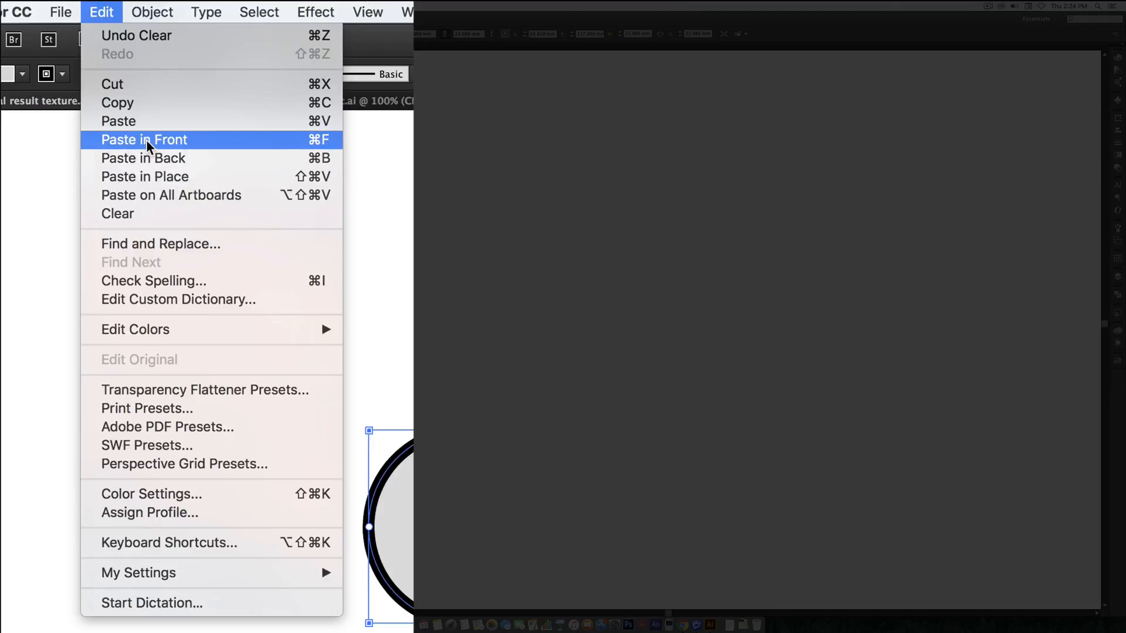
left_click(174, 178)
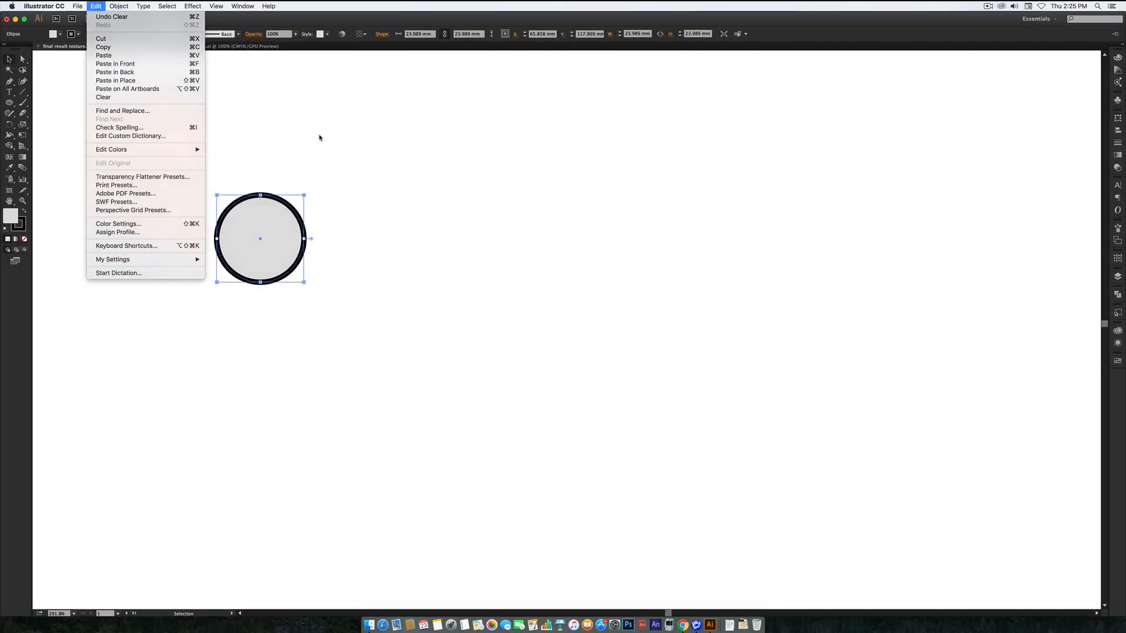
left_click(593, 300)
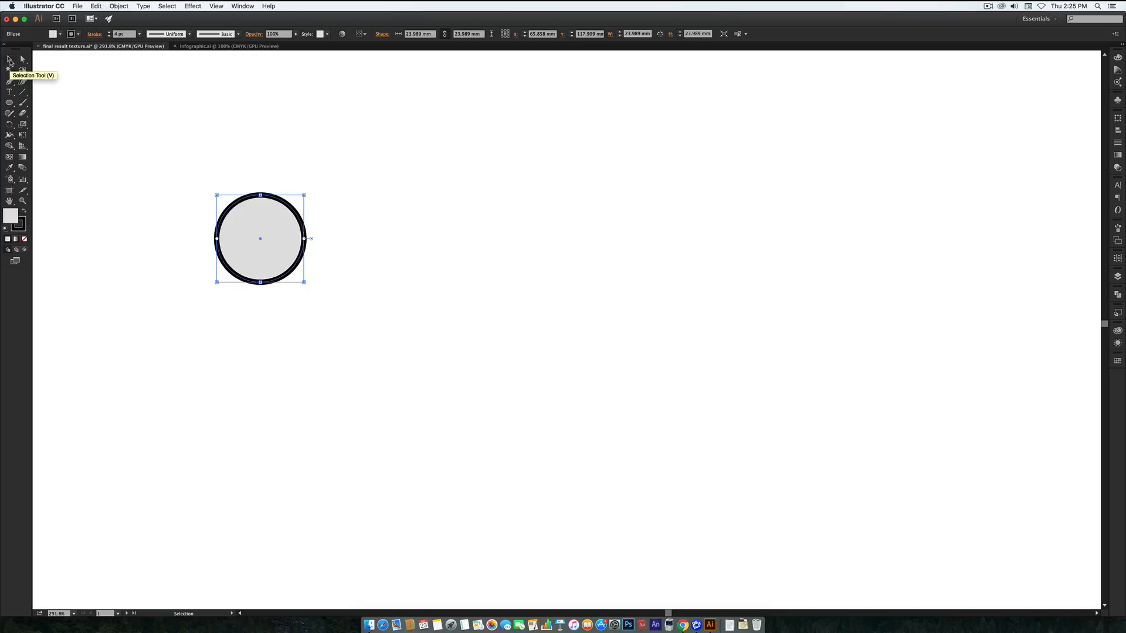
- Duplicate the circle freehand into an overlapping row of eleven, and copy that row downward to make five rows
left_click(10, 60)
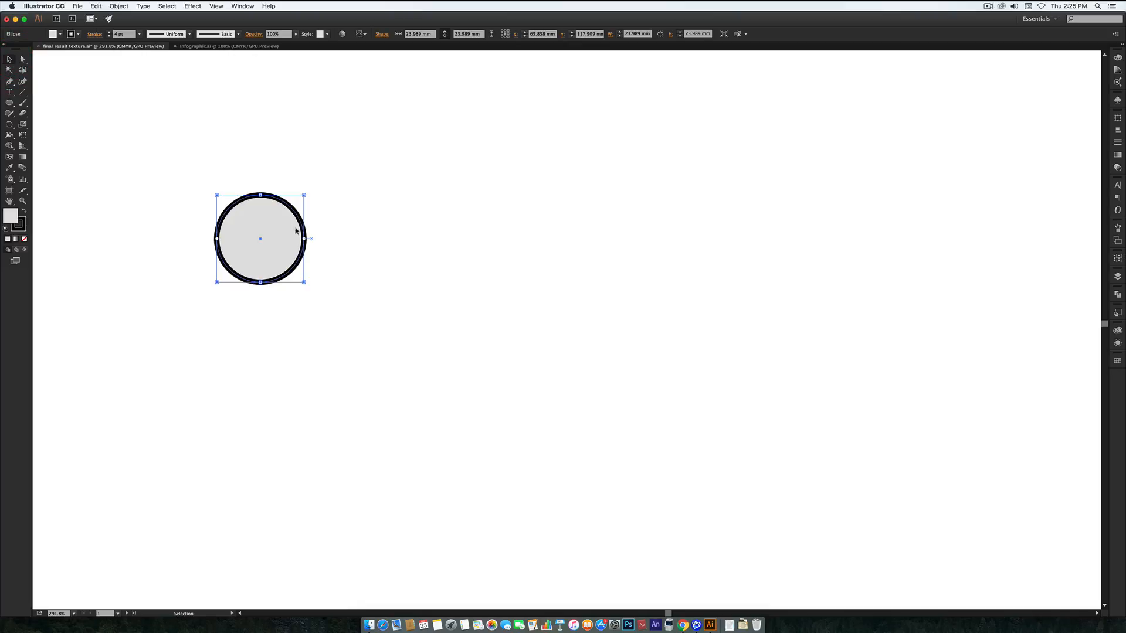
left_click_drag(273, 234, 339, 227)
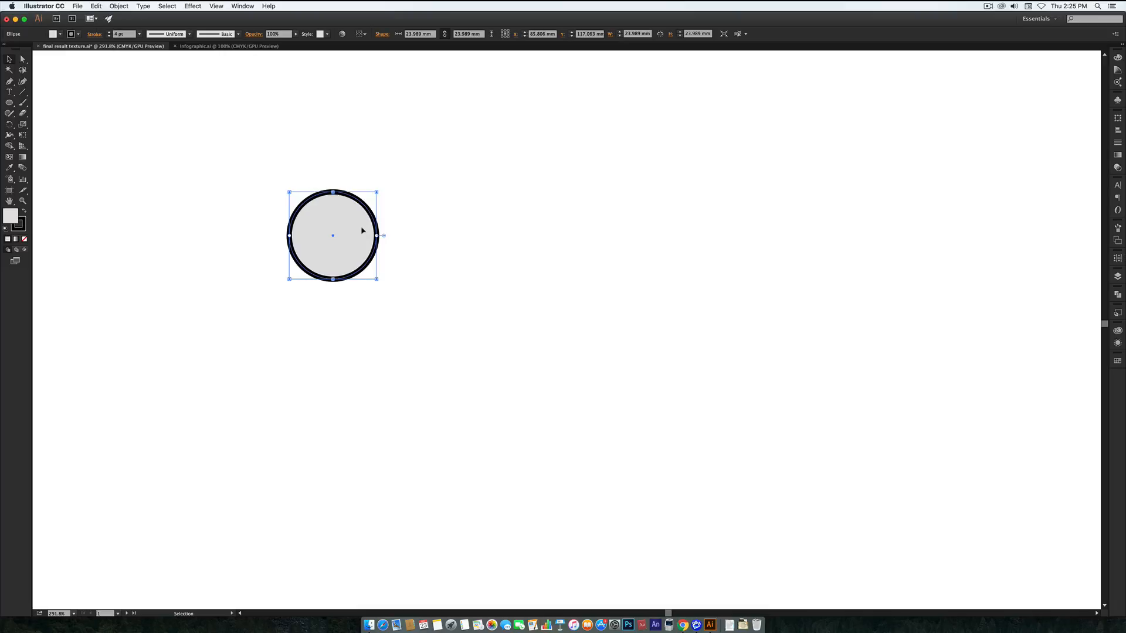
key("alt")
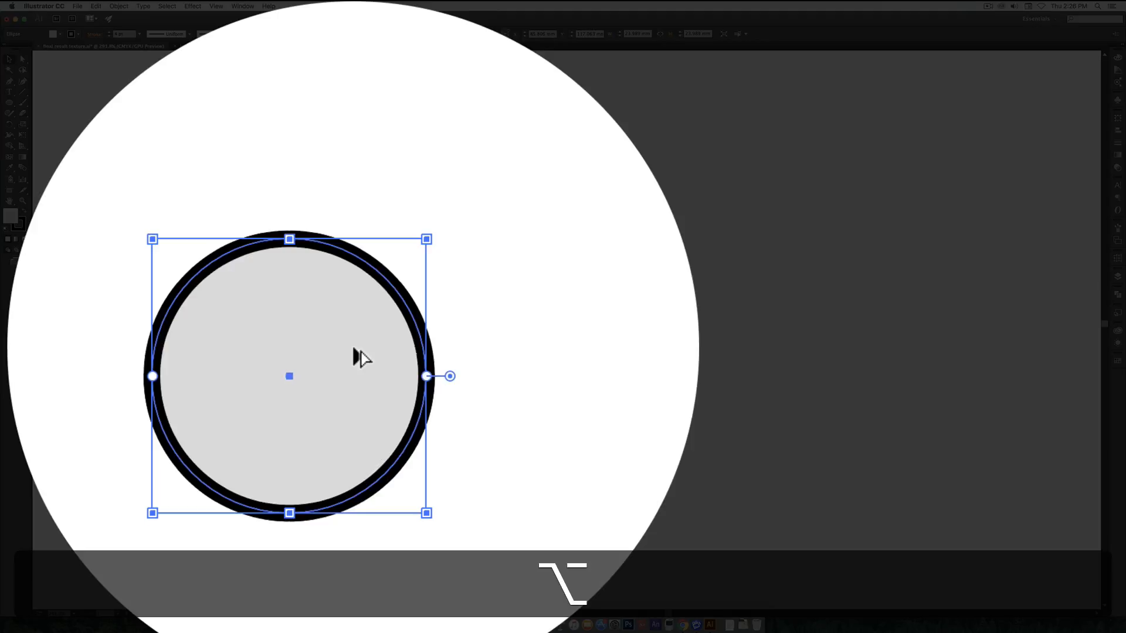
left_click_drag(360, 352, 581, 230)
left_click_drag(572, 230, 747, 223)
left_click_drag(206, 146, 809, 344)
left_click_drag(571, 266, 578, 503)
left_click(655, 109)
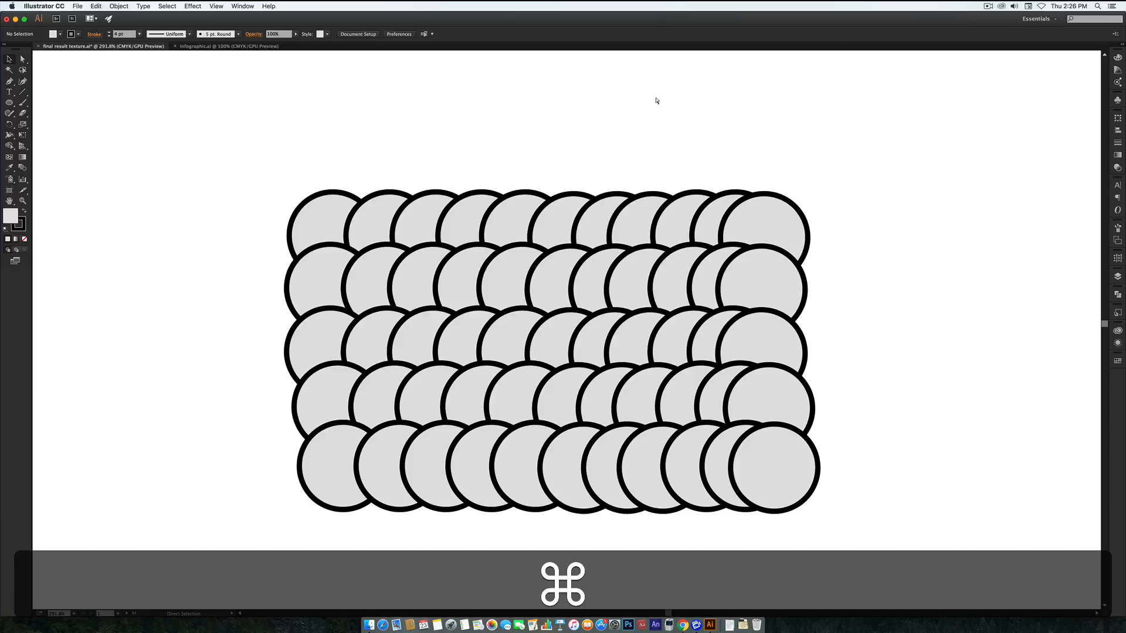
- Undo the freehand row and circle copies until only the single circle is left
key("super+z")
key("super+z")
key("super+z")
key("super+z")
key("super+z")
key("super+z")
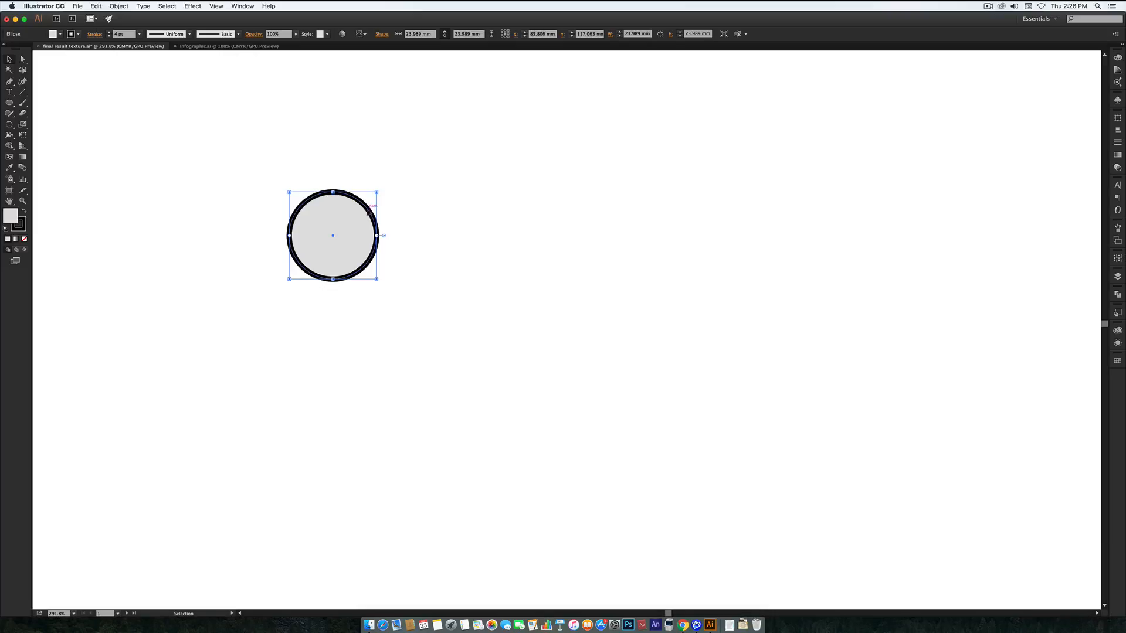
- Move the circle to the left and try duplicating it horizontally by eye into three overlapping circles
left_click_drag(350, 222, 310, 222)
key("alt")
key("shift")
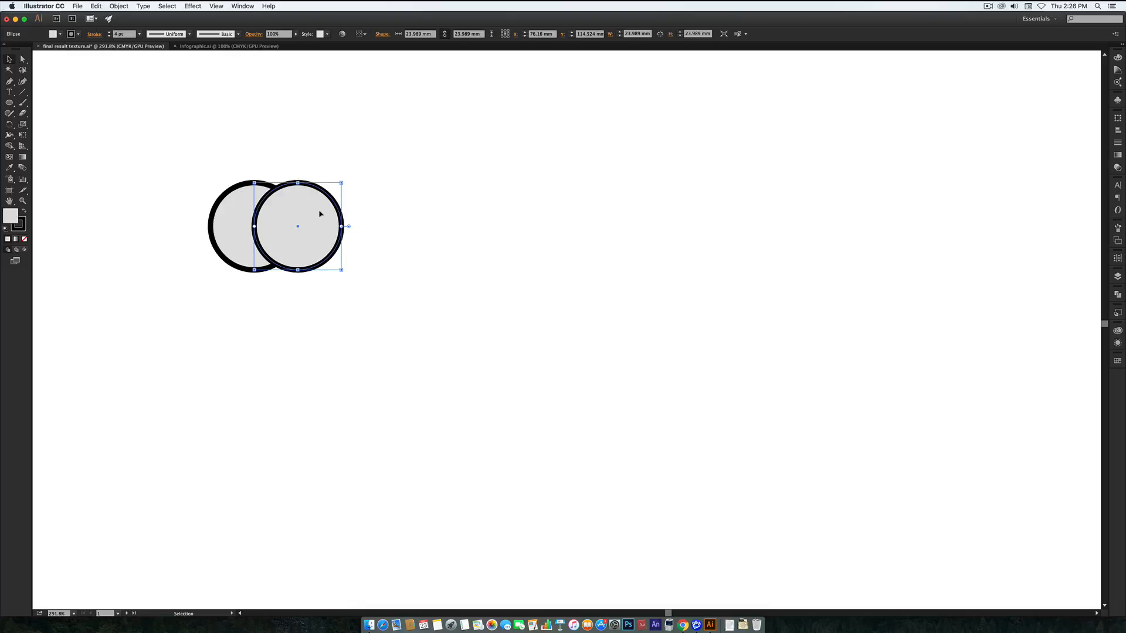
key("alt")
left_click_drag(317, 212, 319, 214)
left_click_drag(344, 214, 350, 214)
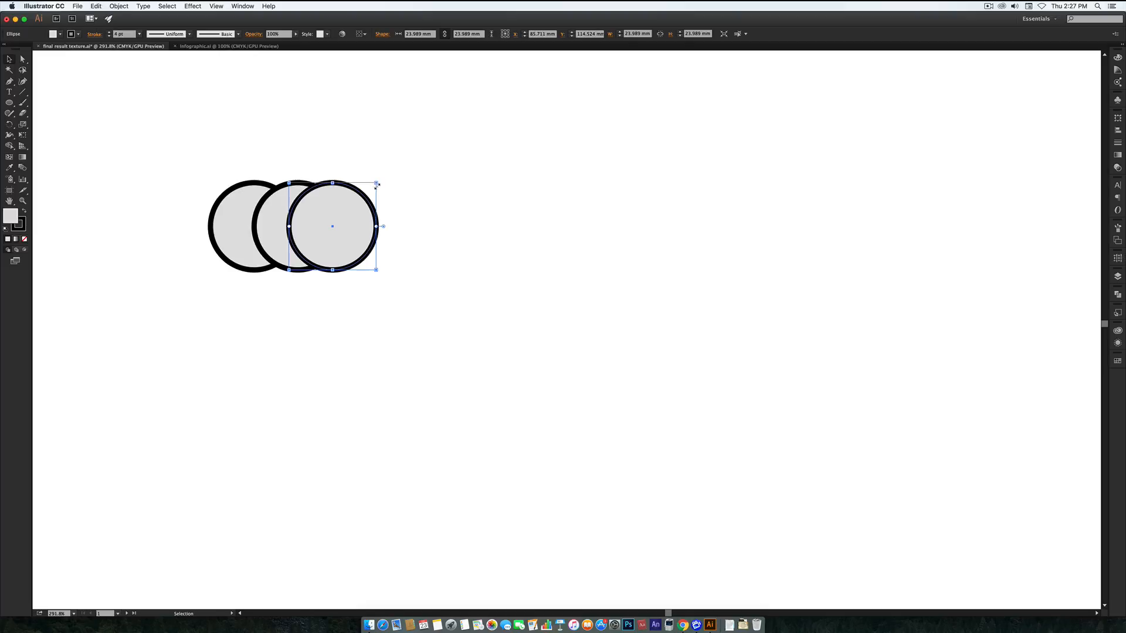
key("ctrl+z")
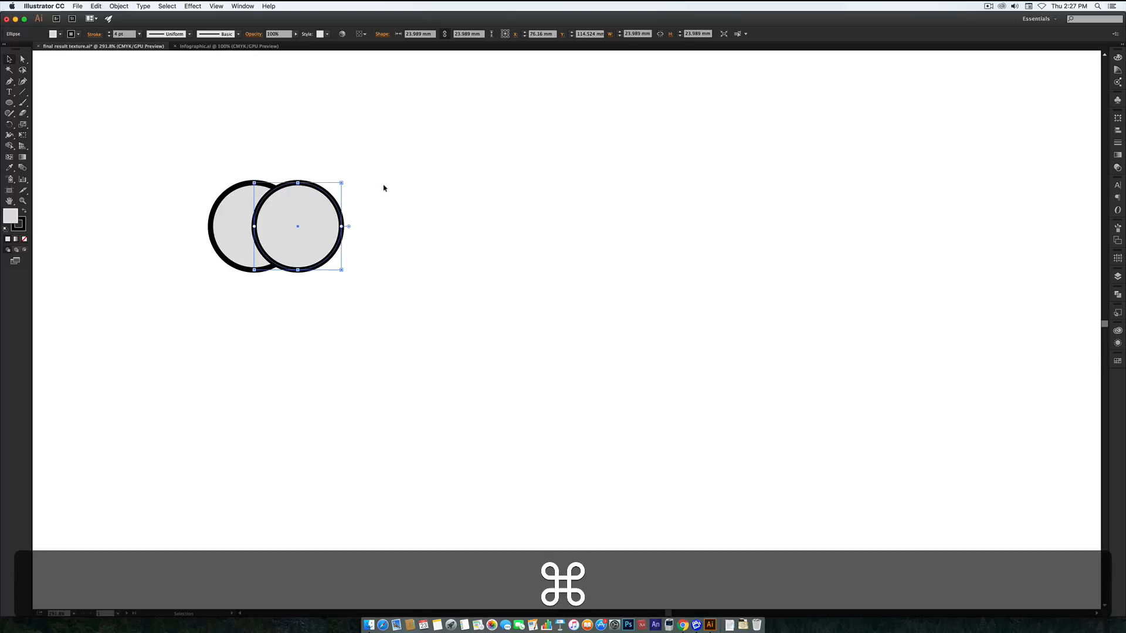
key("ctrl+z")
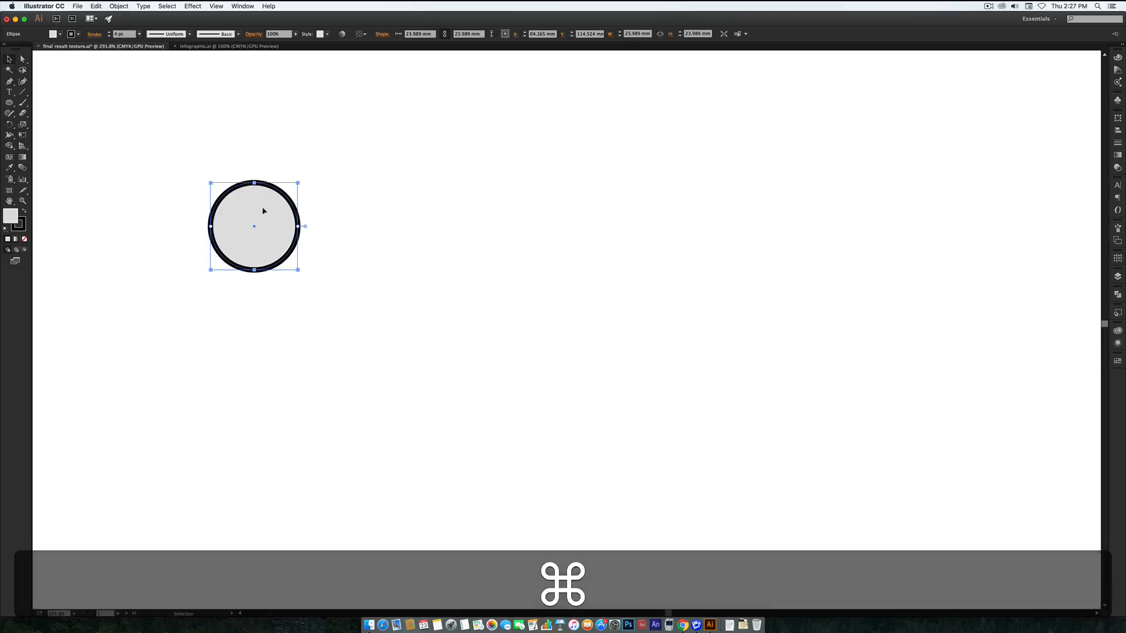
- Duplicate the circle horizontally by half its width and repeat the transformation to build a row of twelve overlapping circles
left_click_drag(263, 211, 307, 208)
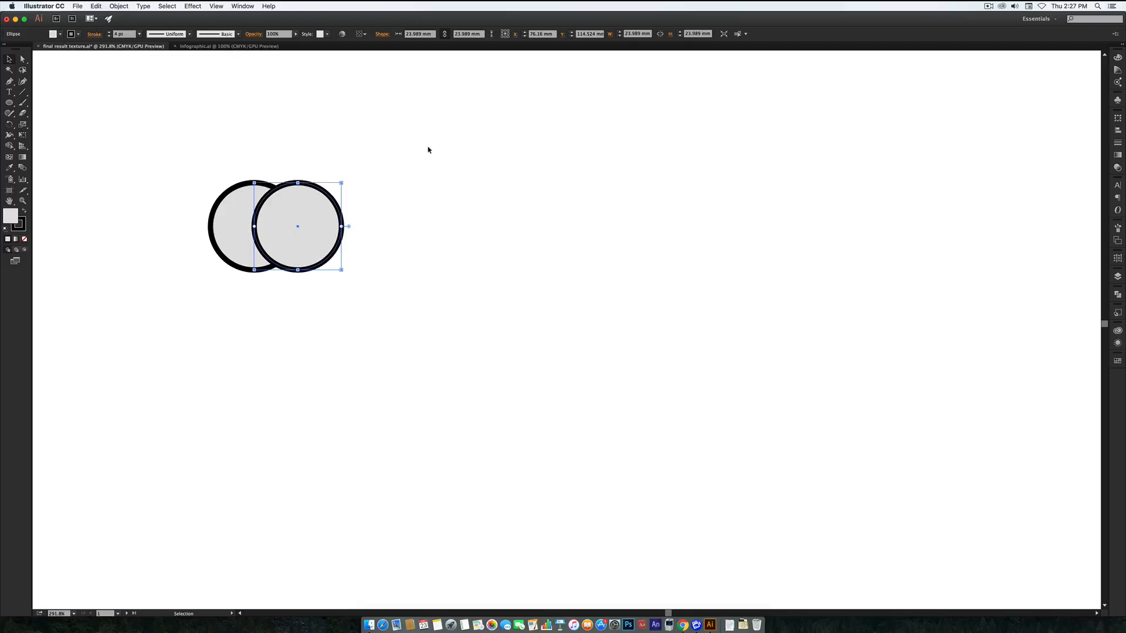
key("super")
key("super+d")
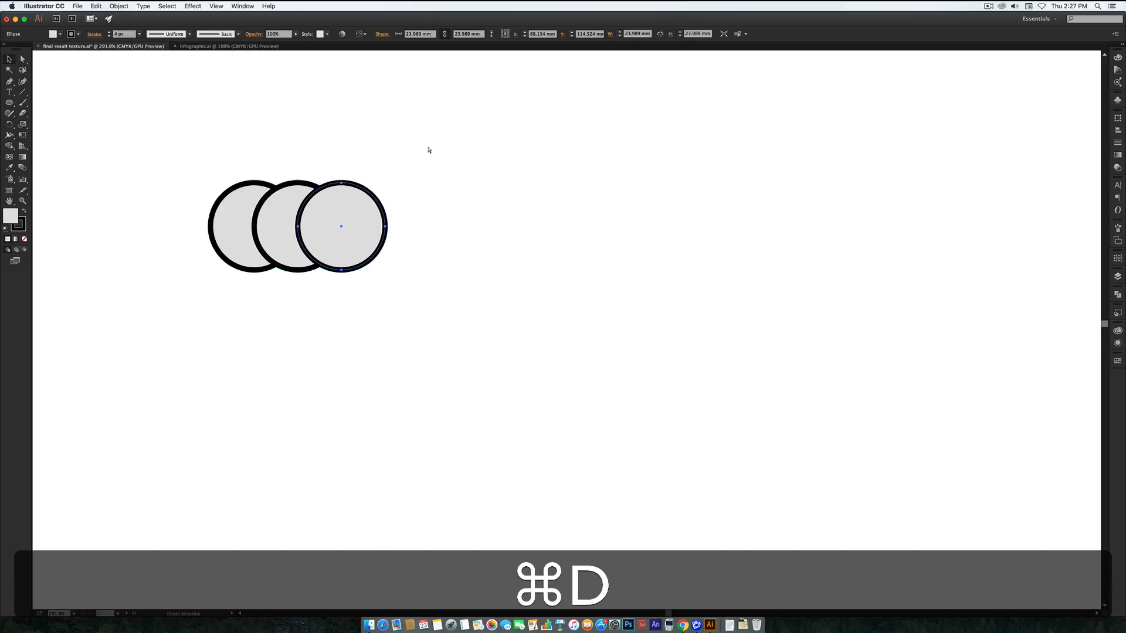
key("super+d")
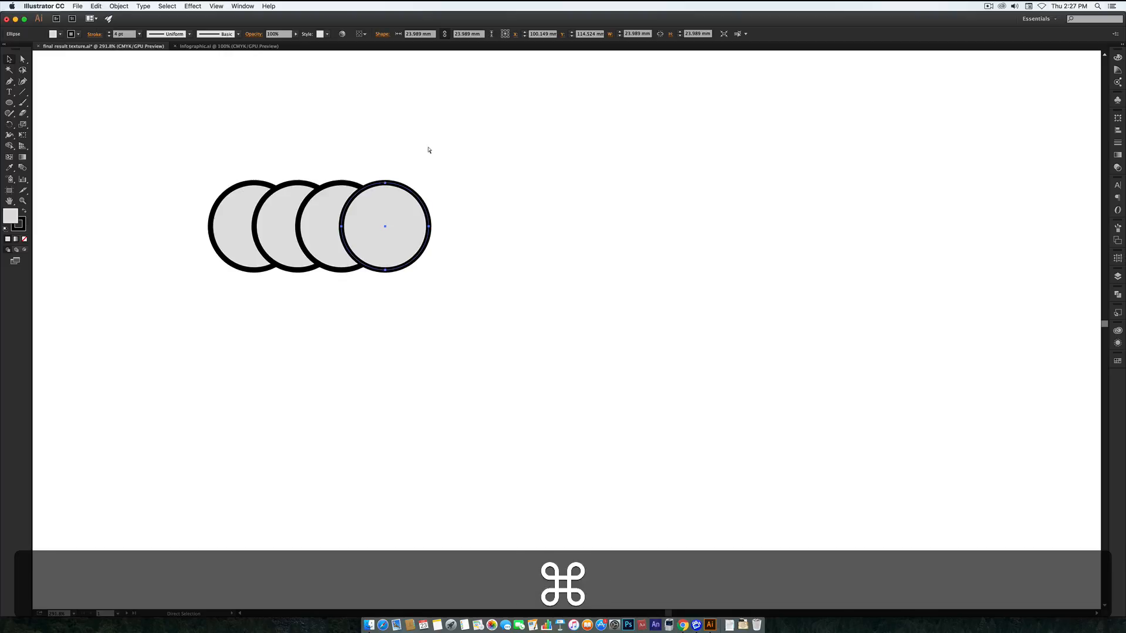
key("super+d")
key("super+d")
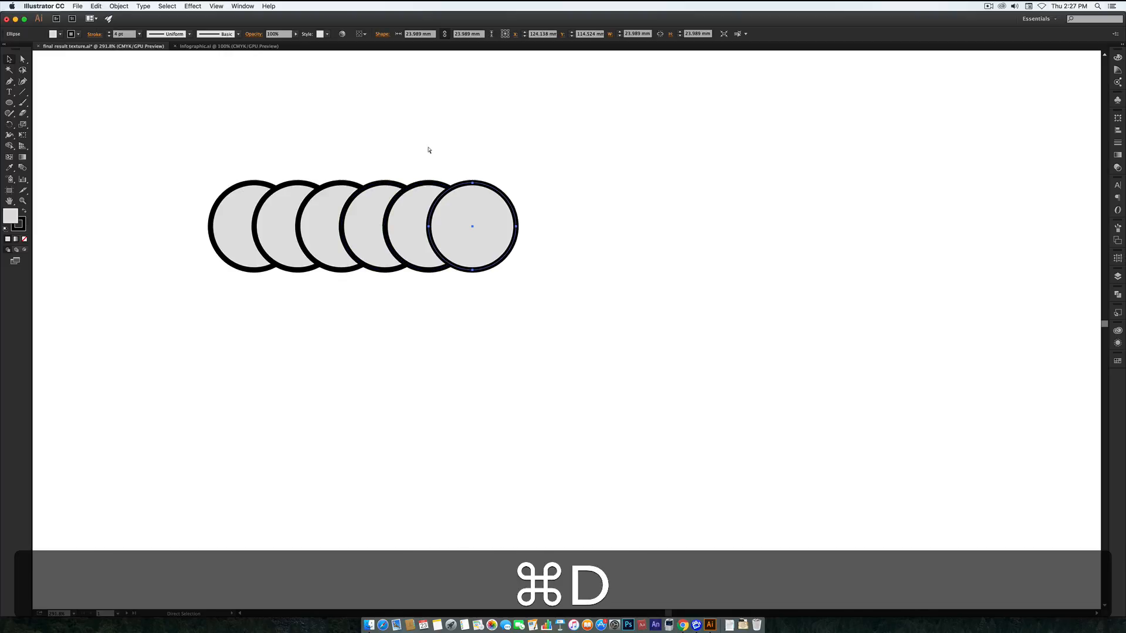
key("super+d")
key("super+d")
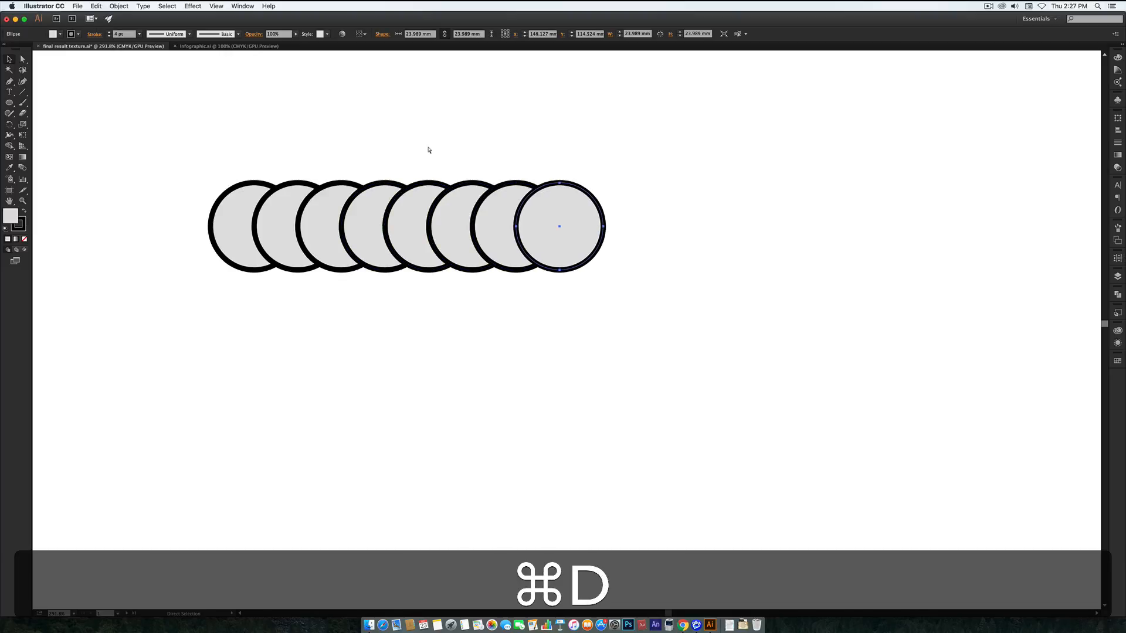
key("super+d")
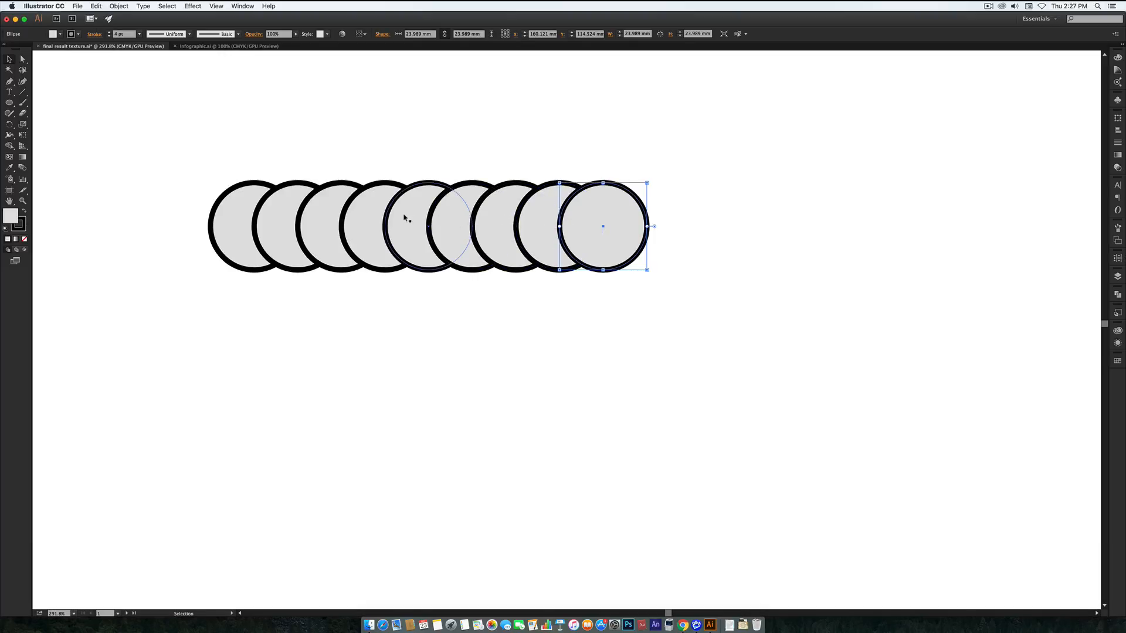
key("super+d")
key("super+d")
key("super+d")
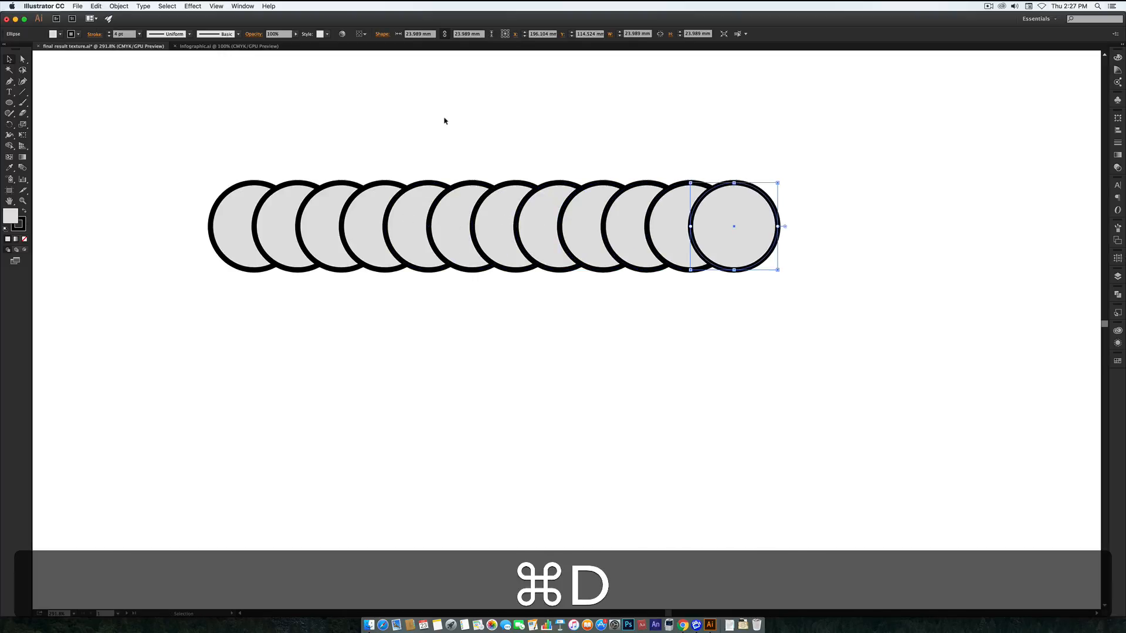
- Duplicate the whole row straight down by half a circle's height and repeat the transformation to make seven overlapping rows
left_click_drag(199, 157, 815, 292)
left_click_drag(737, 251, 744, 294)
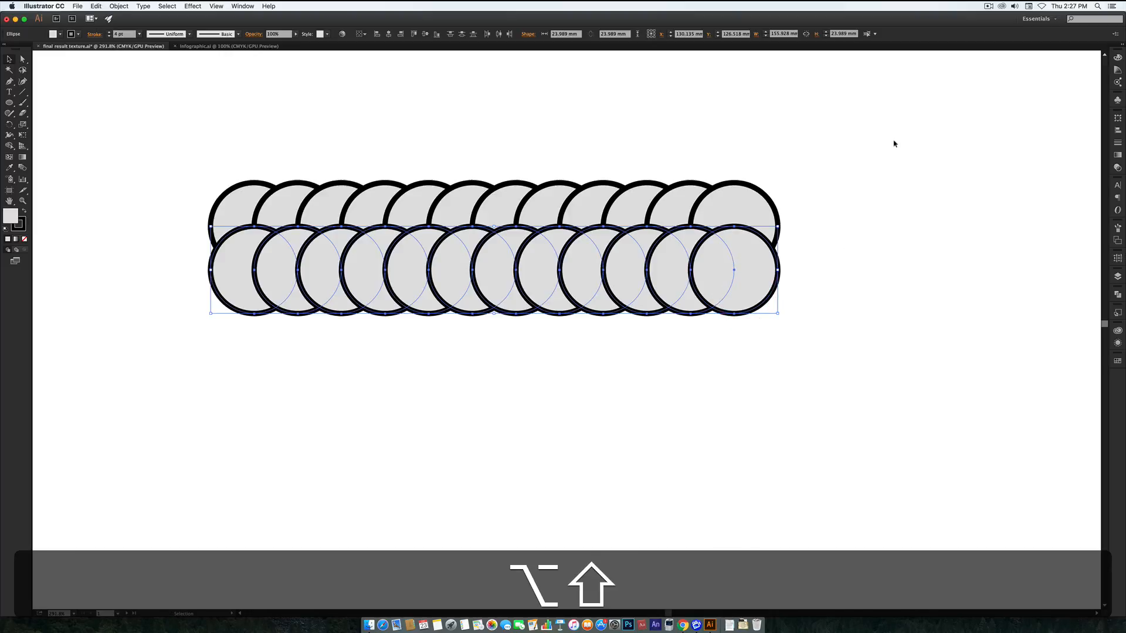
key("super+d")
key("super+d")
key("super+d")
key("super+d")
key("super+d")
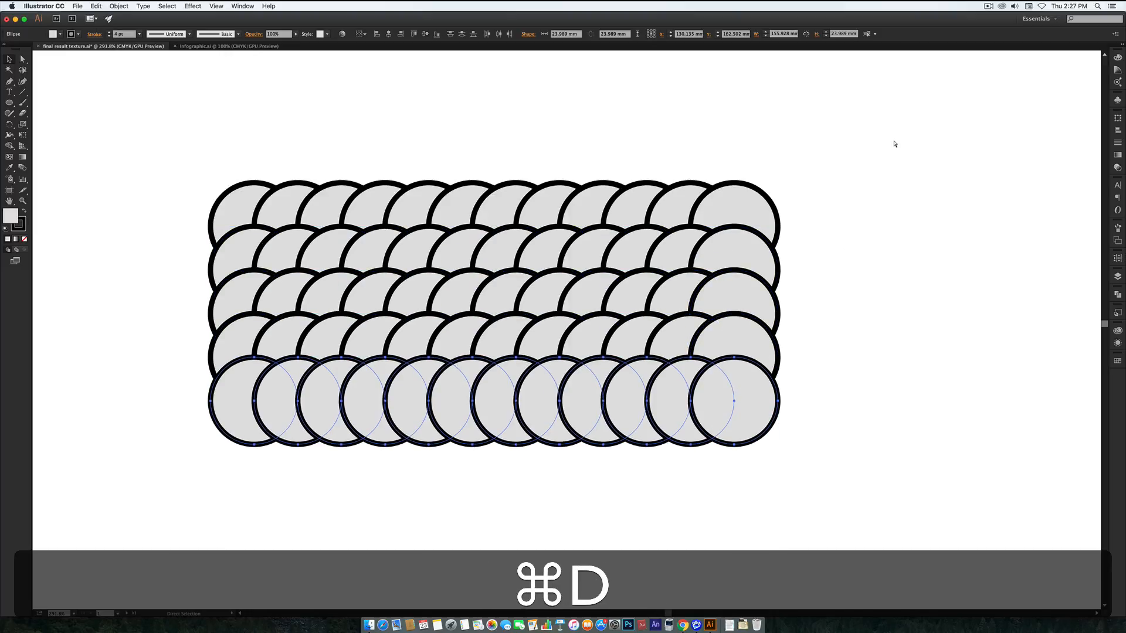
left_click(893, 140)
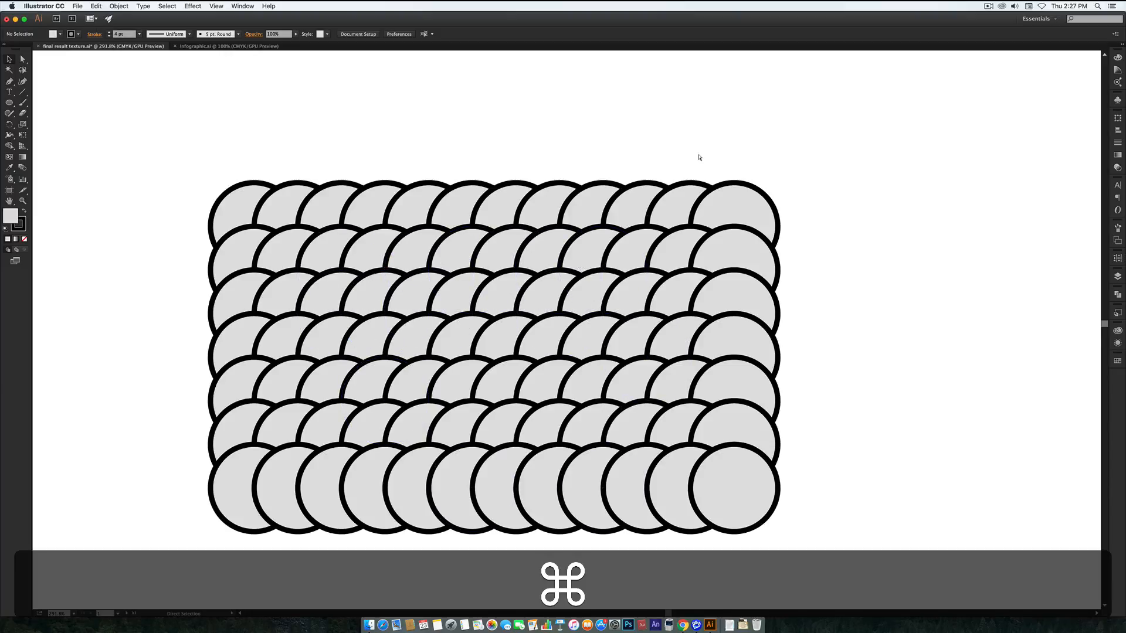
- Undo the downward row copies back to the single row of twelve circles
key("super+z")
key("super+z")
key("super+z")
key("super+z")
key("super+z")
key("super+z")
key("super+z")
key("super+z")
key("super+z")
key("super+z")
key("super+z")
key("super+z")
key("super+z")
key("super+z")
key("super+z")
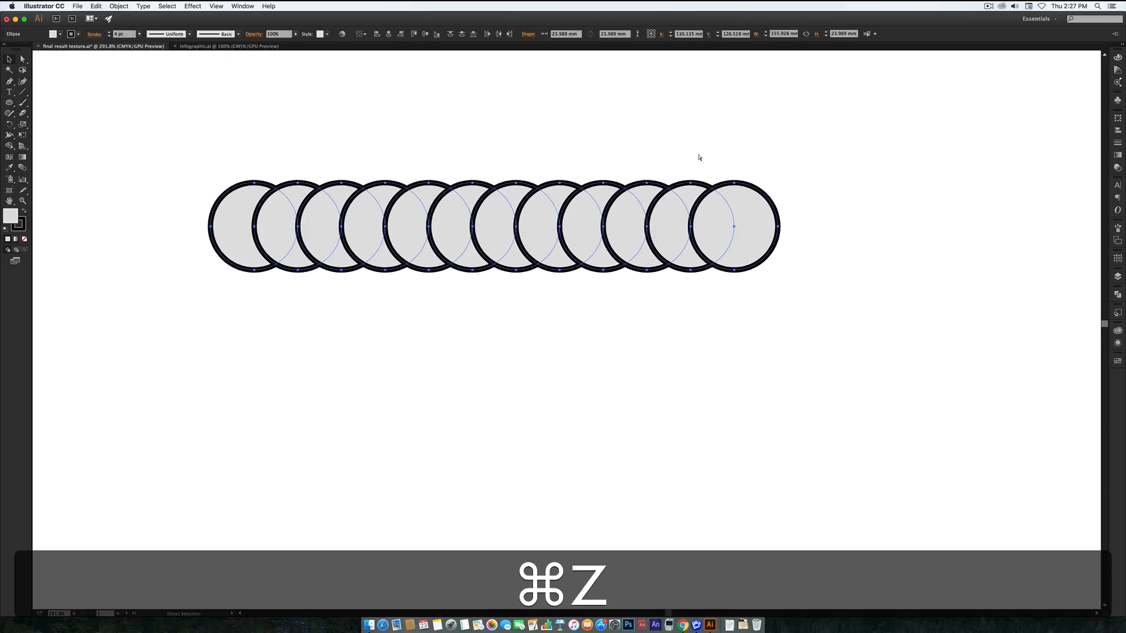
- Undo the copies back to a single circle and duplicate it horizontally so that the two circles overlap slightly
key("super+z")
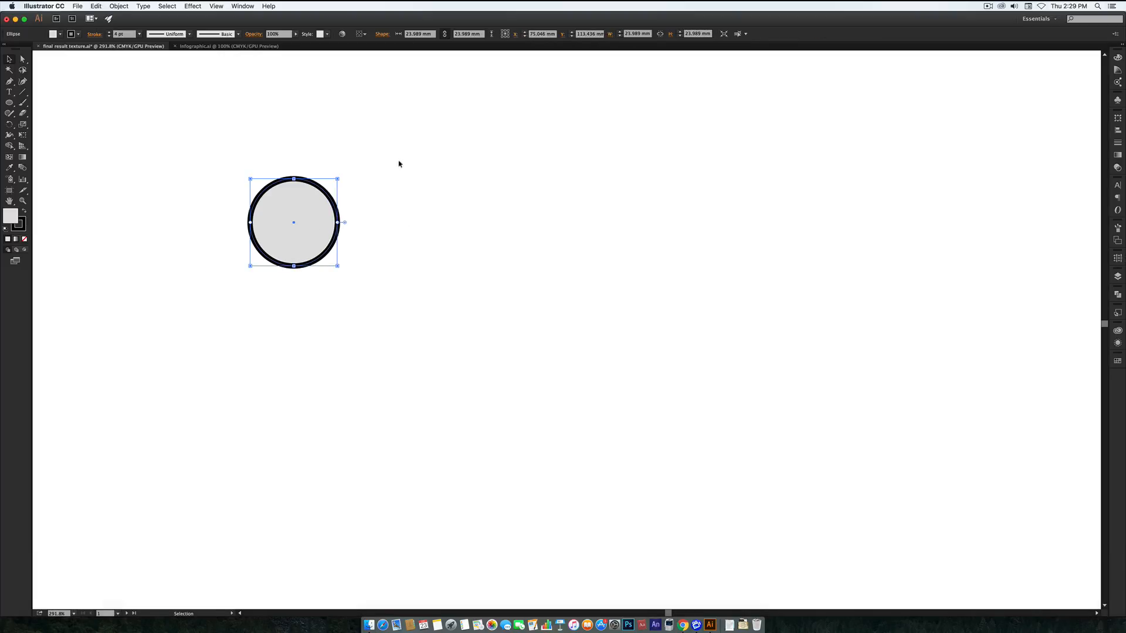
left_click(223, 46)
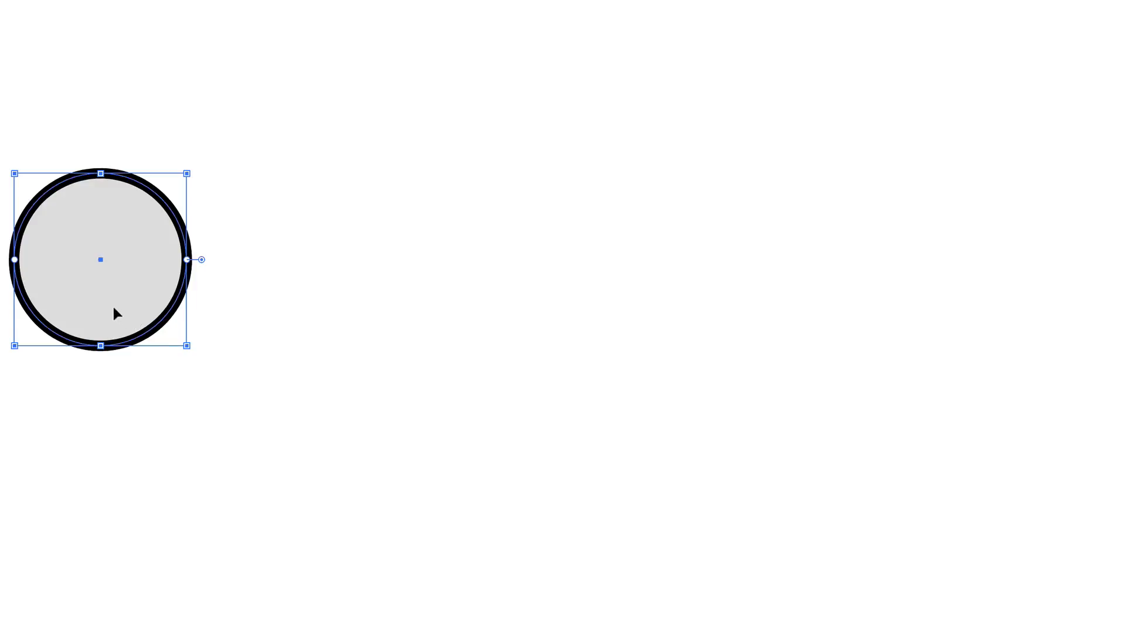
left_click_drag(86, 312, 237, 320)
key("alt+shift")
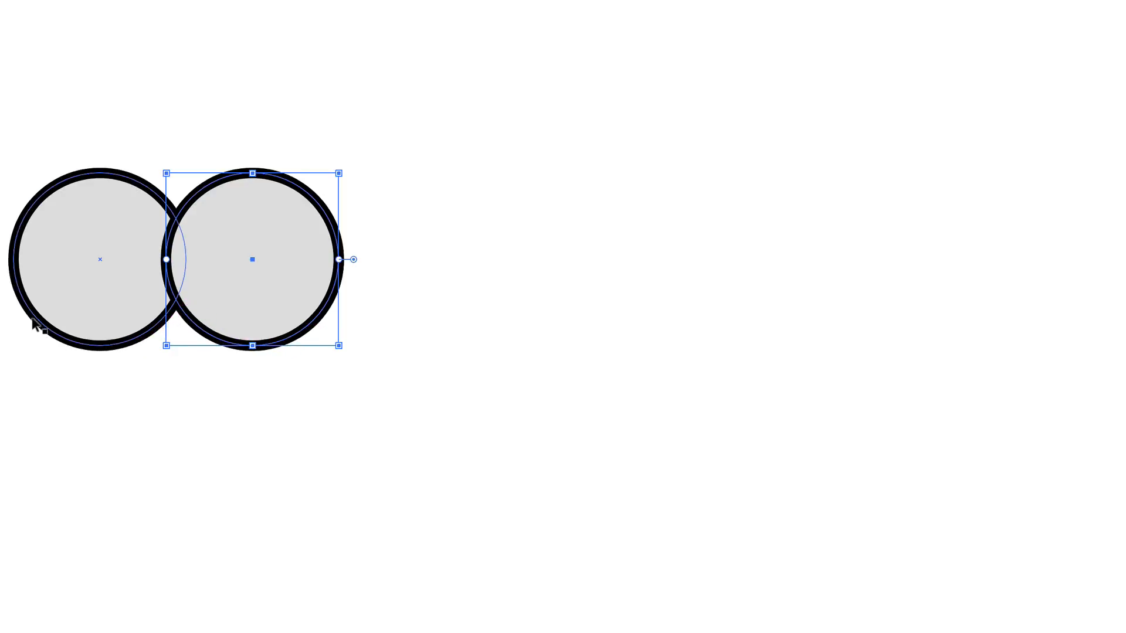
left_click(75, 320, "shift")
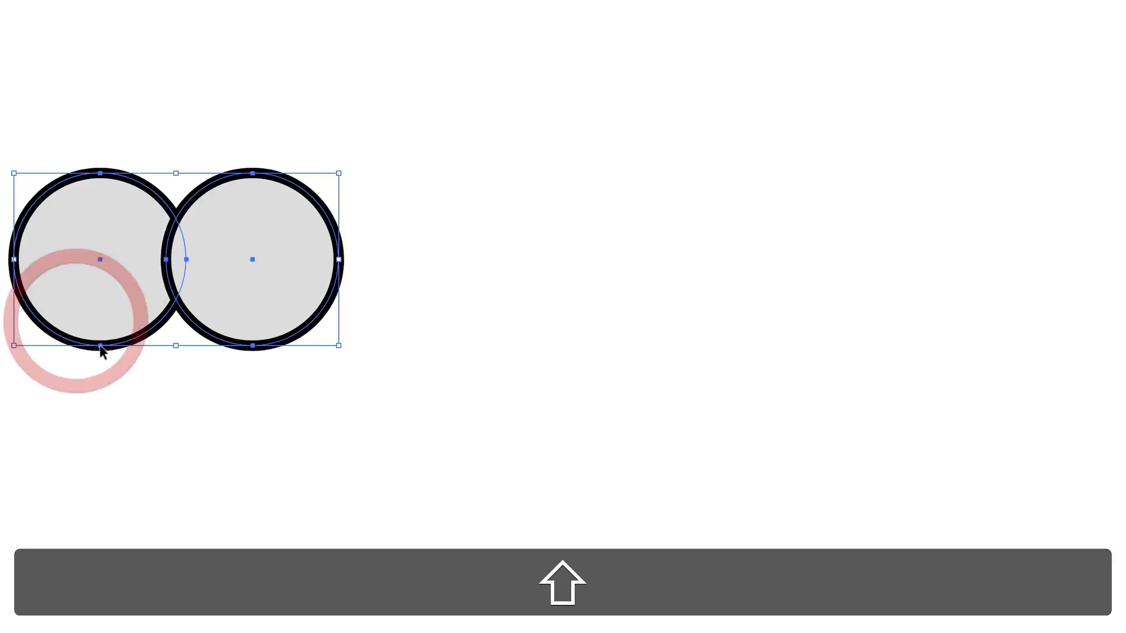
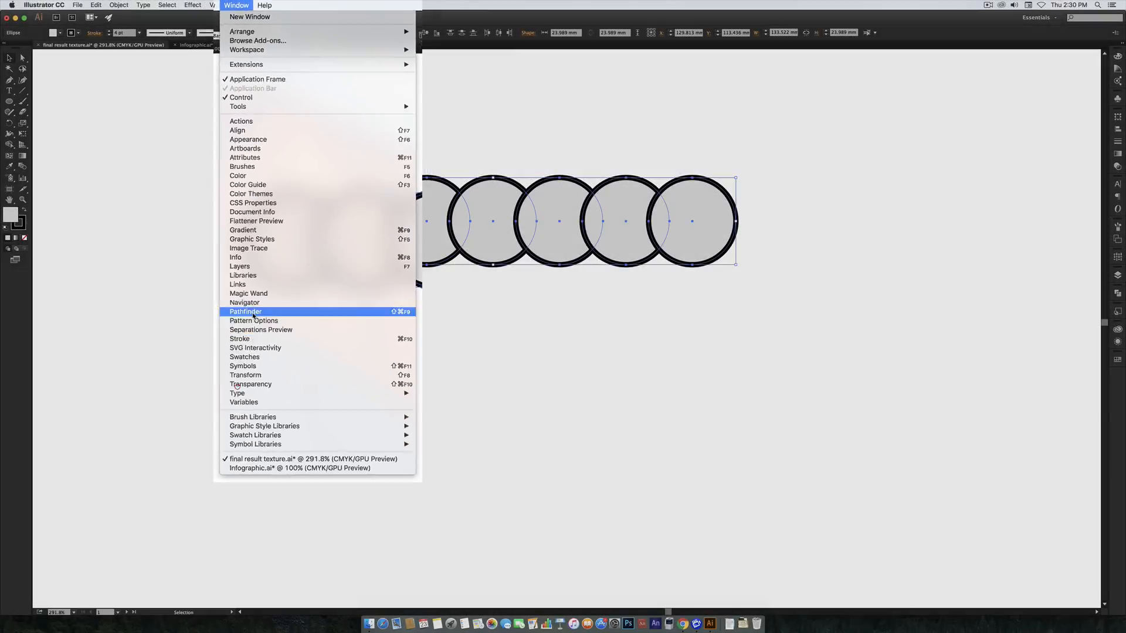
- Show the Pathfinder options as a floating panel above the row of seven circles and deselect the row
left_click(211, 507)
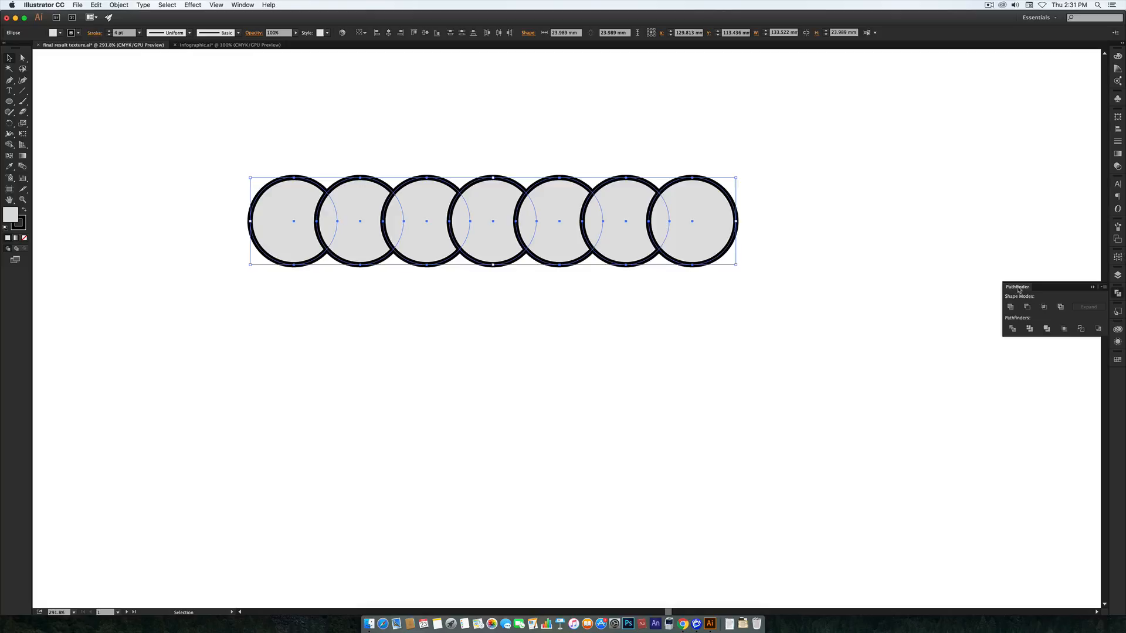
left_click_drag(1018, 289, 605, 327)
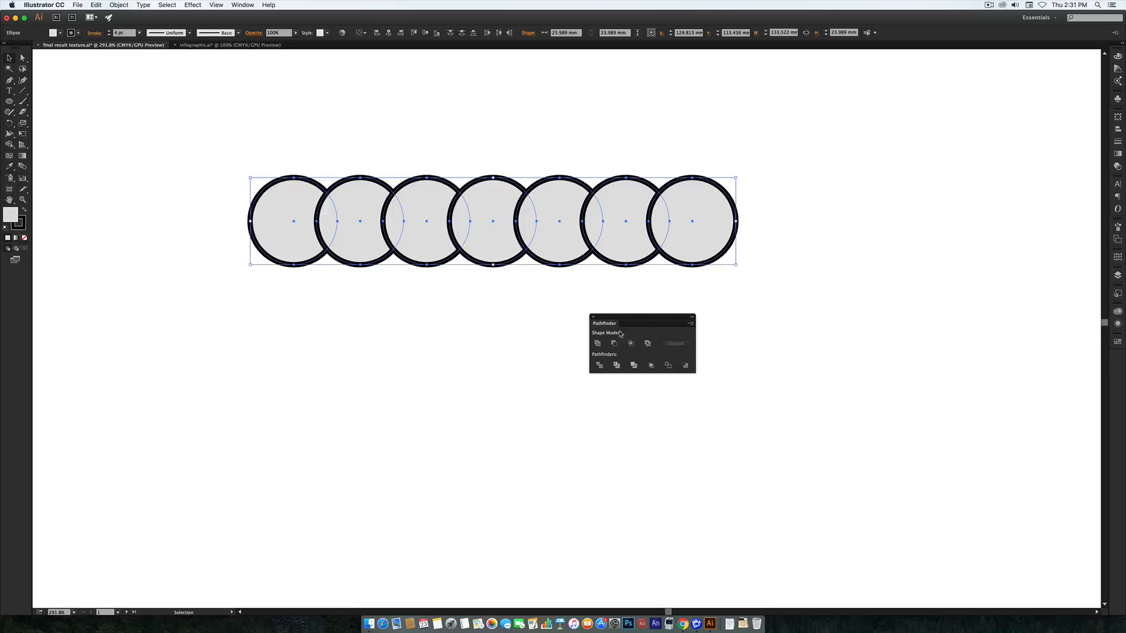
left_click_drag(623, 319, 452, 95)
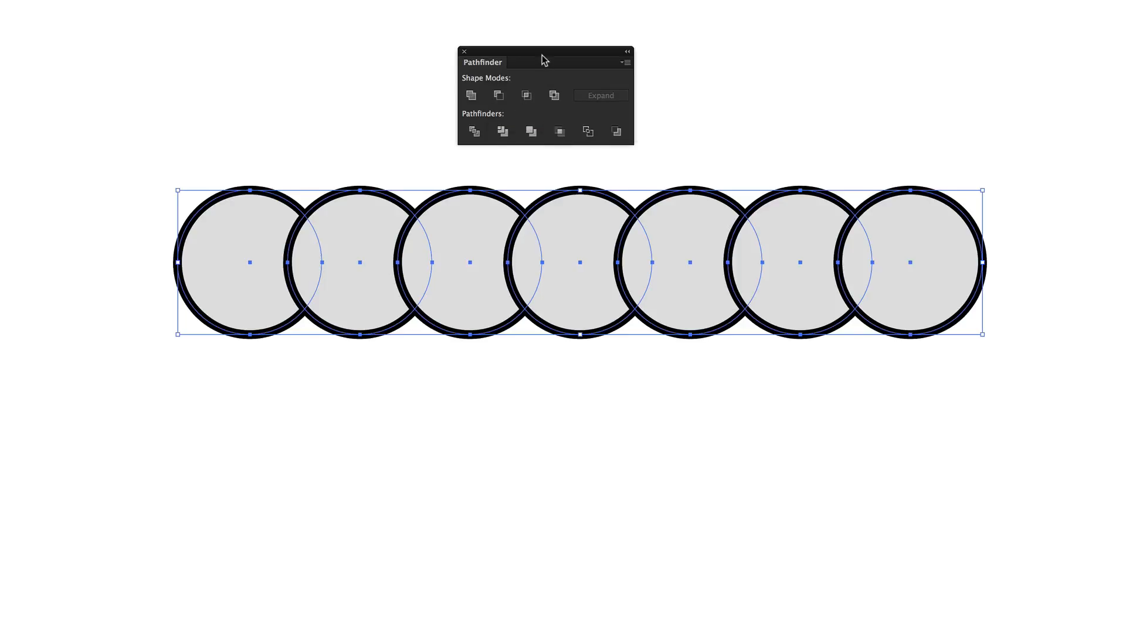
left_click_drag(542, 52, 518, 55)
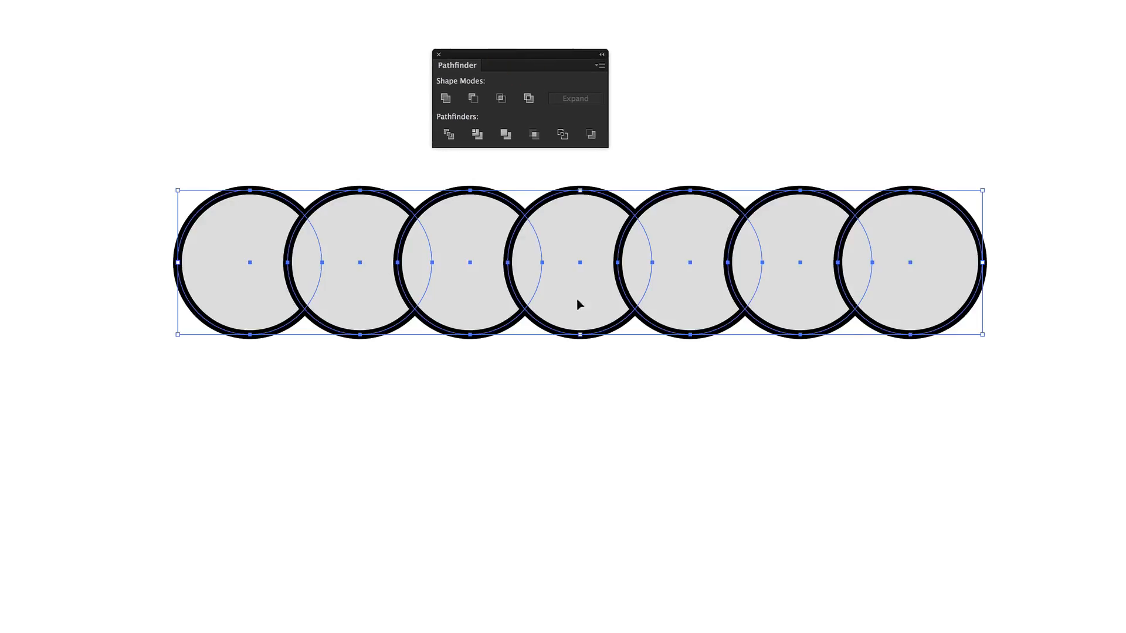
left_click(447, 433)
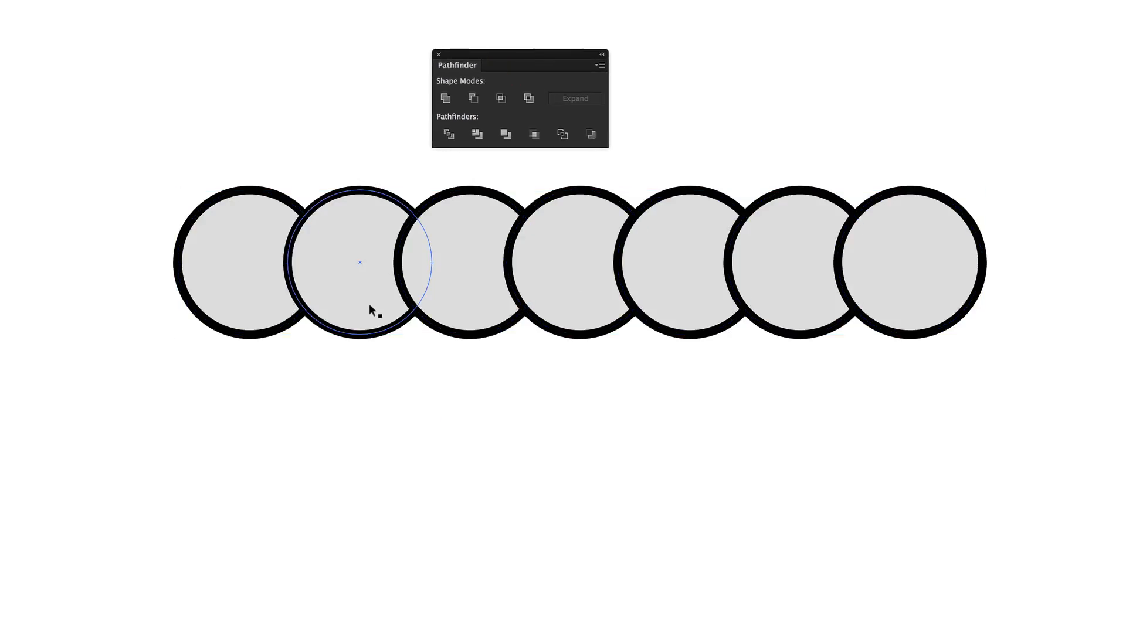
- Duplicate the second and third circles of the row below it and place the two copies so they overlap
left_click_drag(368, 304, 364, 503)
left_click_drag(470, 296, 518, 489)
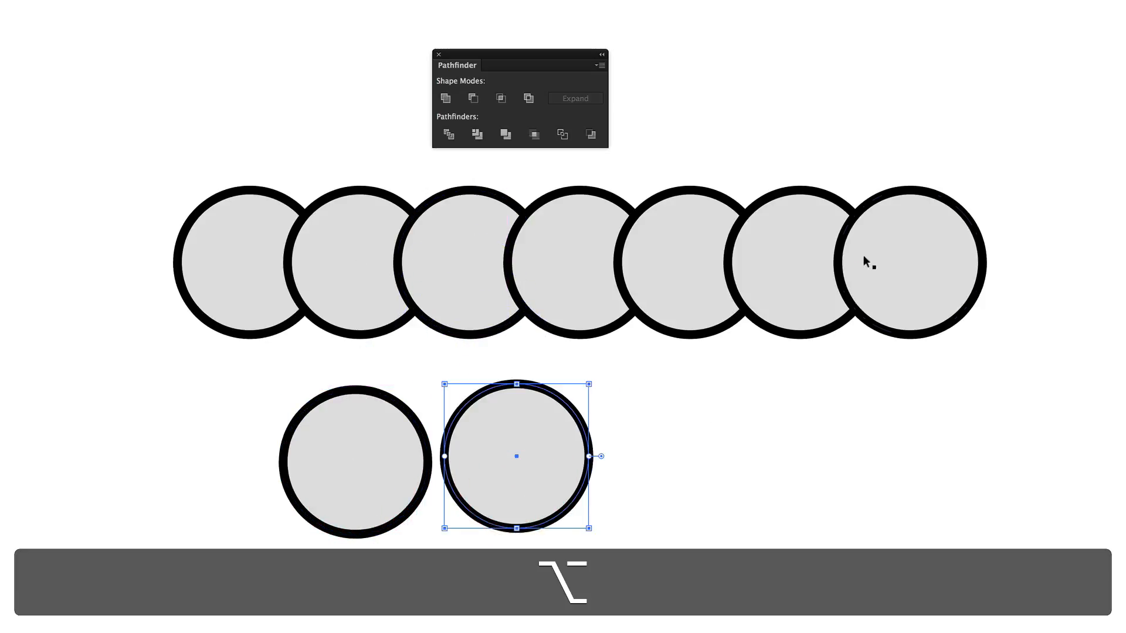
left_click_drag(573, 433, 523, 433)
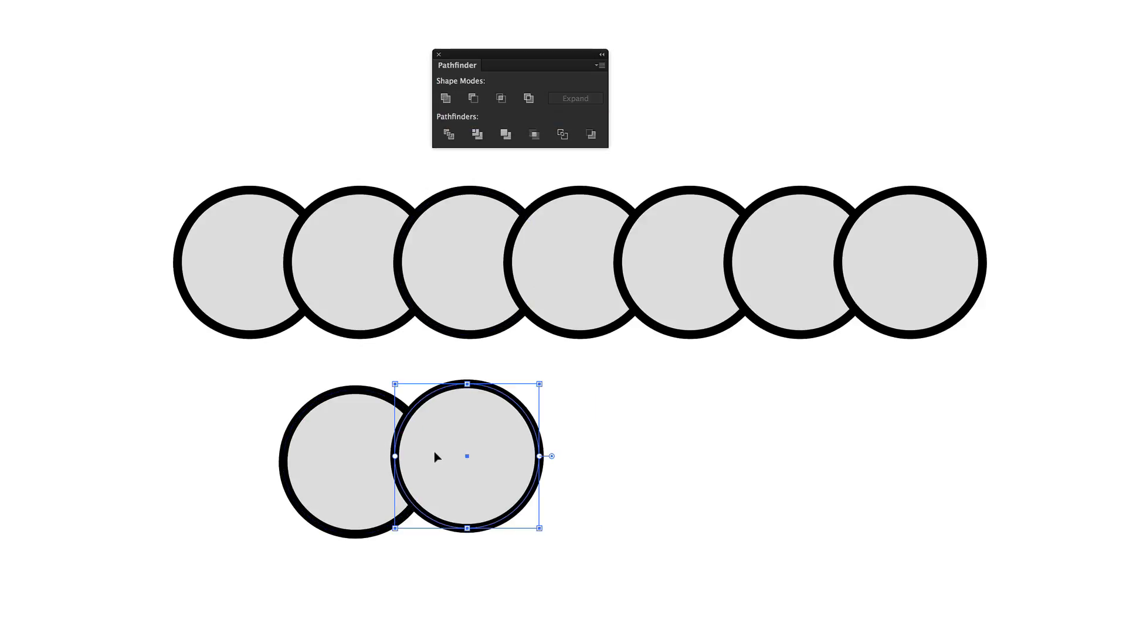
- Unite the two overlapping circle copies into one shape and move it slightly down and to the left
left_click(341, 423, "shift")
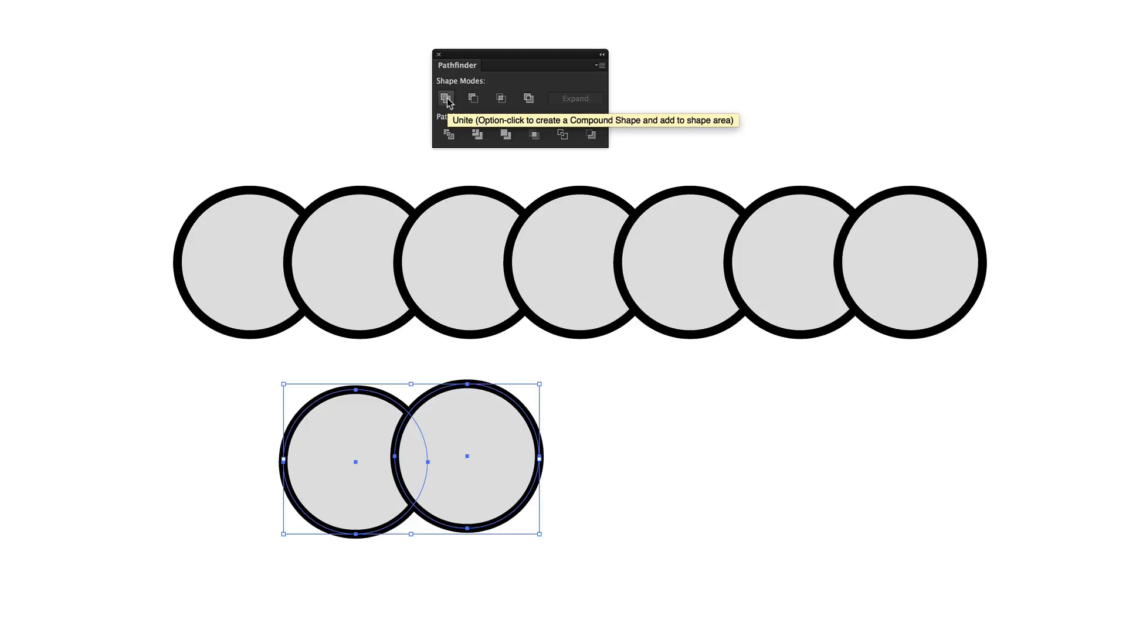
left_click(446, 99)
left_click(633, 553)
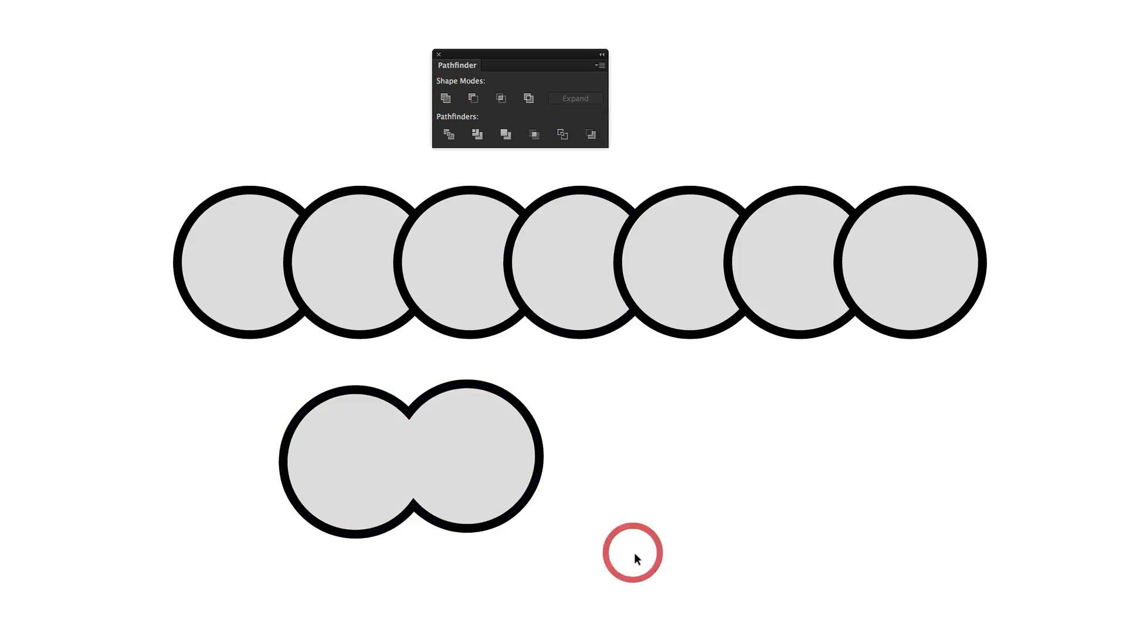
left_click_drag(494, 459, 452, 498)
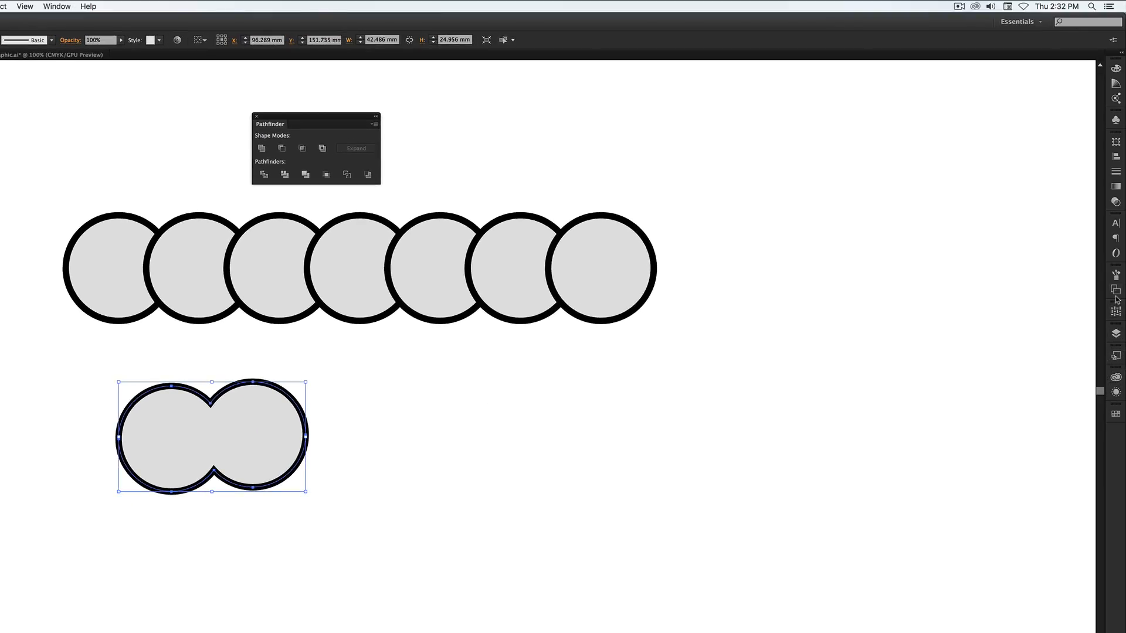
- Show the layer list as a floating panel beside the united shape and highlight the shape's path entry
left_click(1116, 333)
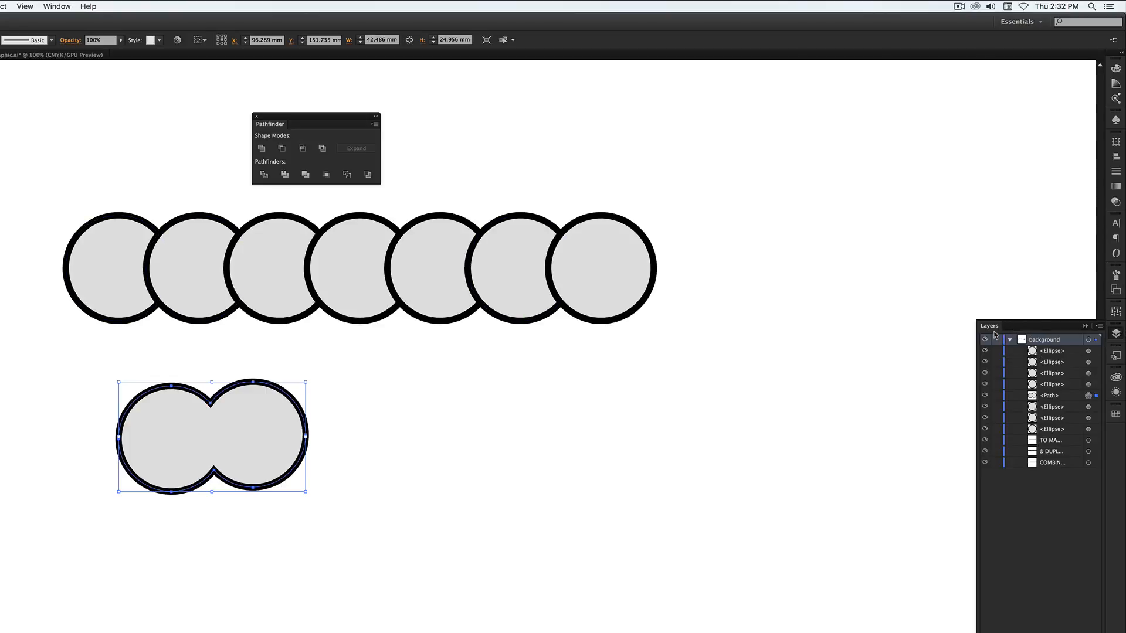
left_click_drag(991, 330, 373, 351)
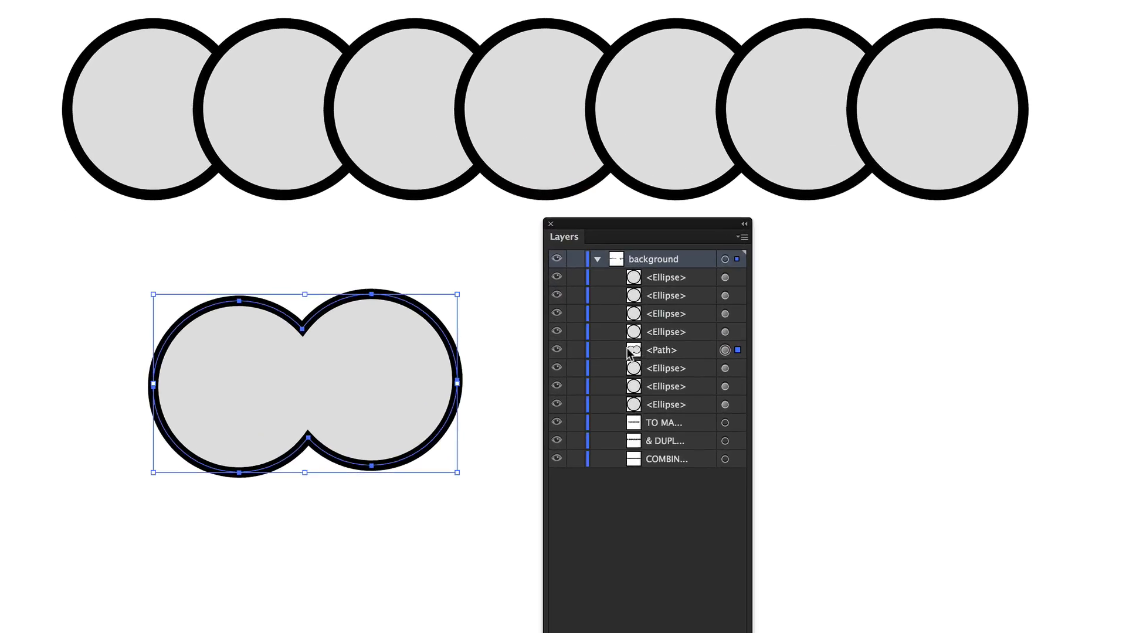
left_click(669, 352)
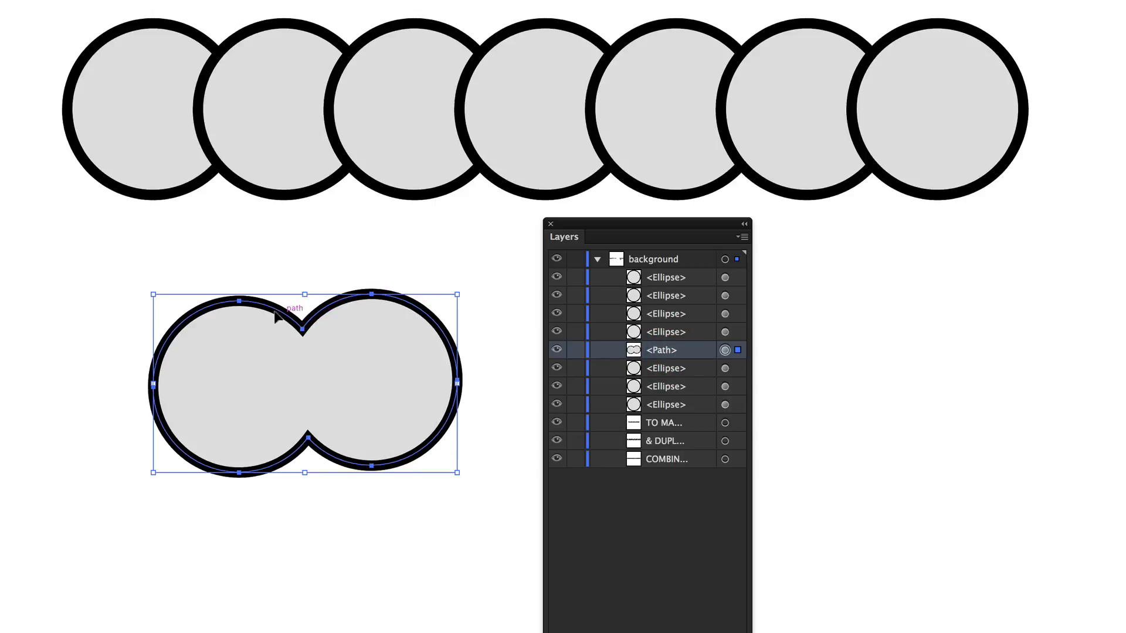
- Delete the united shape and place new overlapping copies of the row's second and third circles below the row
left_click(391, 370)
key("BackSpace")
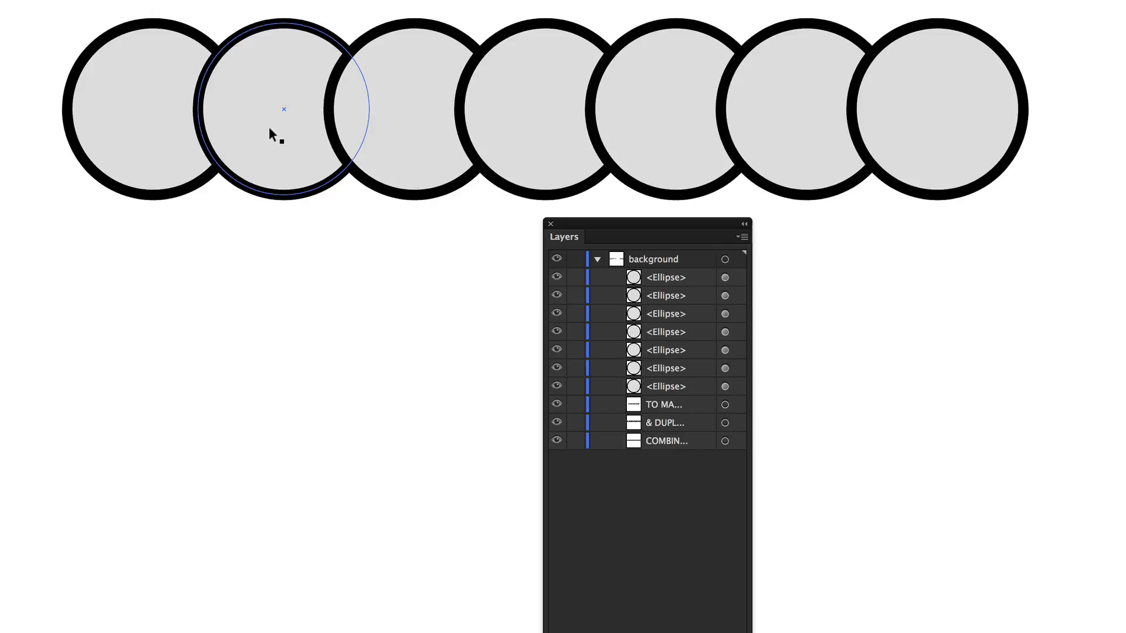
left_click_drag(268, 126, 212, 370)
left_click_drag(394, 150, 314, 389)
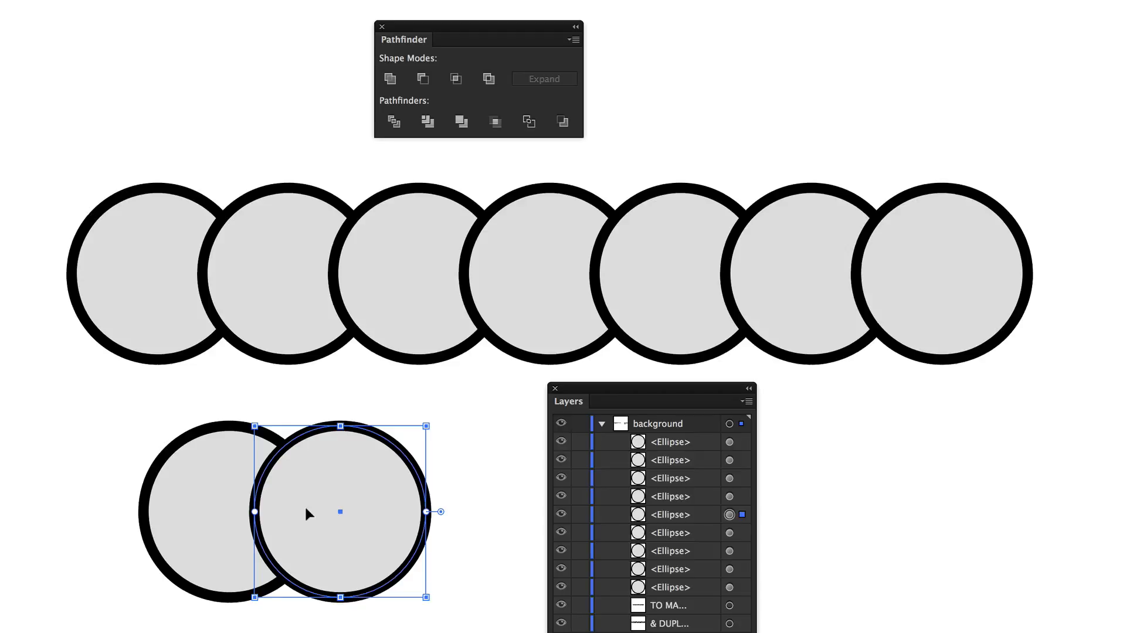
- Select each of the two copies and the first and last ellipses in the layer list to examine the stacking order
left_click(325, 479)
left_click(196, 524)
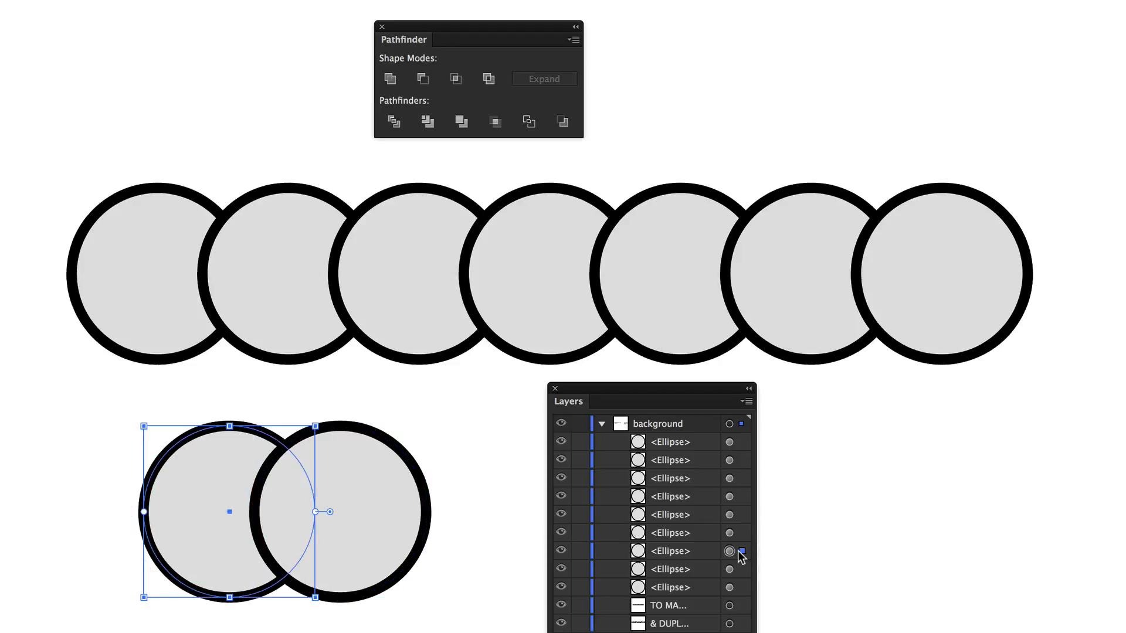
left_click(364, 519)
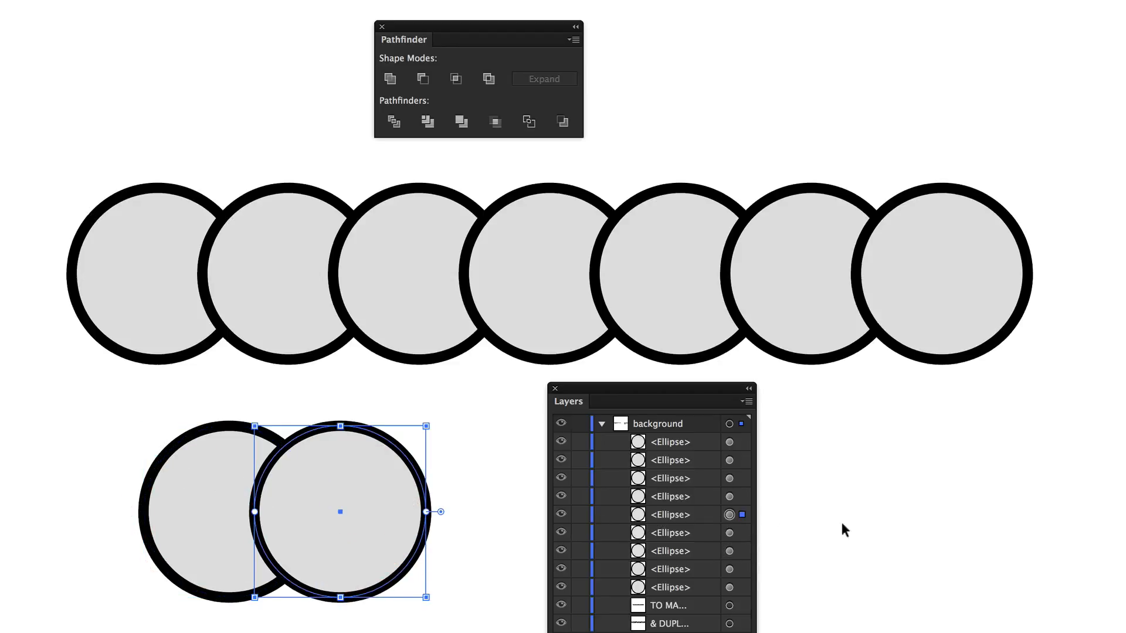
left_click(742, 442)
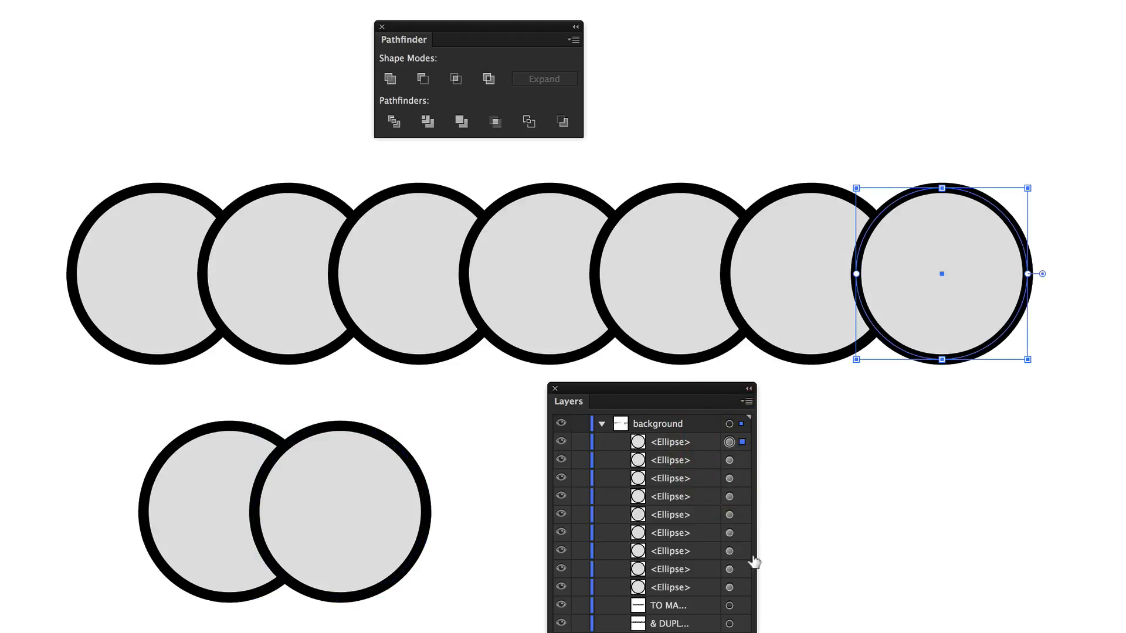
left_click(742, 587)
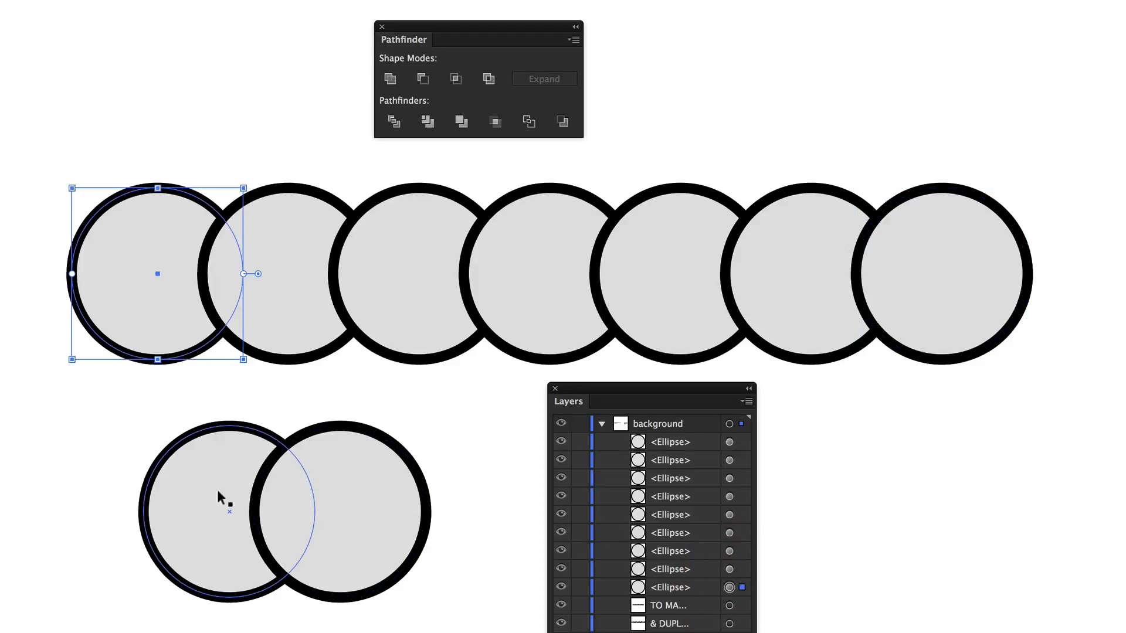
- Subtract the right circle copy from the left one with Minus Front, undo the cut and deselect
left_click(307, 500)
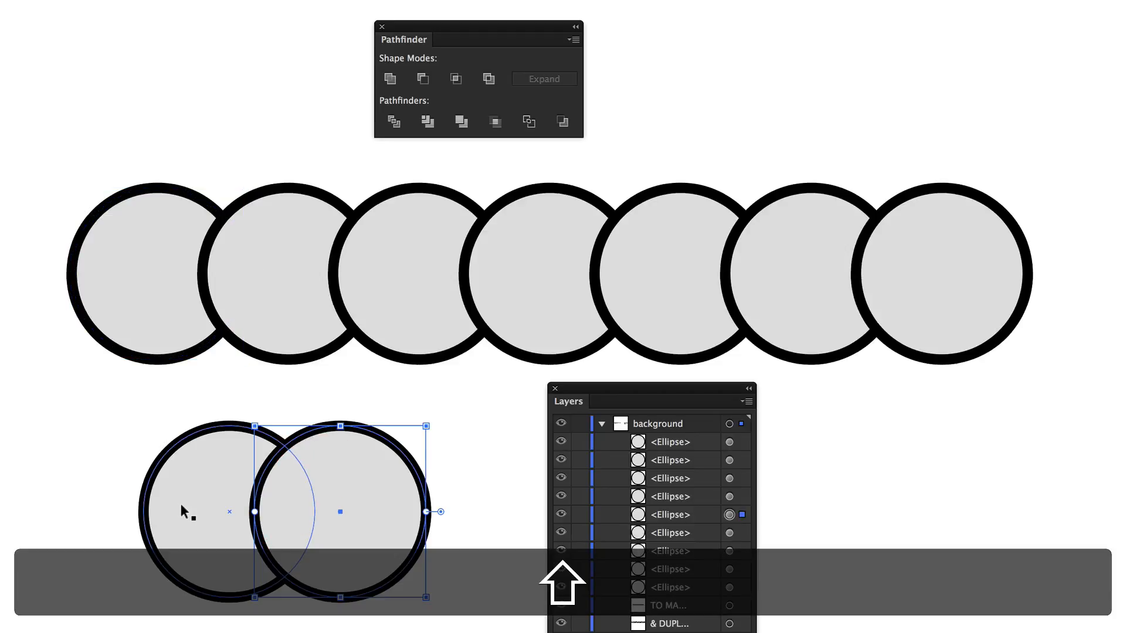
left_click(181, 505, "shift")
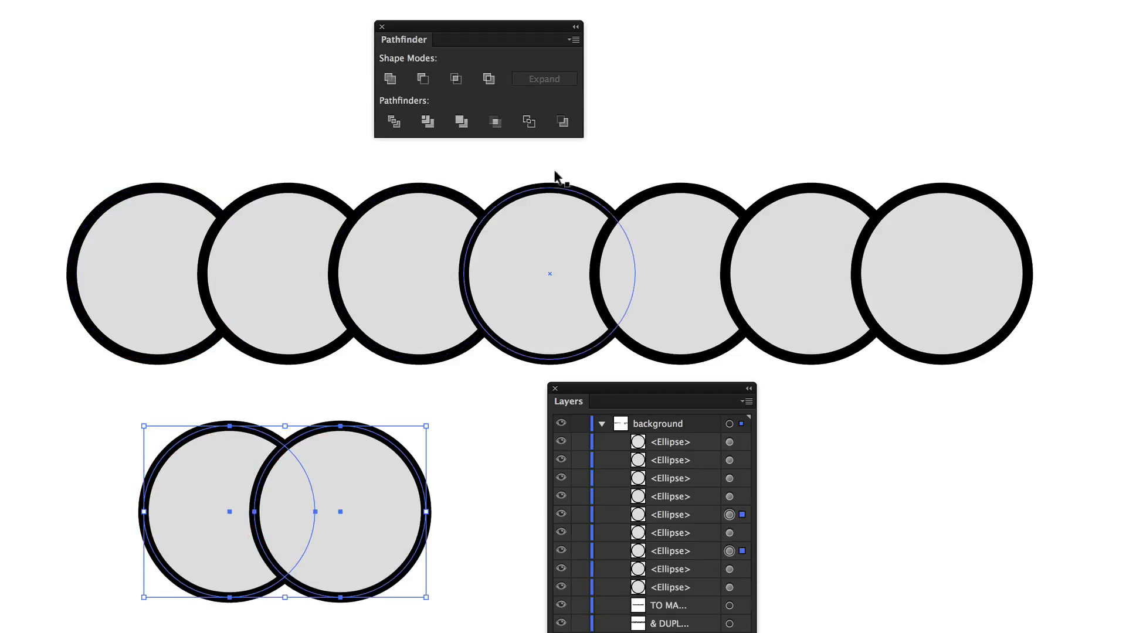
left_click(423, 79)
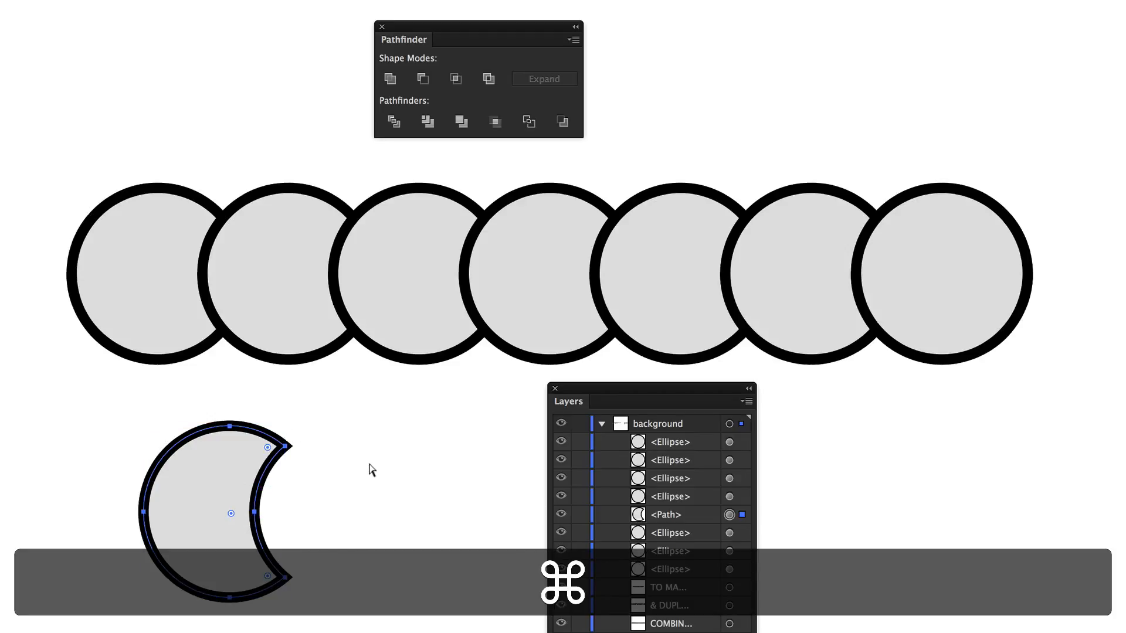
key("super+z")
left_click(440, 424)
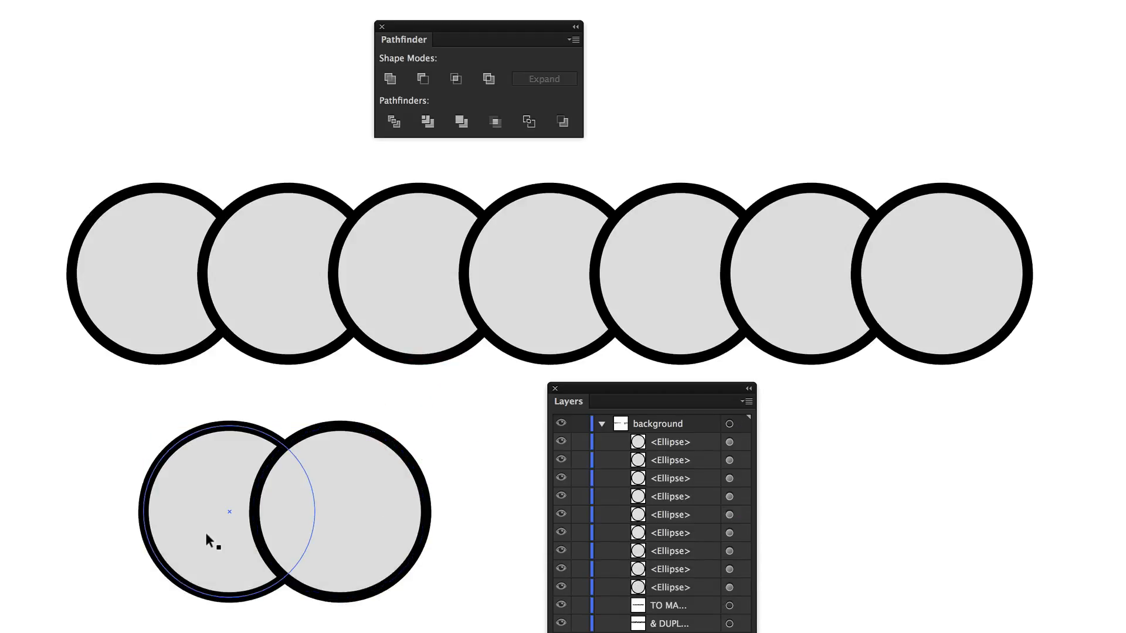
- Move the left circle copy above the right one in the stacking order and subtract it with Minus Front
left_click(206, 532)
left_click_drag(675, 552, 679, 460)
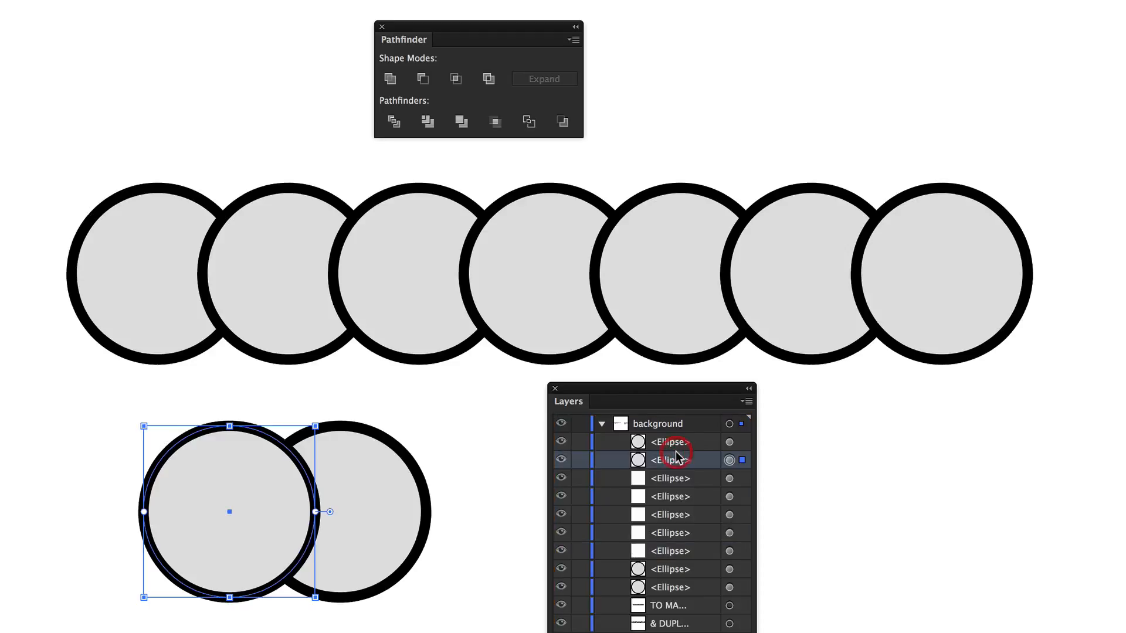
left_click(381, 534, "shift")
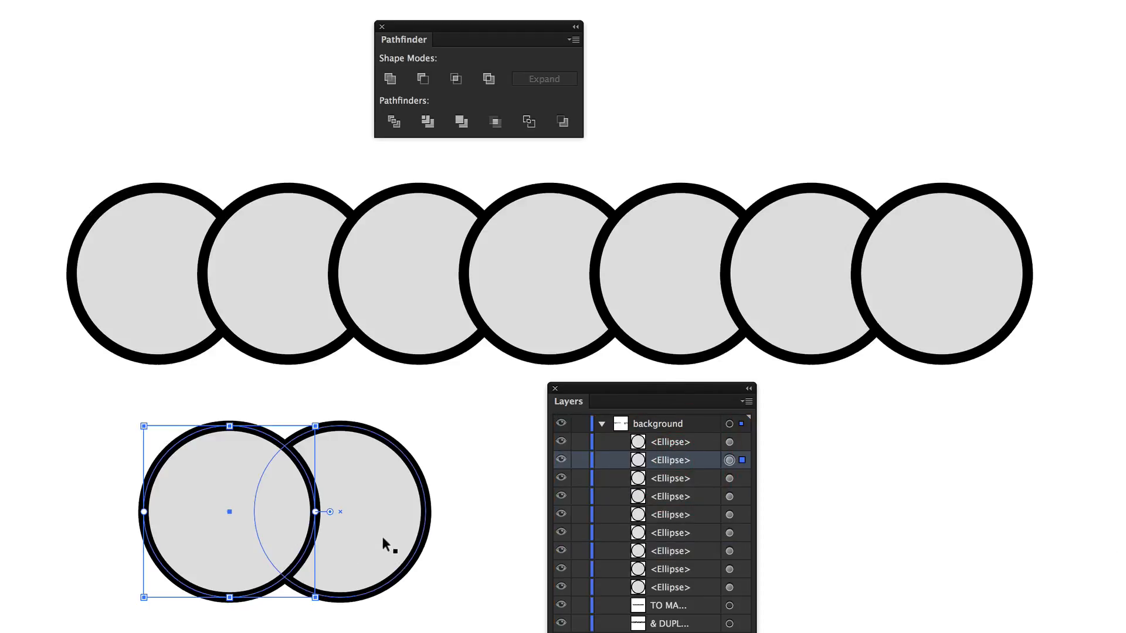
left_click(423, 79)
key("shift+super+a")
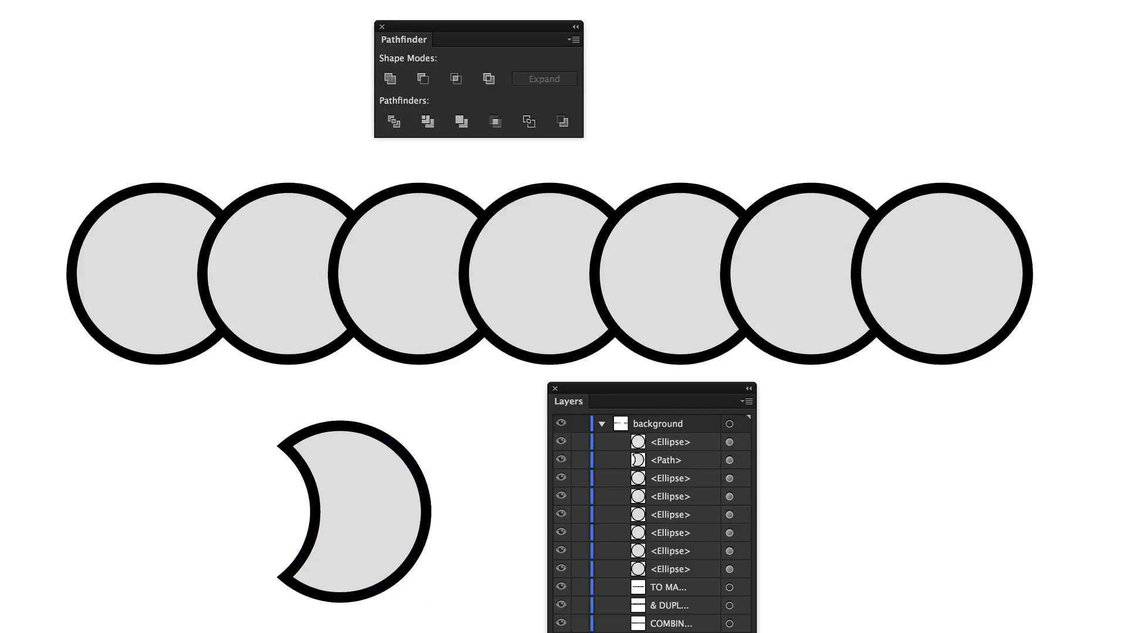
- Undo the subtraction and the stacking order change of the left circle copy
key("super+z")
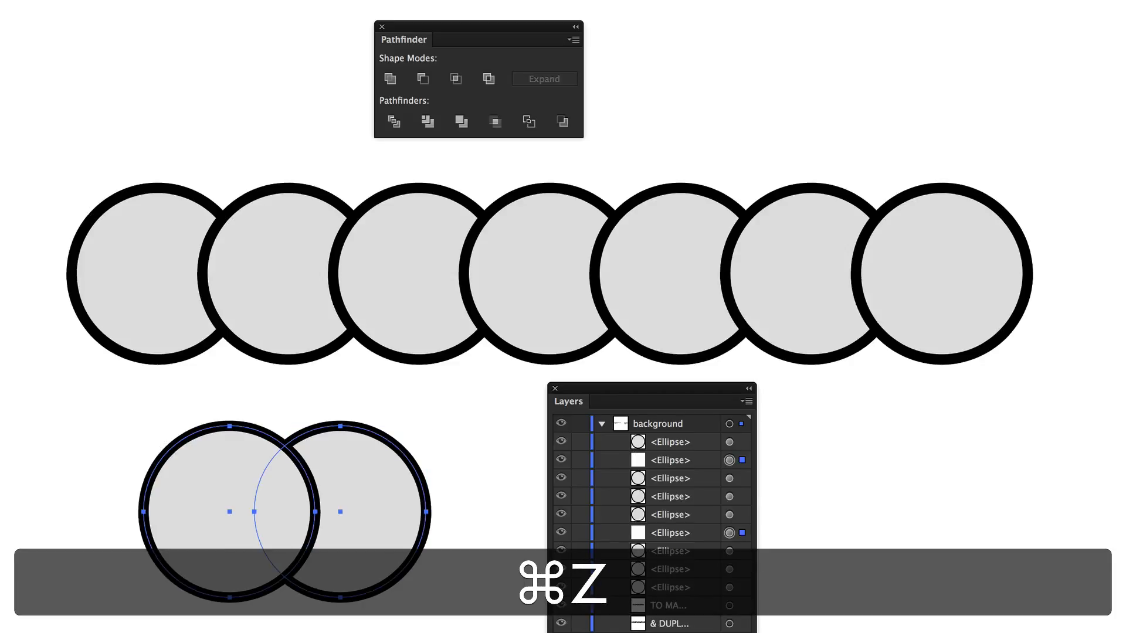
key("super+z")
key("super+z")
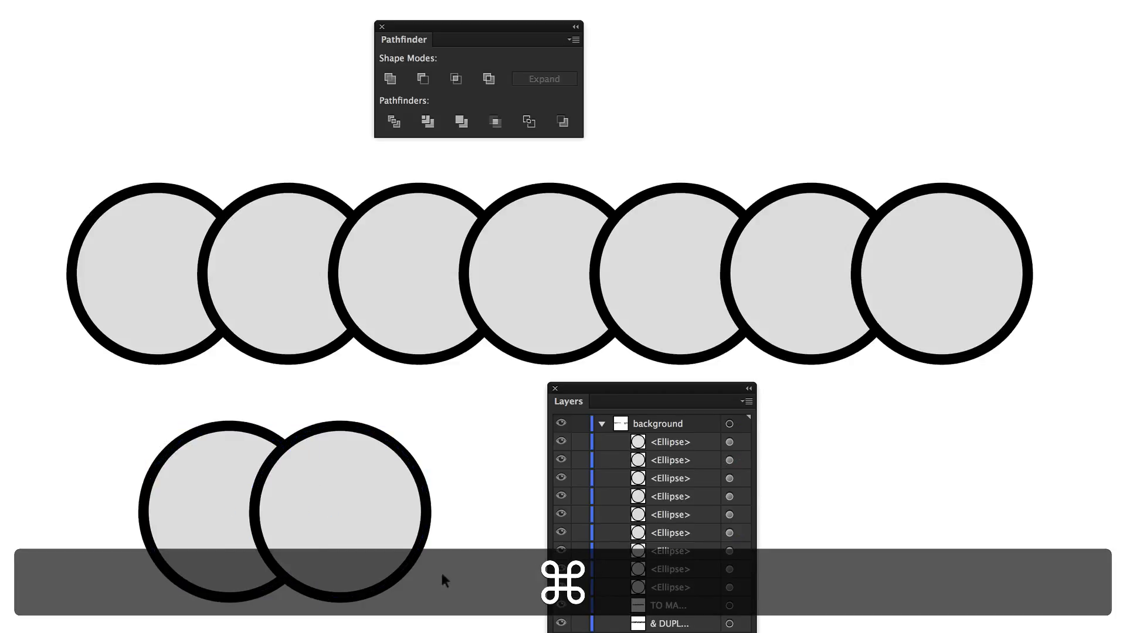
- Select both overlapping circle copies, remove their fill and undo the removal
left_click(192, 547)
left_click(361, 523, "shift")
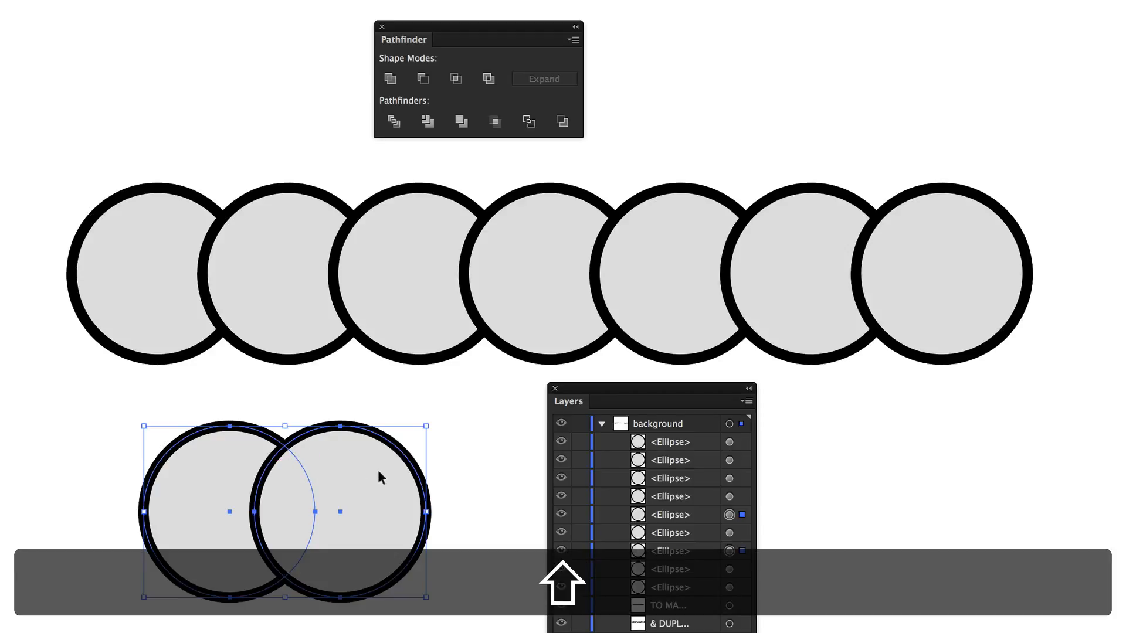
left_click(378, 472, "shift")
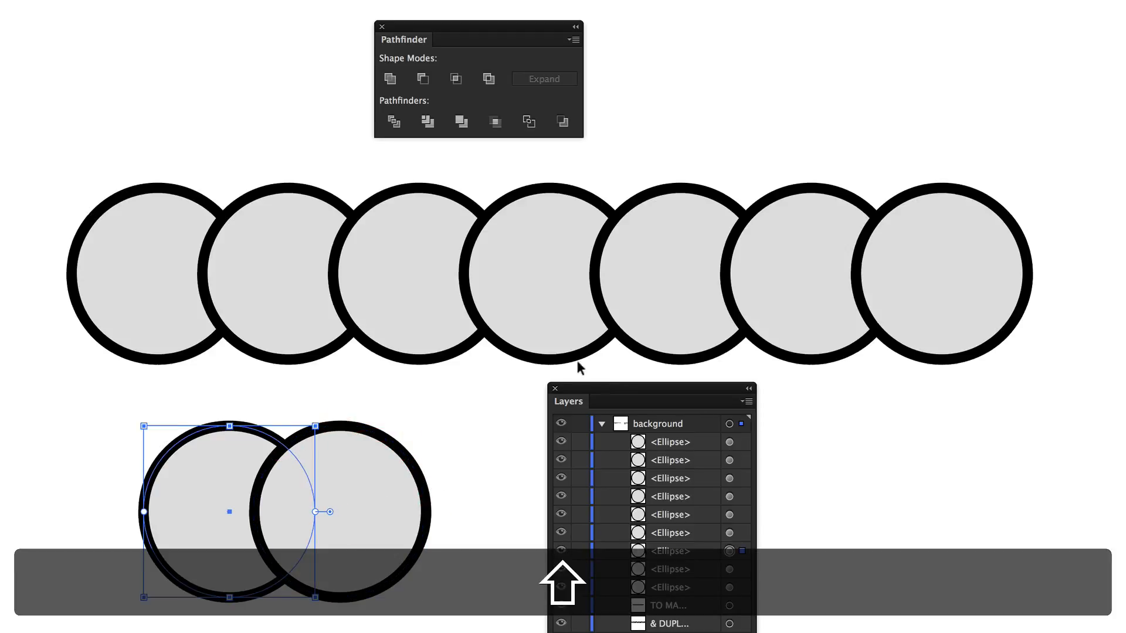
left_click(384, 493, "shift")
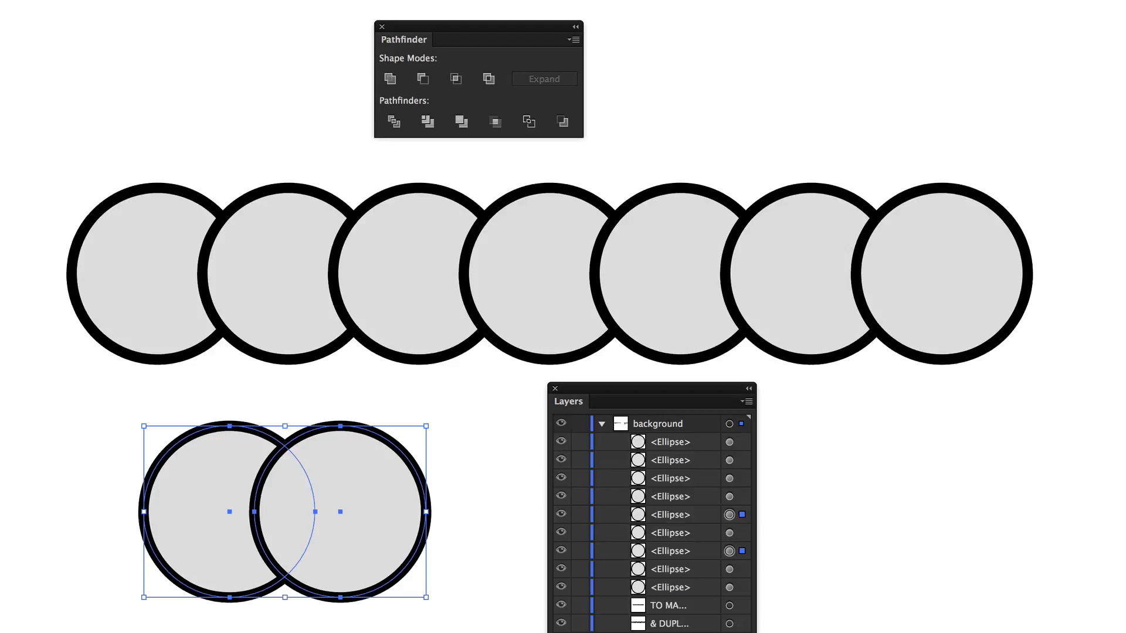
key("slash")
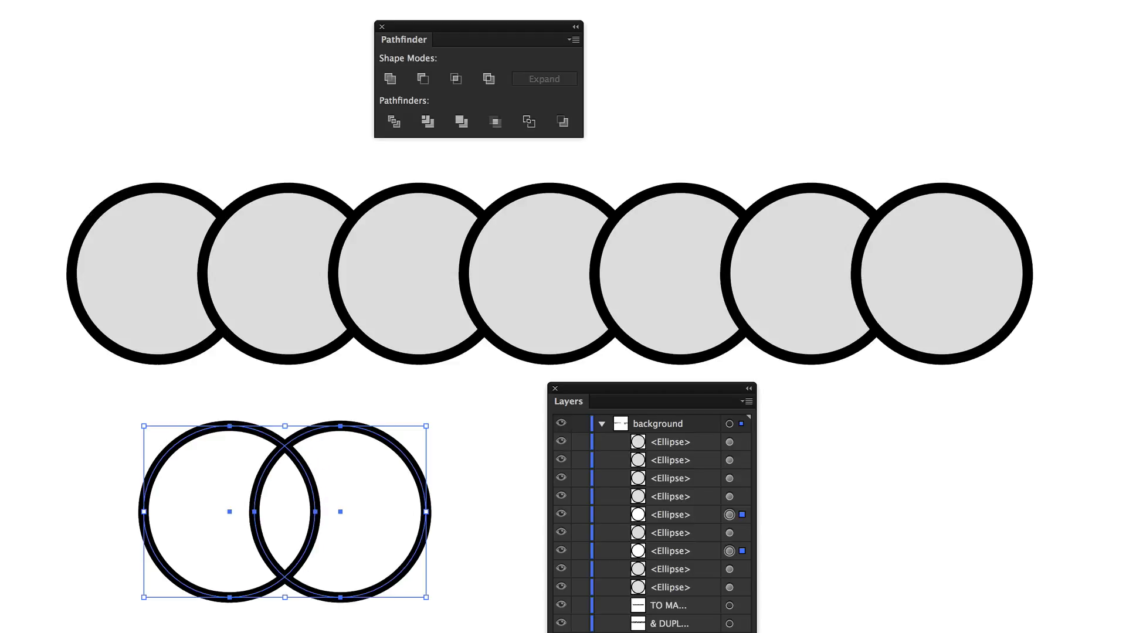
key("super+z")
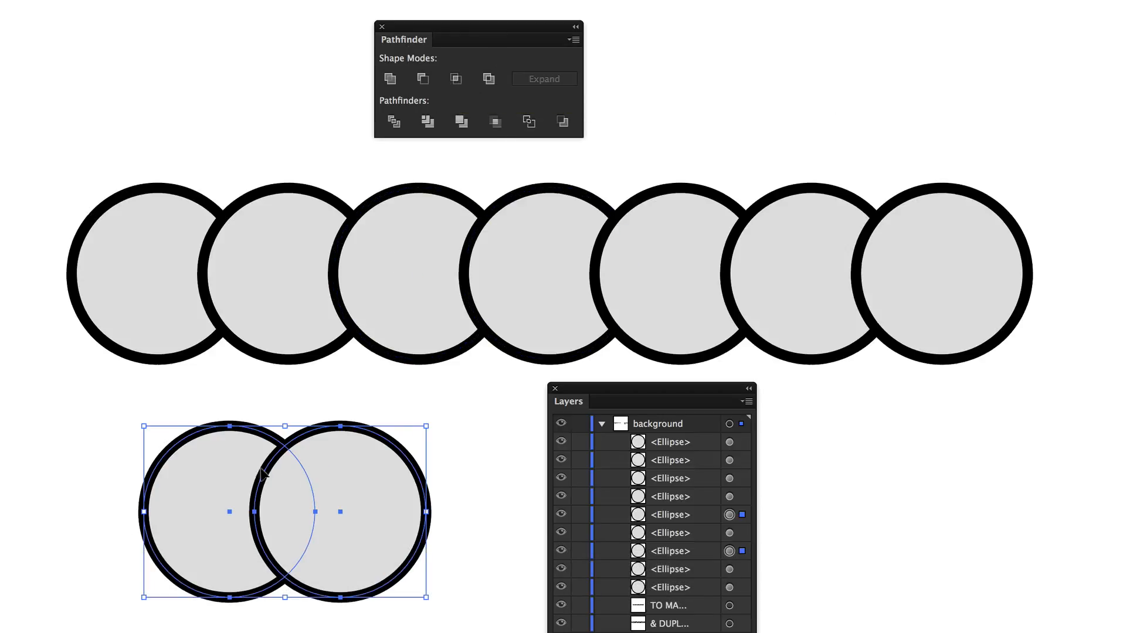
- Intersect the two circle copies, select the resulting lens shape, undo the intersection and deselect
left_click(456, 79)
left_click(383, 582)
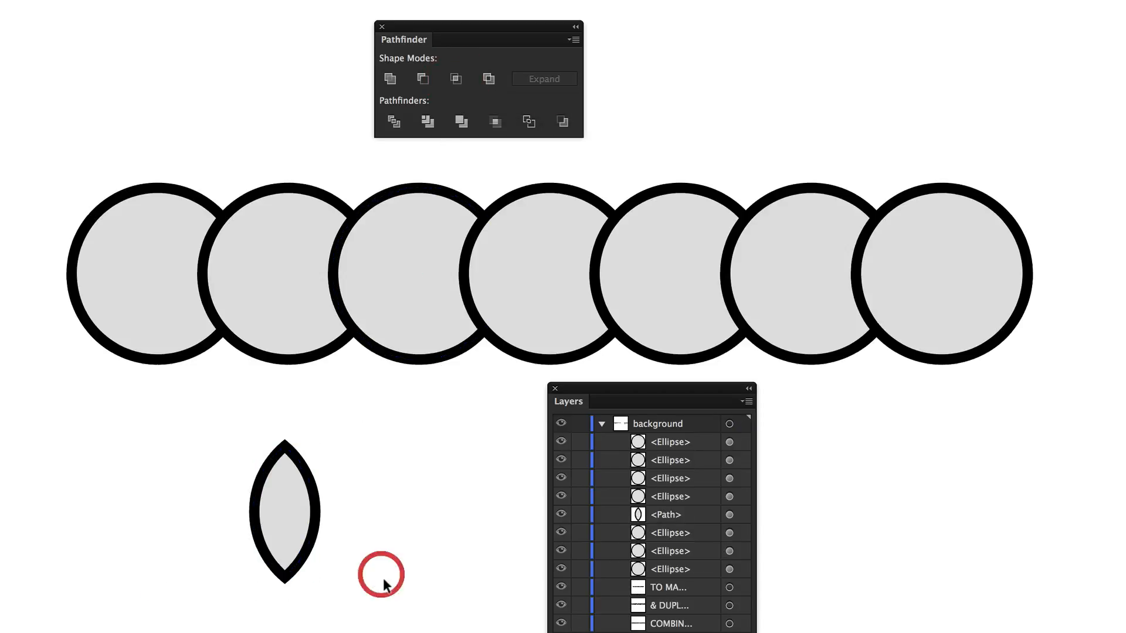
left_click(288, 479)
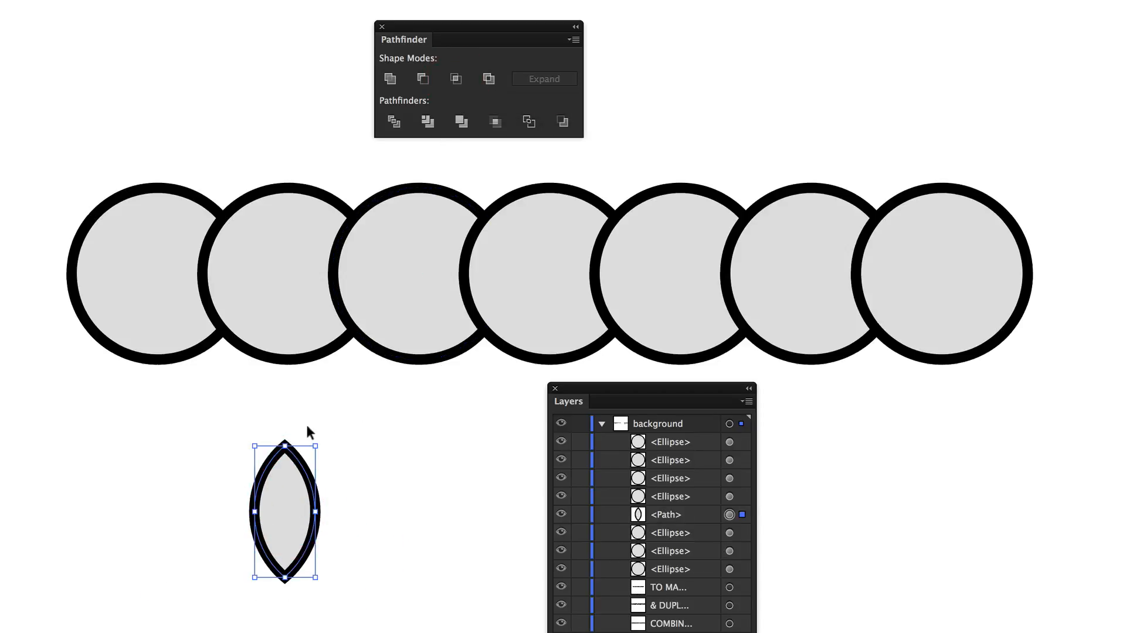
key("cmd+z")
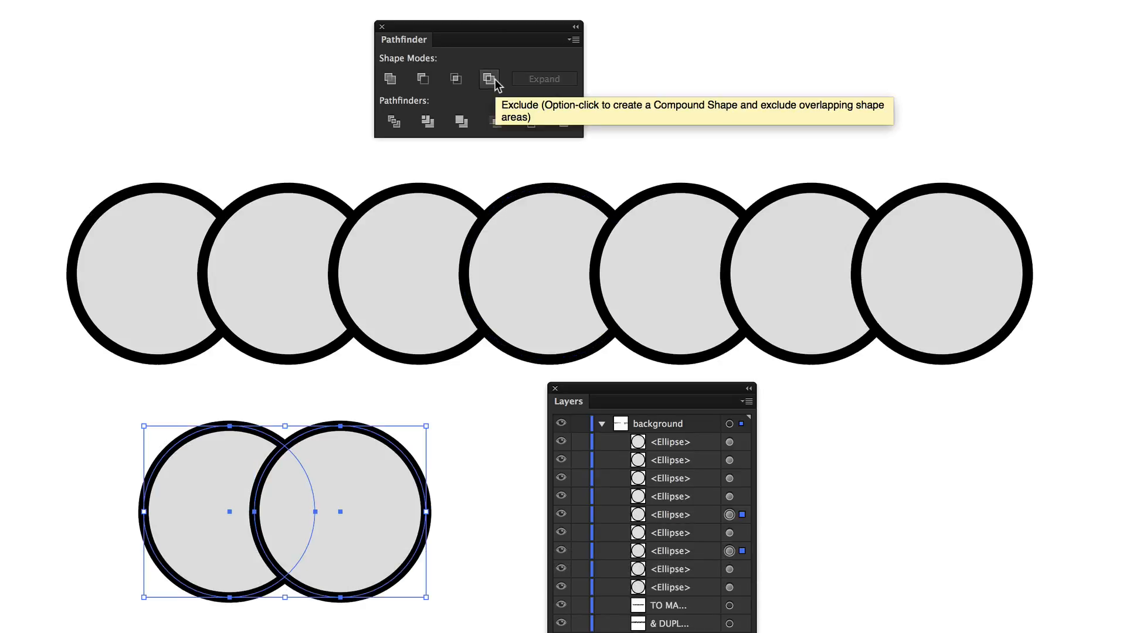
left_click(478, 547)
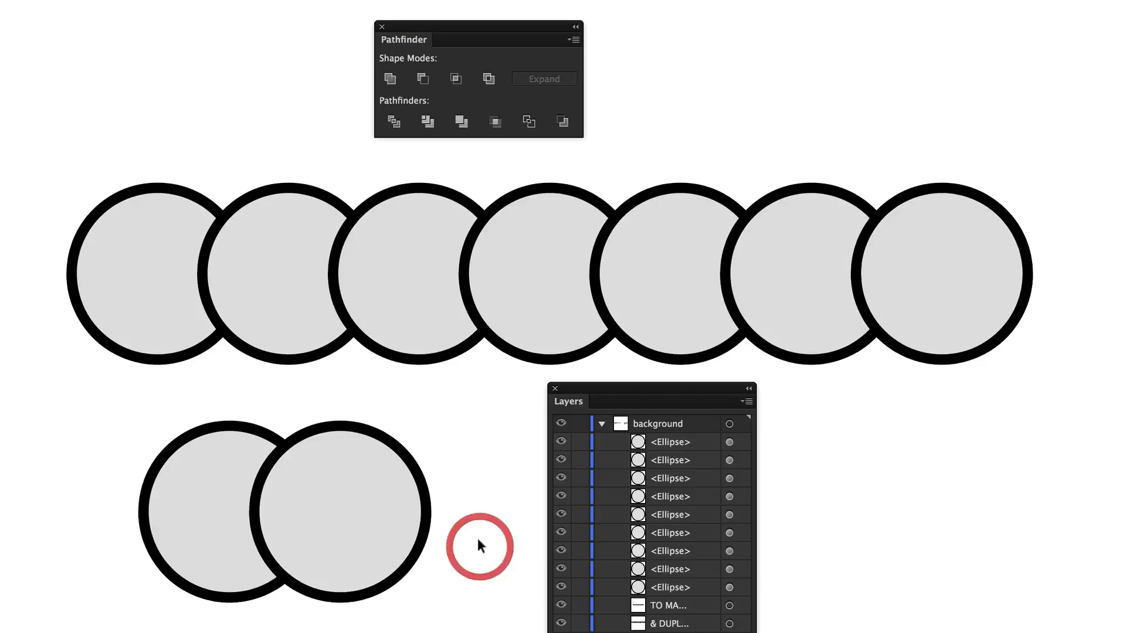
- Select both circle copies again, apply Exclude to cut out their overlap, and deselect
left_click(359, 568)
left_click(203, 544, "shift")
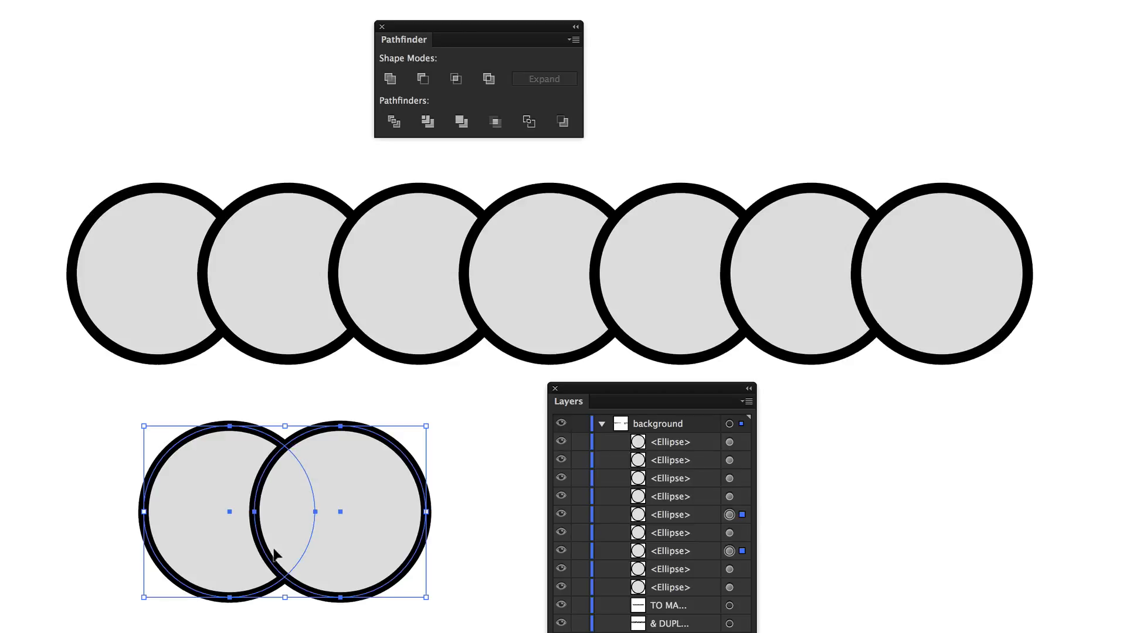
left_click(490, 80)
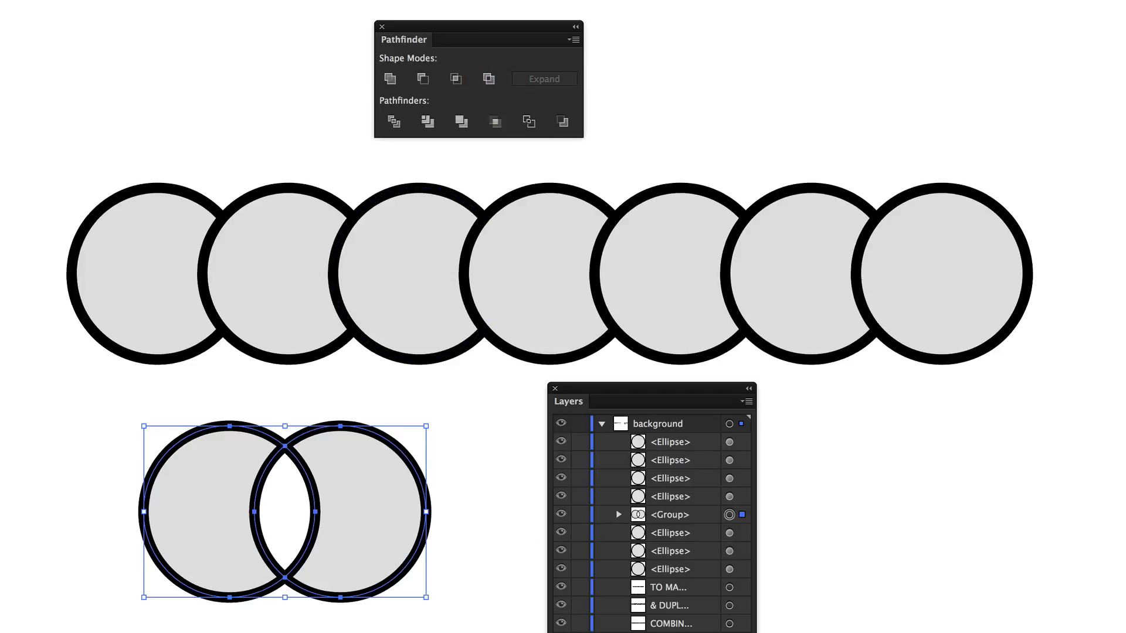
key("super+shift+a")
- Examine the two paths inside the excluded shape's group one at a time and reselect the whole group
left_click(362, 593)
left_click(618, 515)
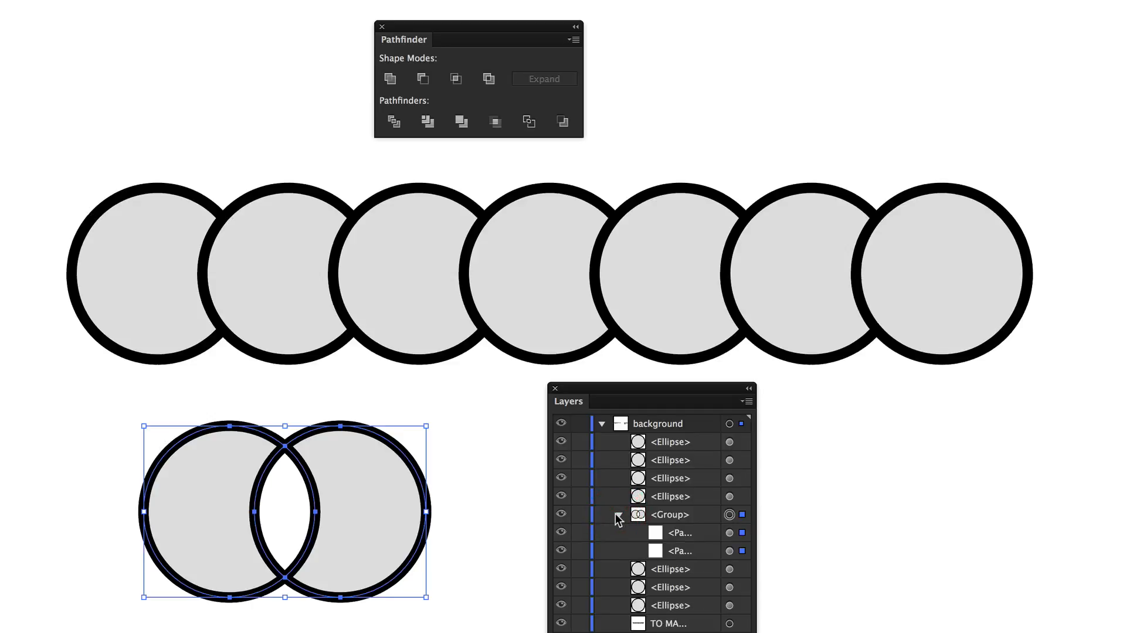
left_click(743, 551)
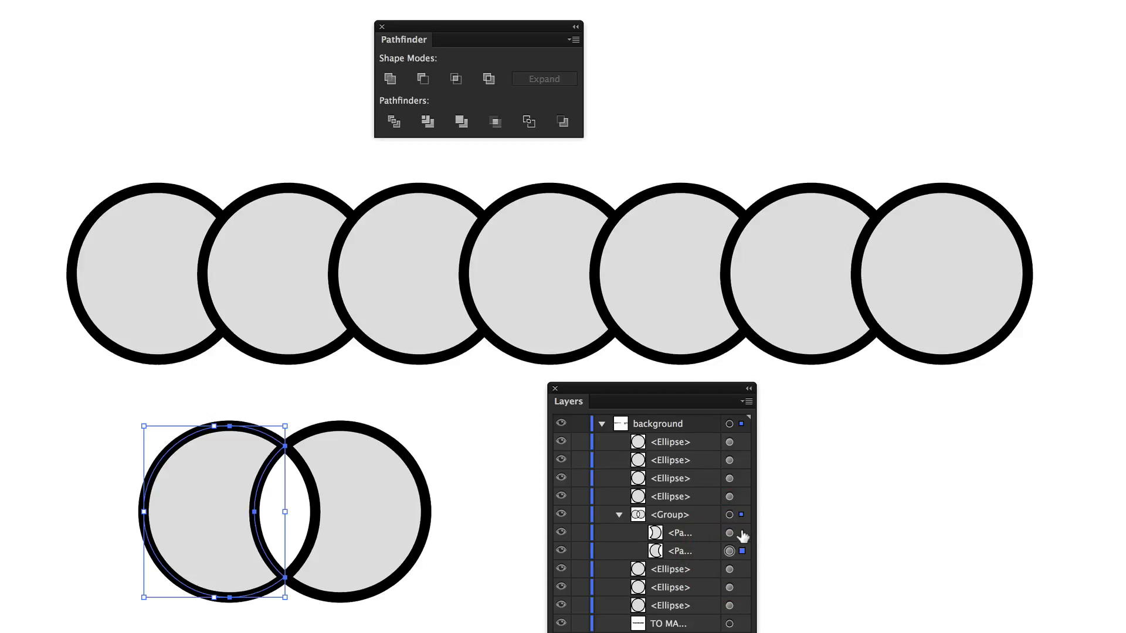
left_click(743, 533)
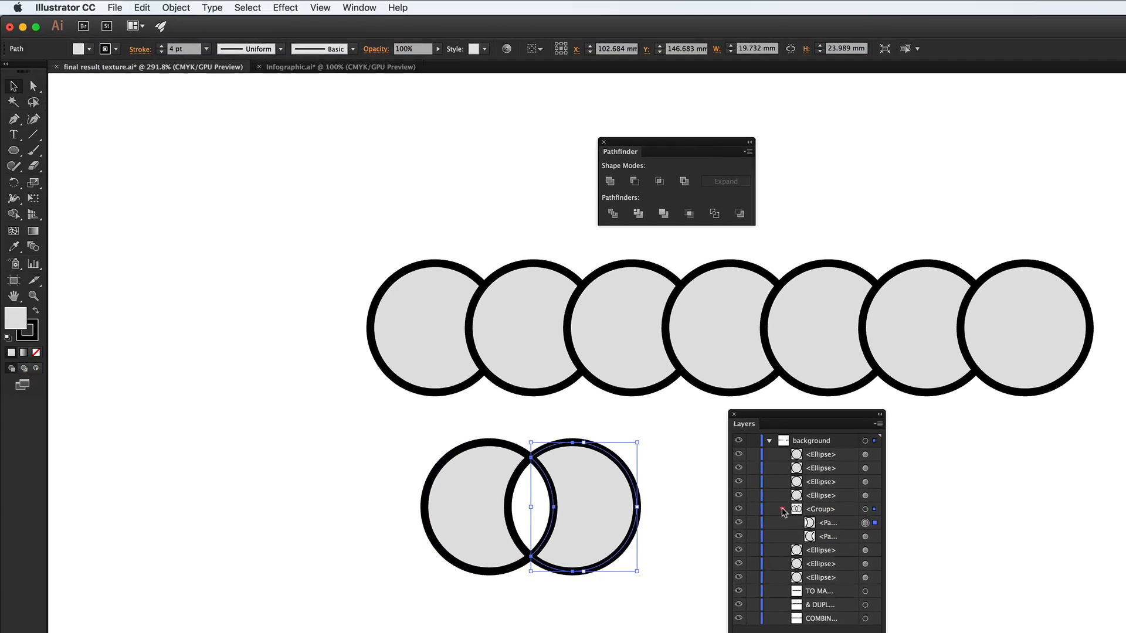
left_click(630, 514)
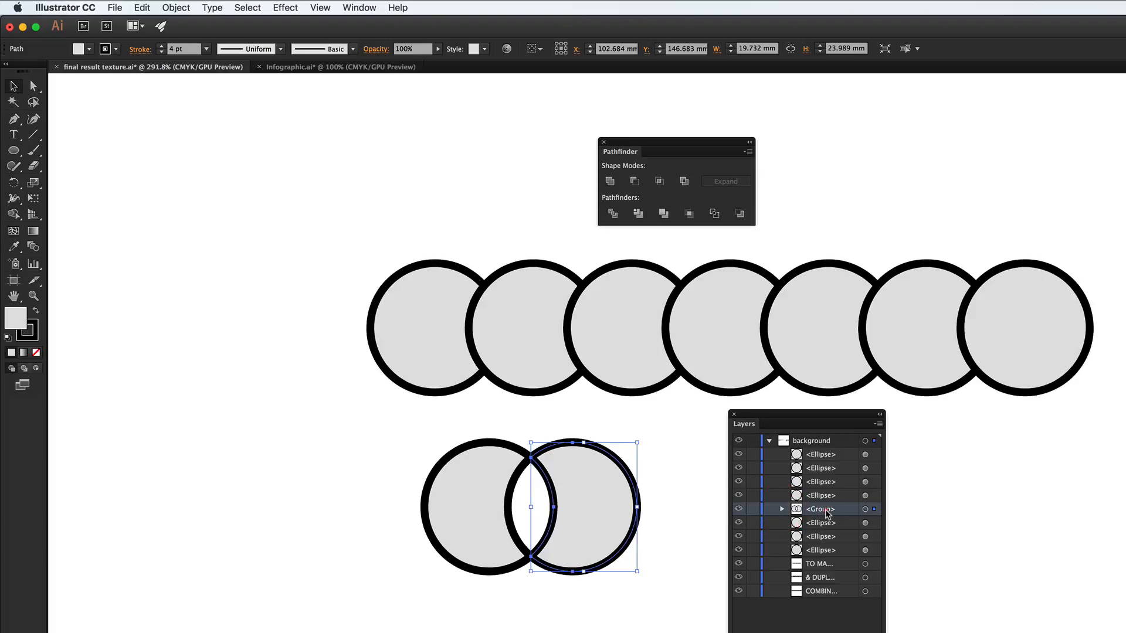
left_click(874, 510)
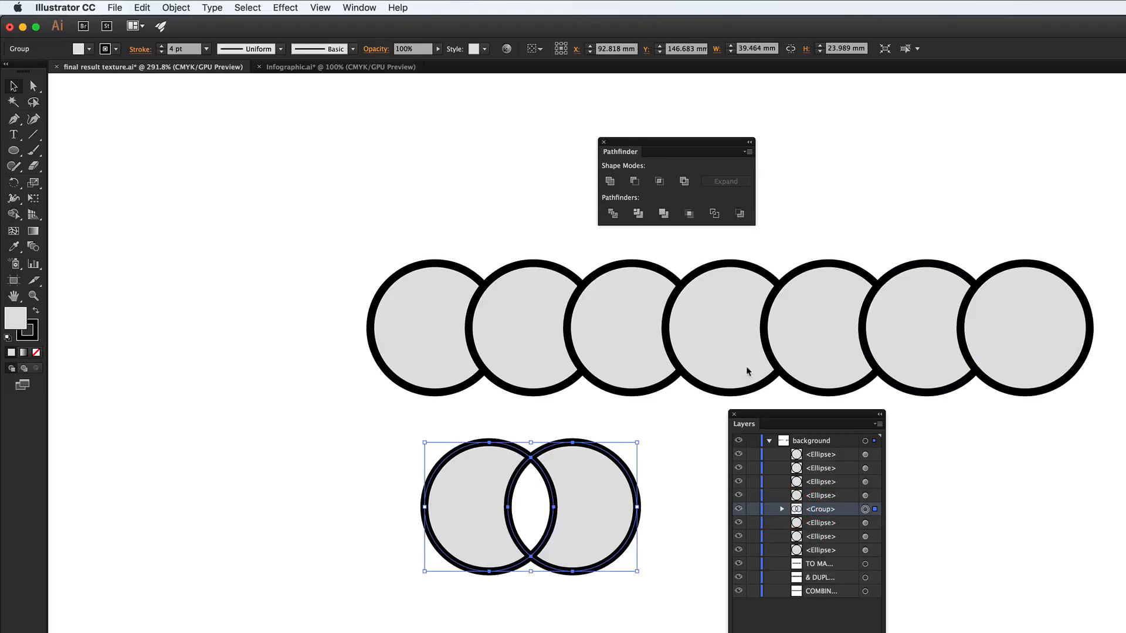
- Ungroup the excluded shape, move each of its two pieces separately to the left, and deselect
left_click(174, 8)
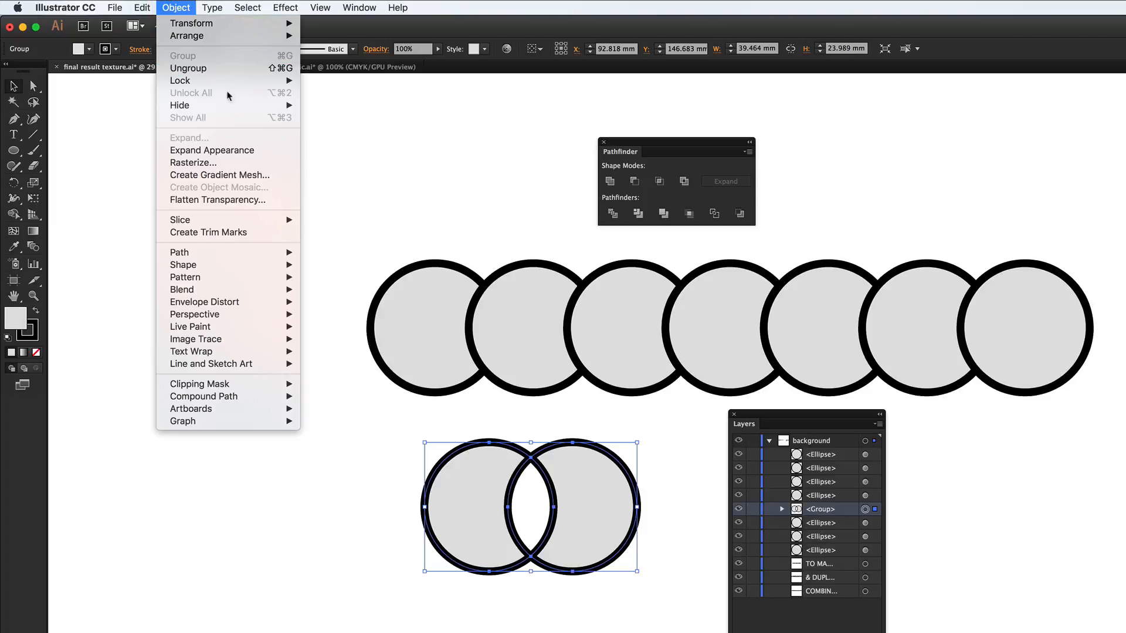
left_click(200, 69)
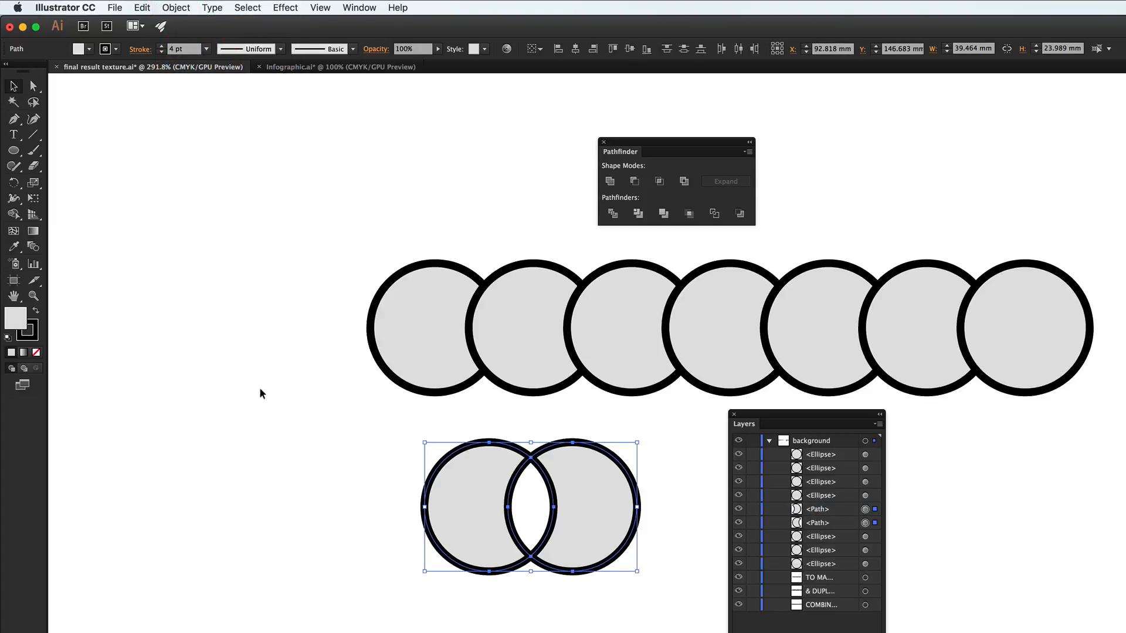
left_click(276, 402)
left_click_drag(448, 476, 352, 477)
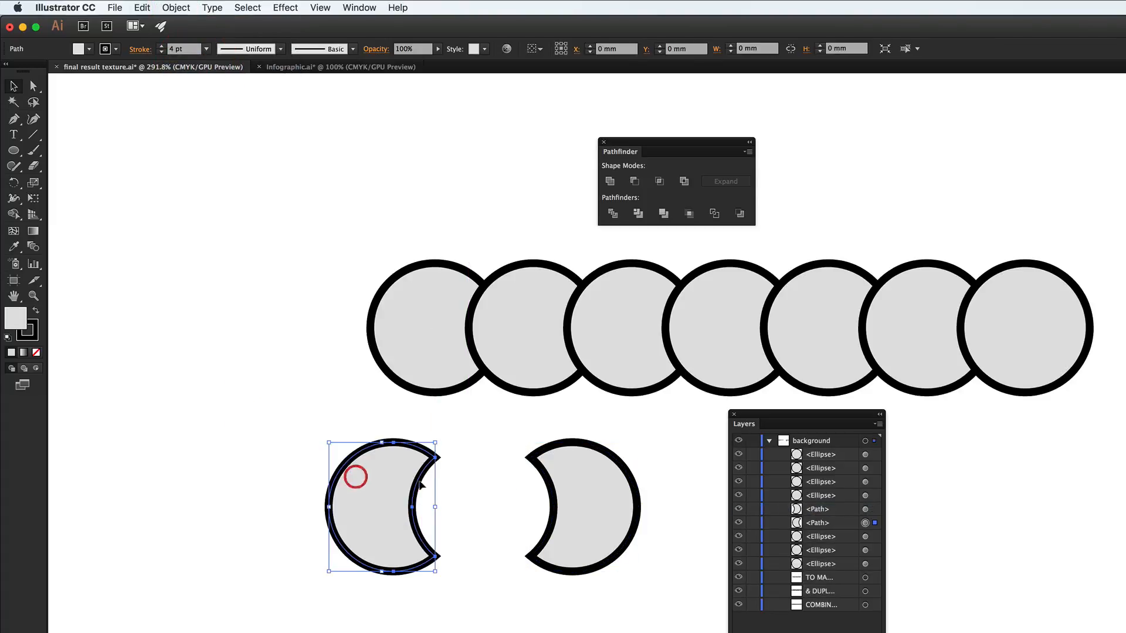
left_click_drag(603, 487, 512, 491)
left_click(619, 466)
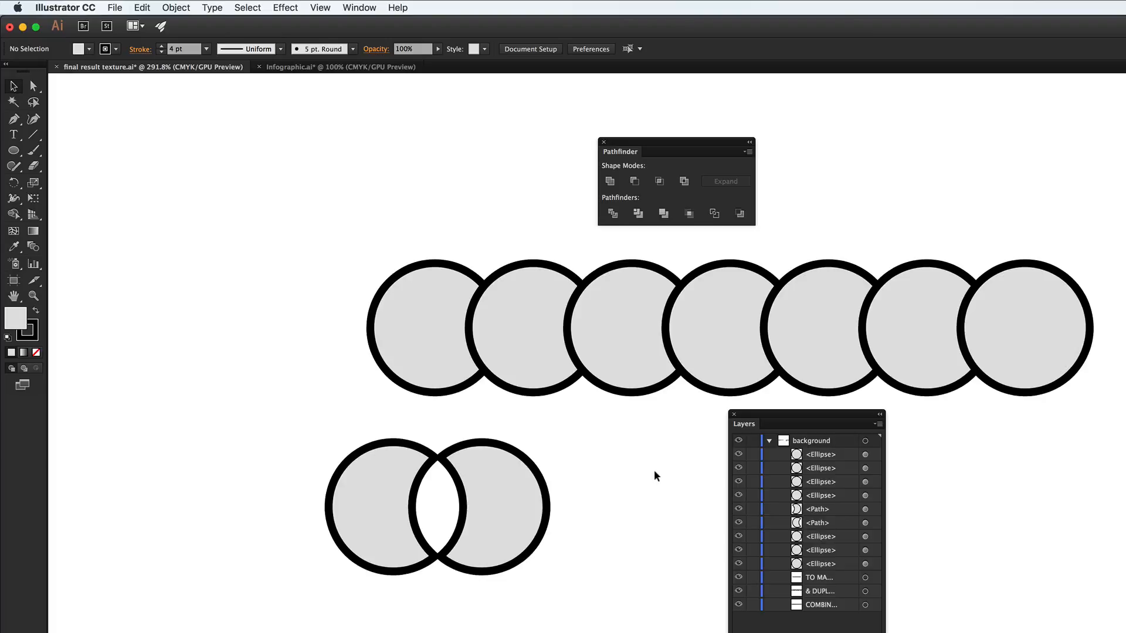
- Undo the edits back to the row of seven circles without the copies, and move the Layers and Pathfinder panels aside
key("super+z")
key("super+z")
key("super+z")
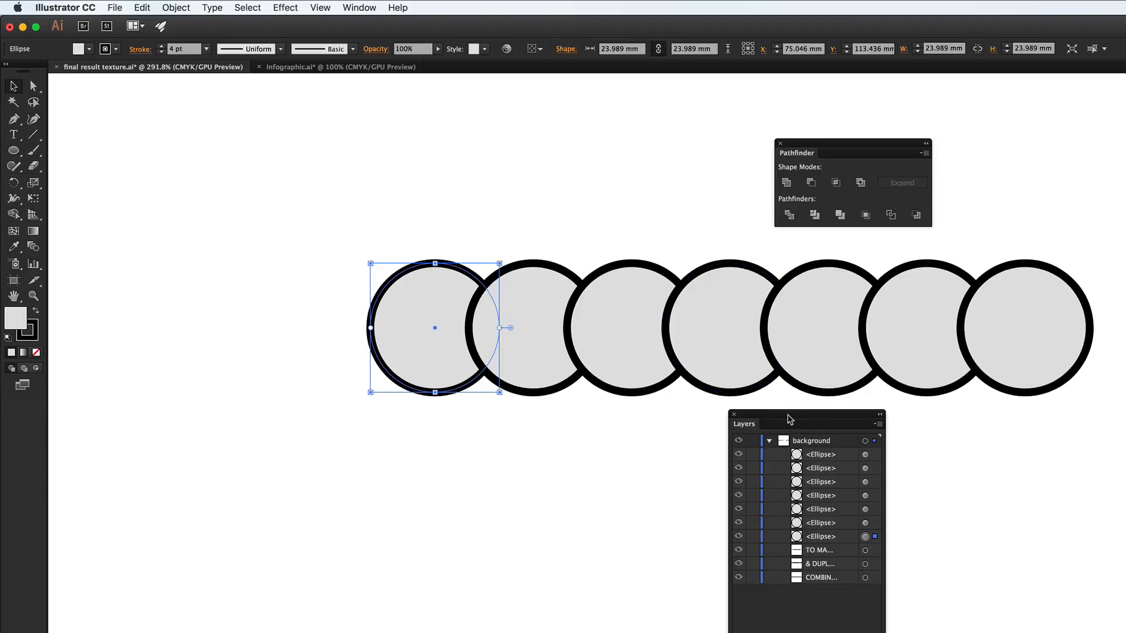
left_click_drag(788, 415, 1125, 450)
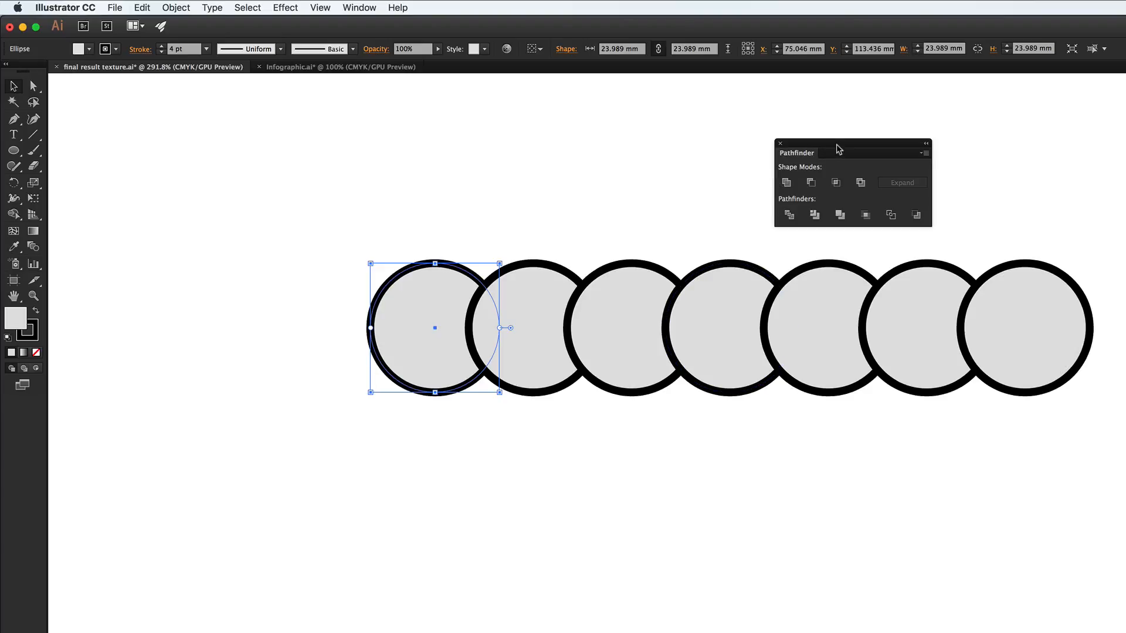
left_click_drag(839, 144, 1125, 153)
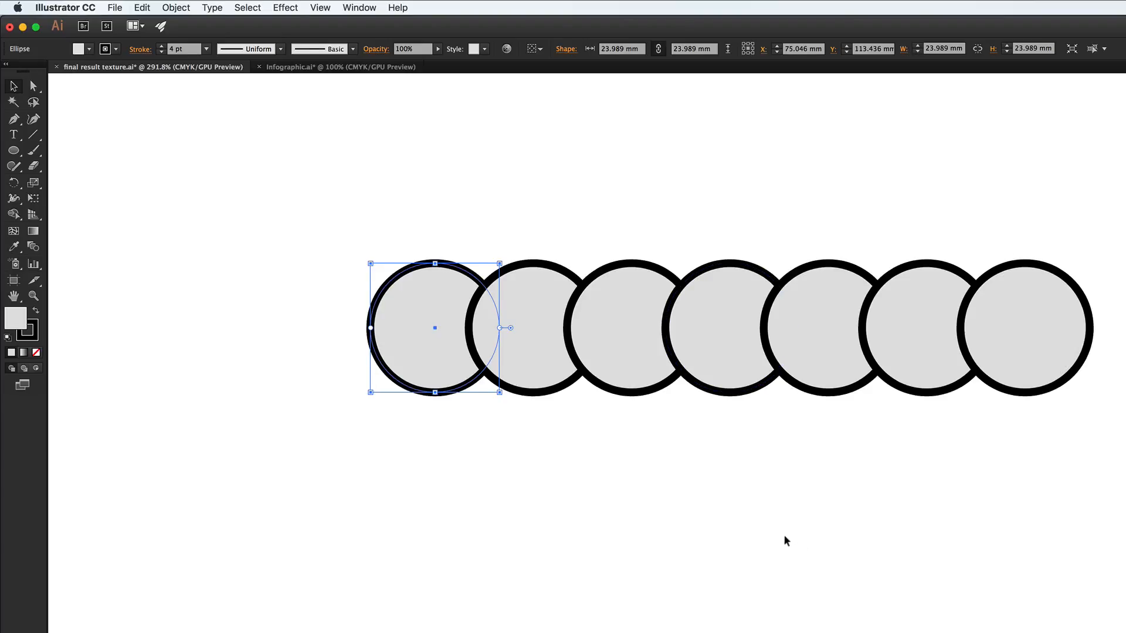
left_click(697, 497)
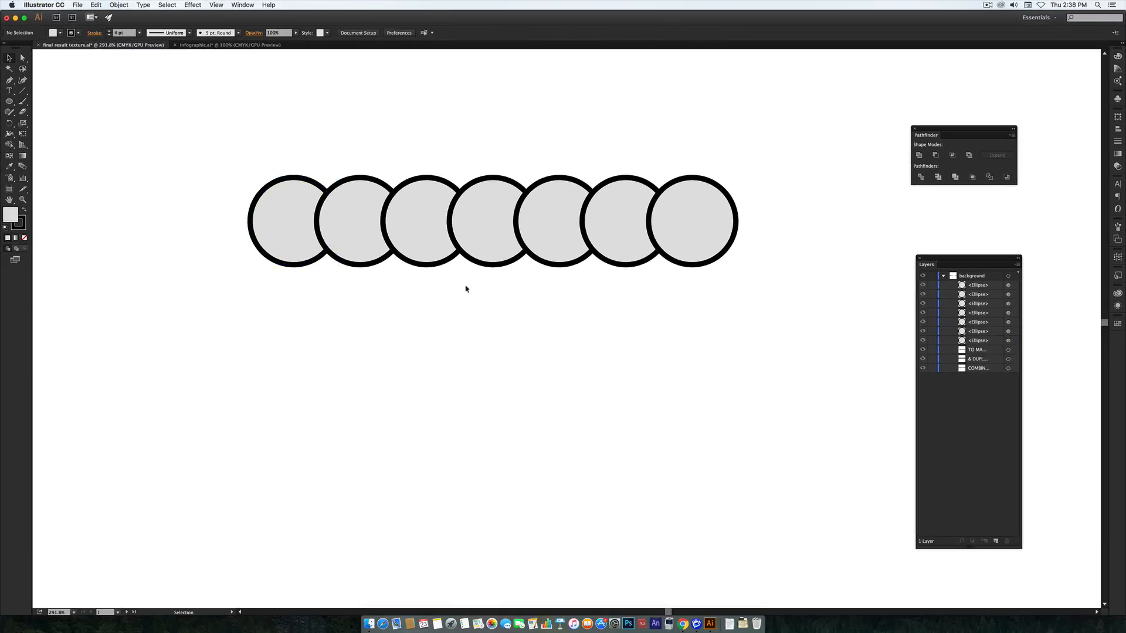
- Select all seven circles, unite them into one scalloped shape, move it up and to the left, and deselect it
left_click_drag(168, 159, 765, 219)
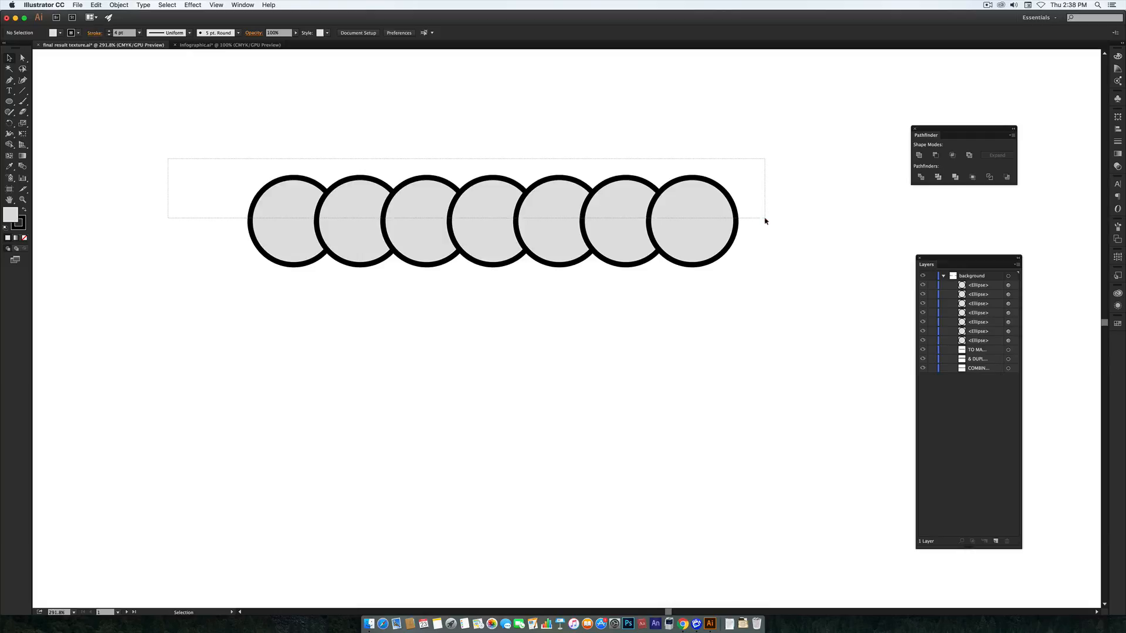
left_click_drag(765, 221, 764, 220)
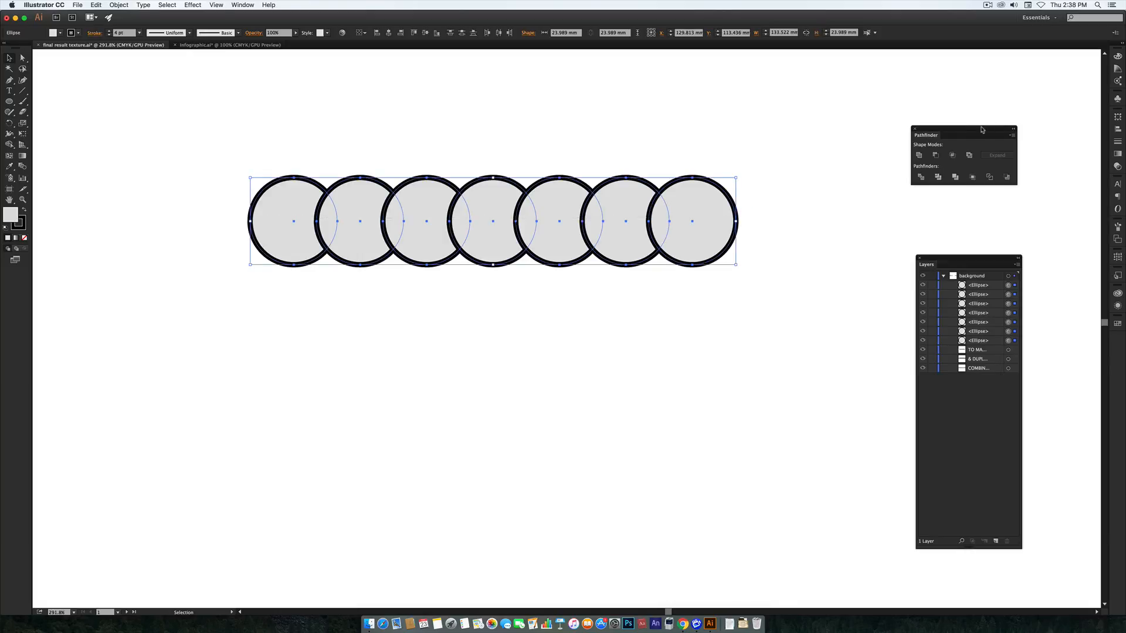
left_click_drag(982, 129, 827, 87)
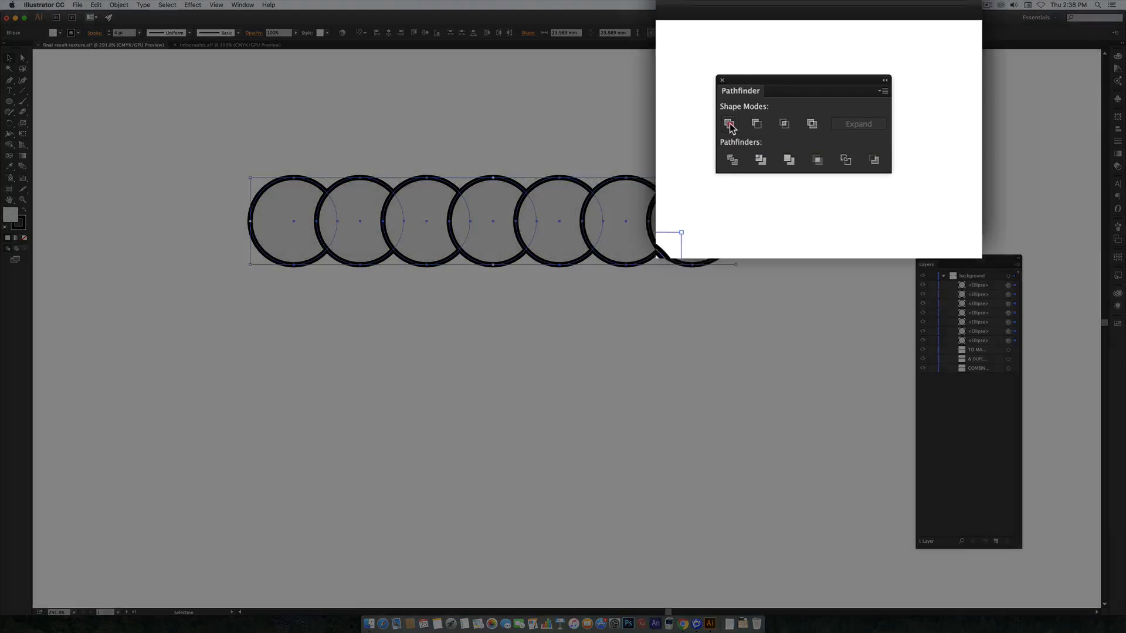
left_click(765, 112)
left_click(782, 250)
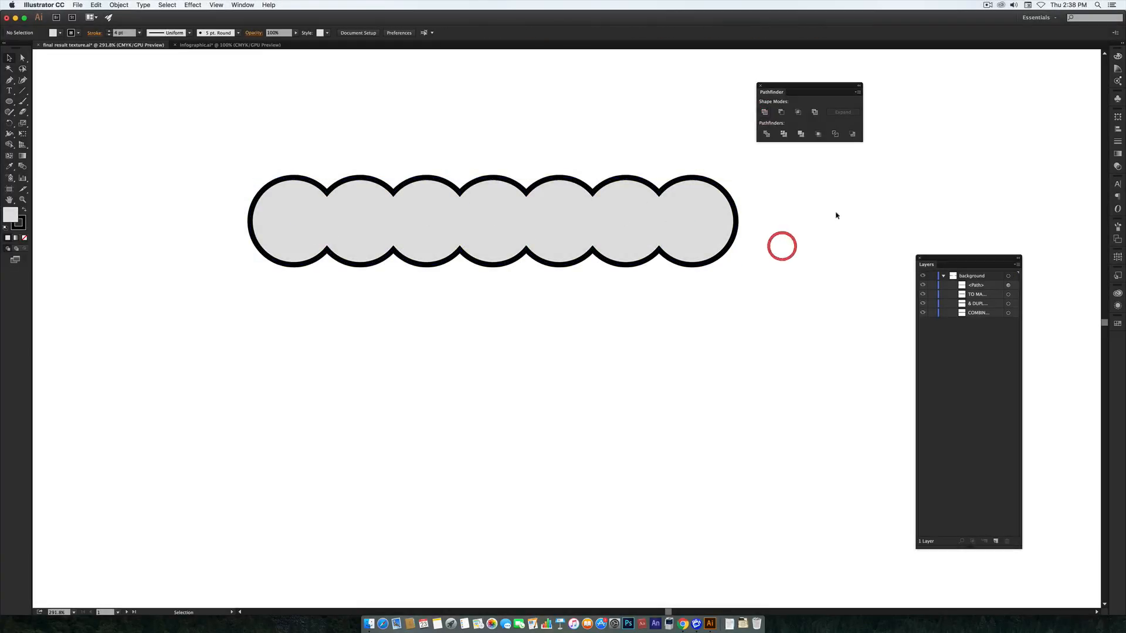
left_click_drag(723, 231, 626, 170)
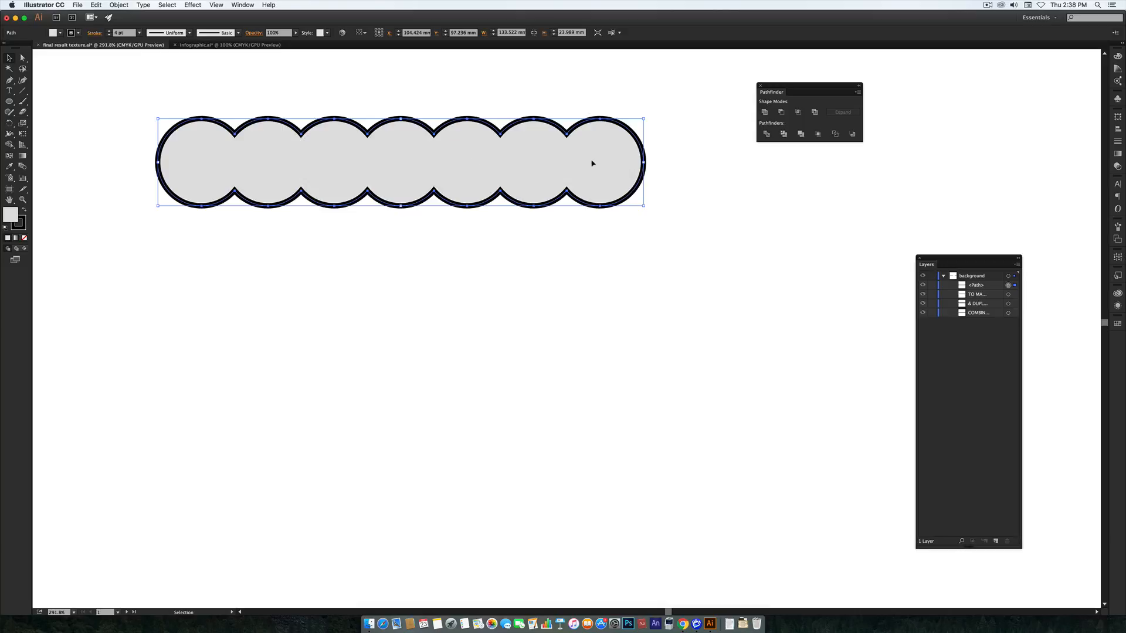
left_click(547, 316)
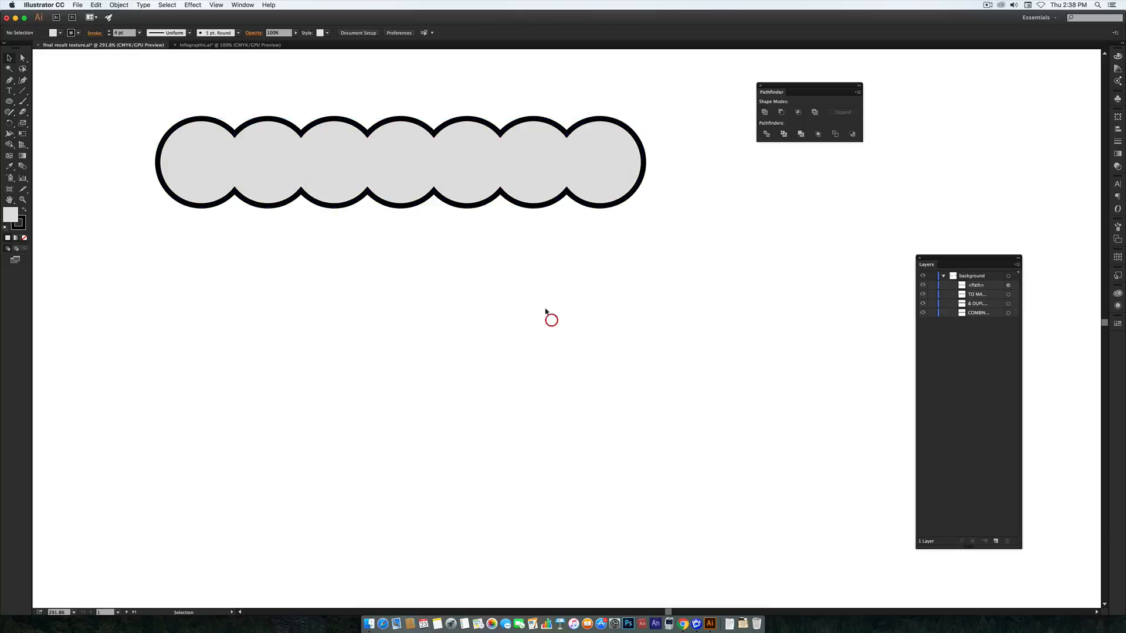
- Draw a large circle with the Ellipse tool overlapping the lower part of the scalloped shape, and deselect it
key("space")
left_click(481, 316, "alt+super")
left_click(500, 321, "alt+super")
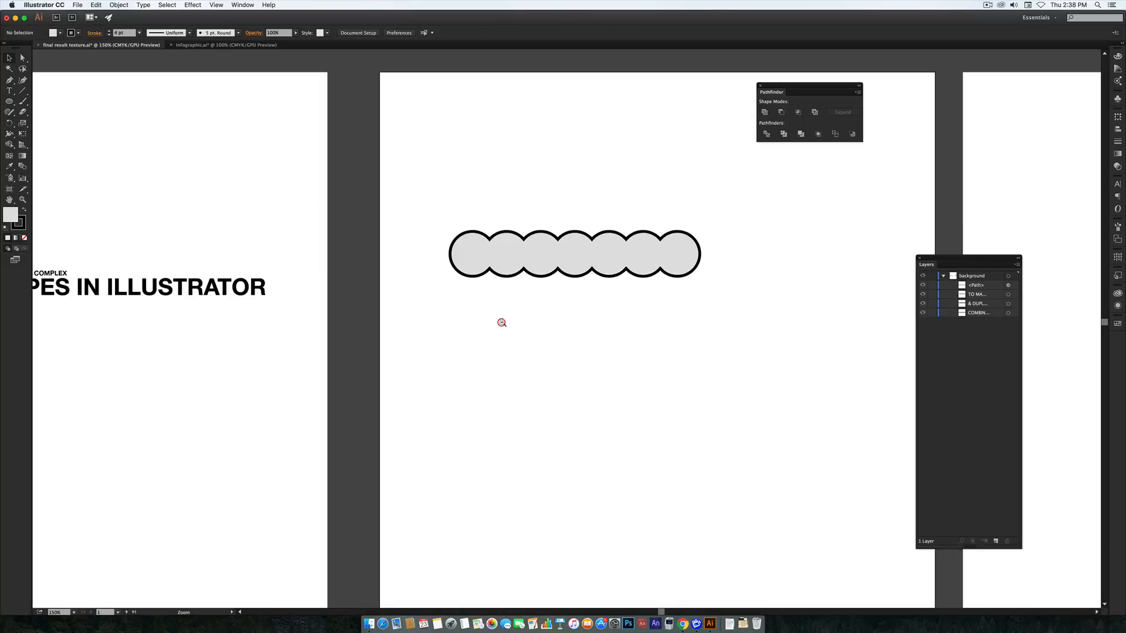
left_click(558, 329, "alt+super")
left_click_drag(629, 335, 488, 254)
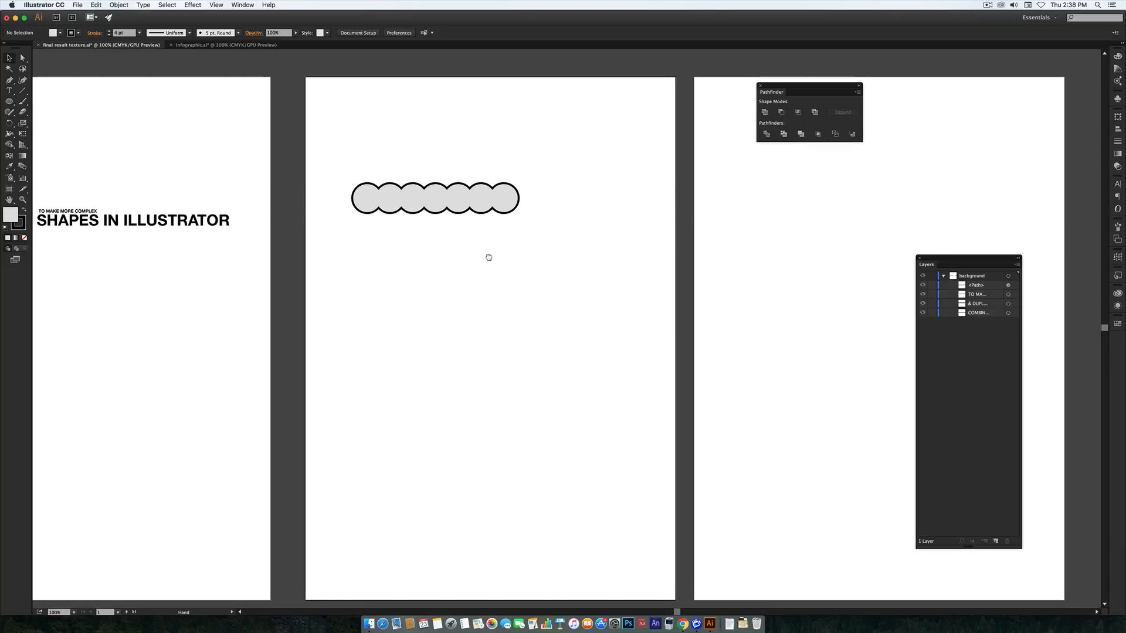
left_click(9, 101)
left_click_drag(357, 186, 550, 352)
key("v")
left_click(420, 126)
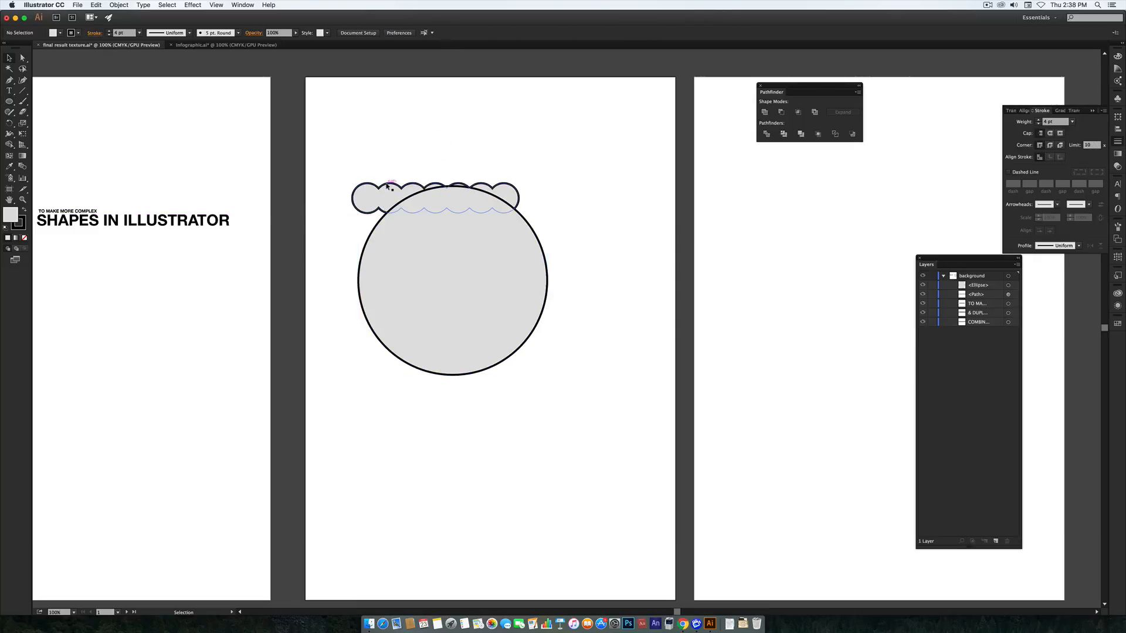
- Bring the scalloped shape in front of the large circle and move it down so it is centred across the circle's upper part
left_click(387, 186)
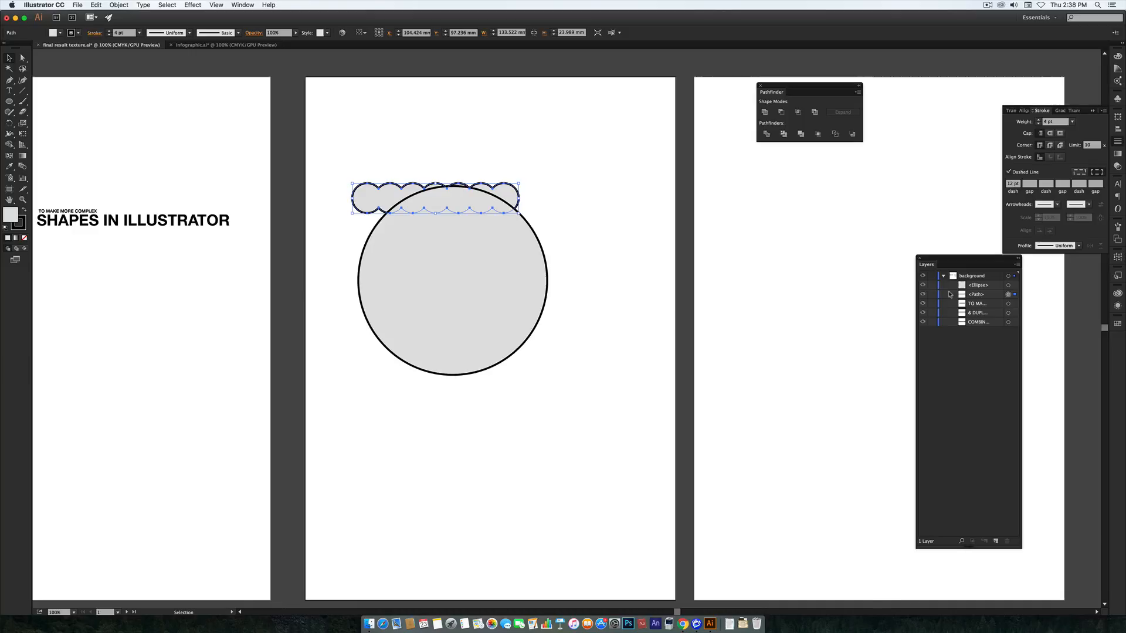
left_click_drag(955, 258, 637, 201)
key("space")
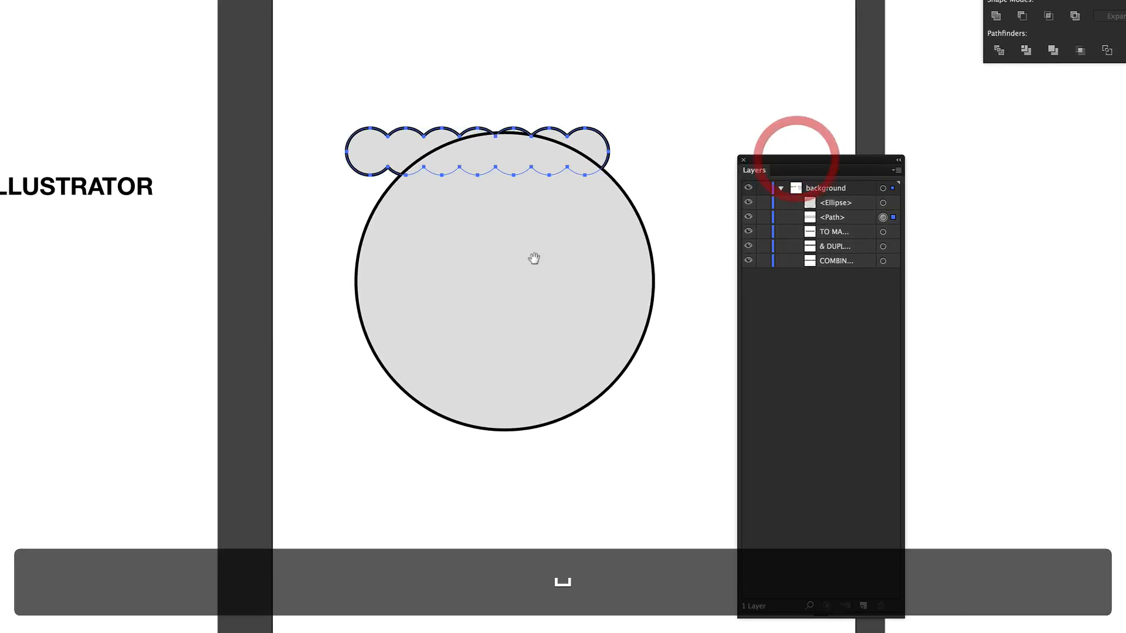
left_click(536, 275, "super")
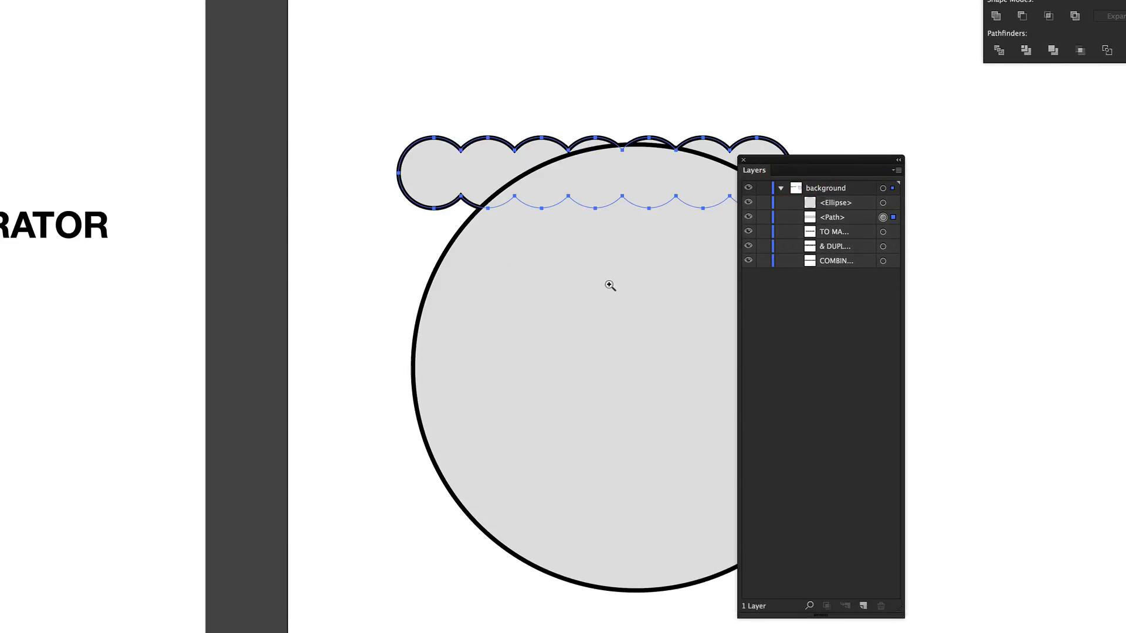
left_click_drag(581, 281, 377, 254)
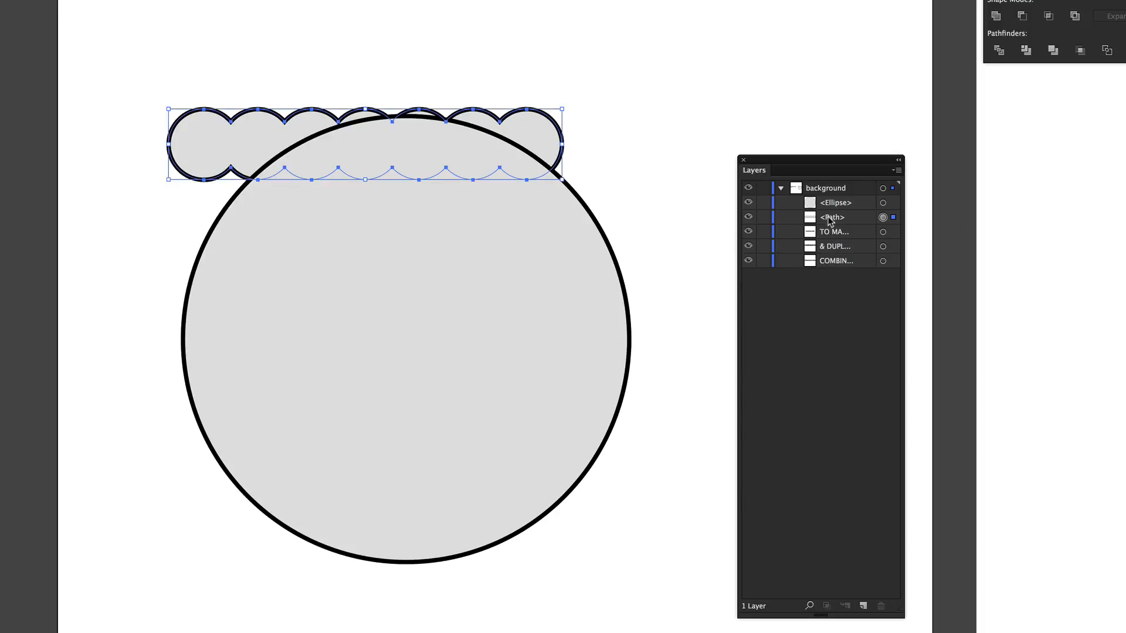
left_click_drag(839, 221, 836, 195)
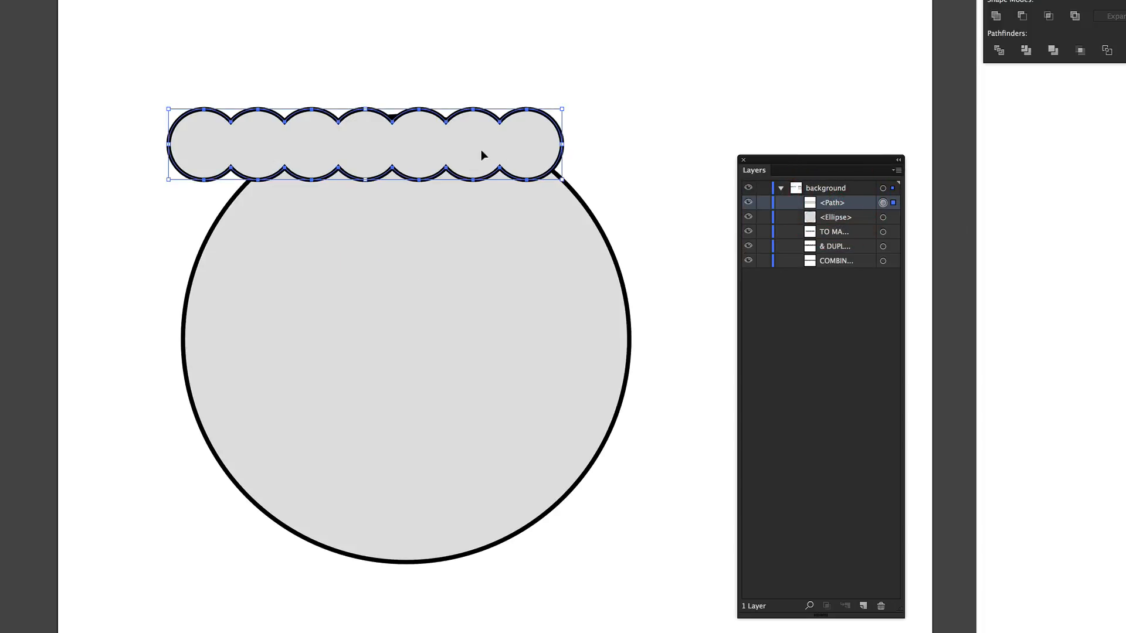
left_click_drag(430, 160, 459, 220)
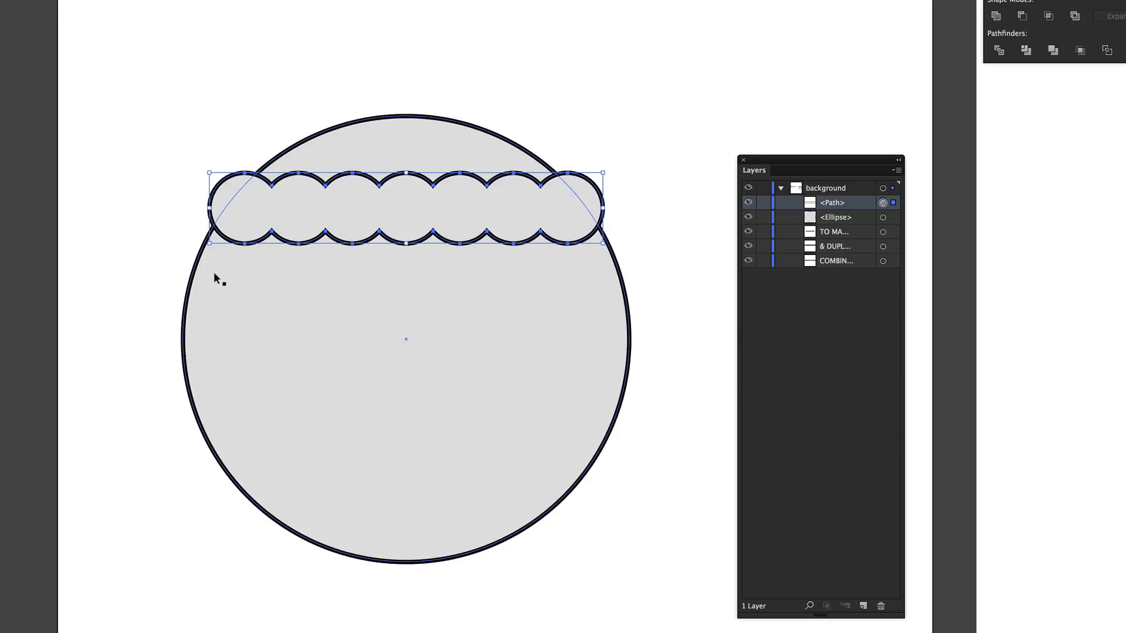
- Select the scalloped shape and the large circle together and subtract the scalloped shape with Minus Front
left_click(184, 275, "shift")
left_click(256, 216)
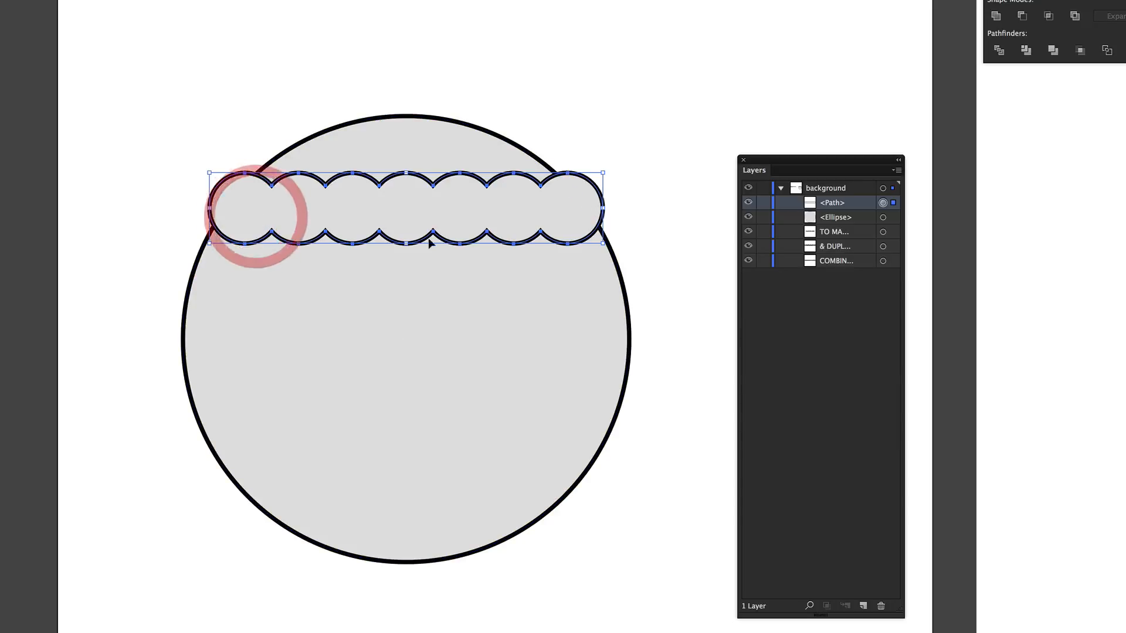
left_click(565, 364, "shift")
left_click(564, 363, "shift")
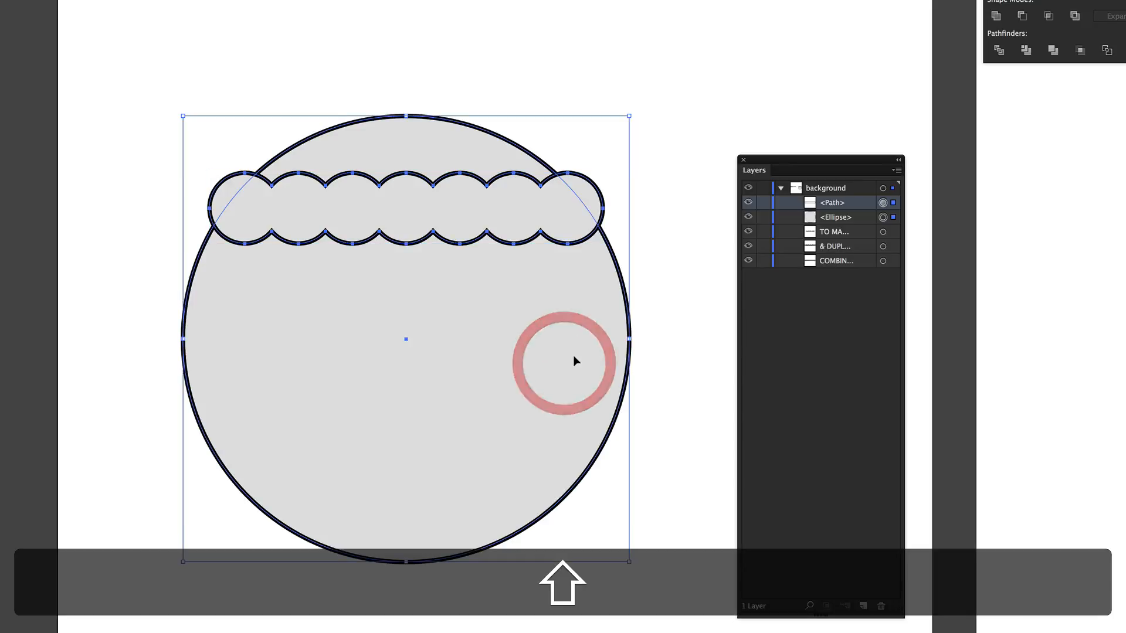
left_click(1023, 18)
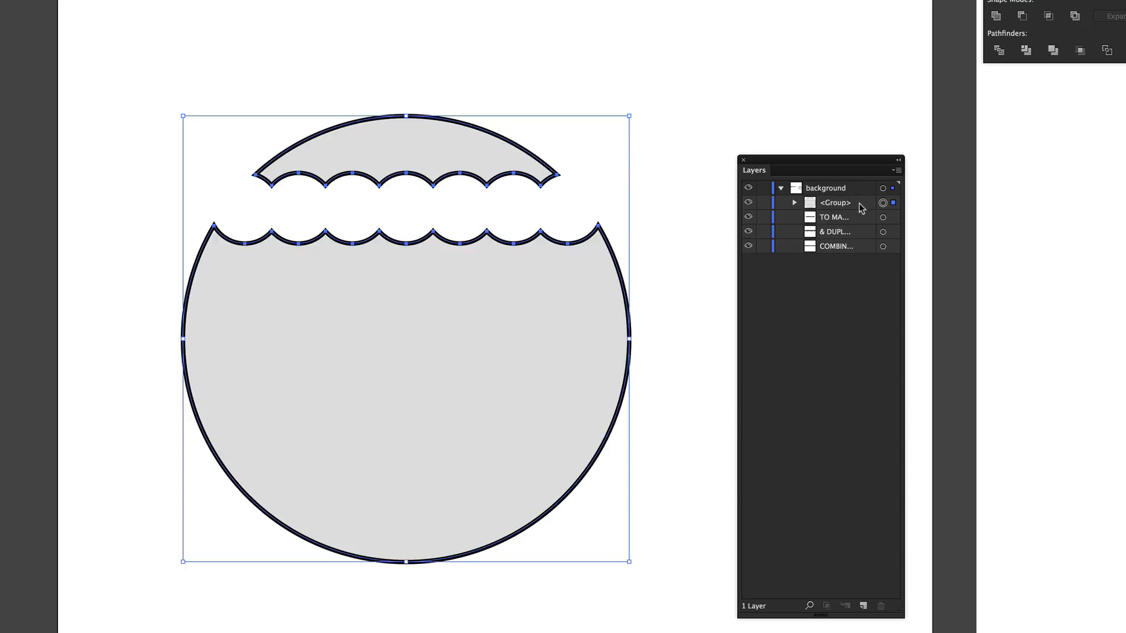
- Expand the resulting group in the layer list and delete its upper cap piece, keeping the wavy lower piece
left_click(793, 202)
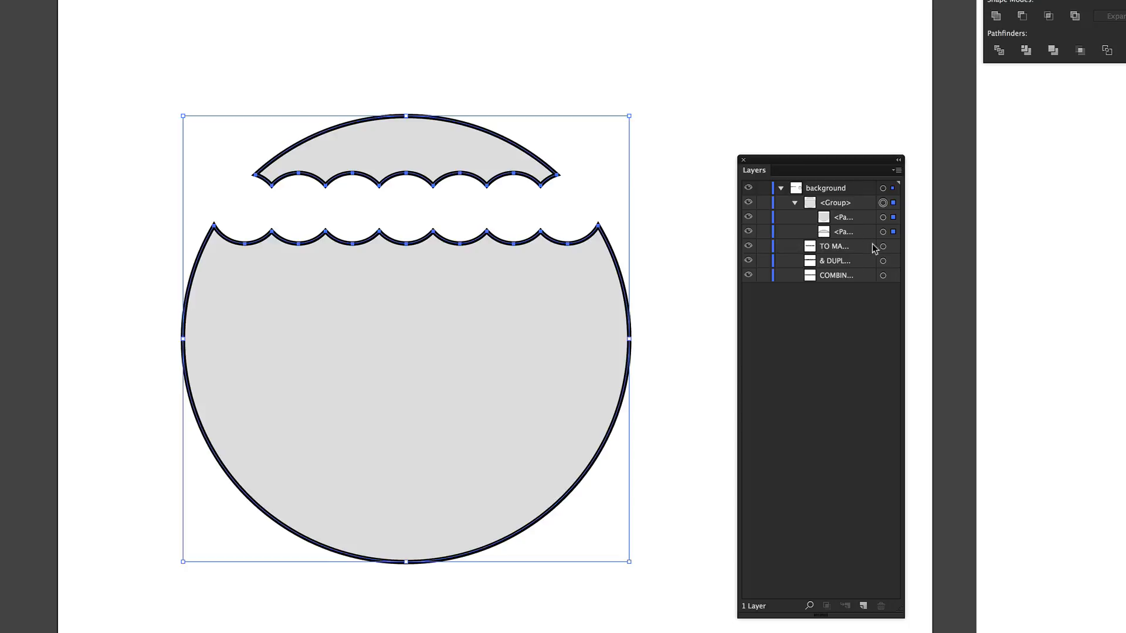
left_click(892, 232)
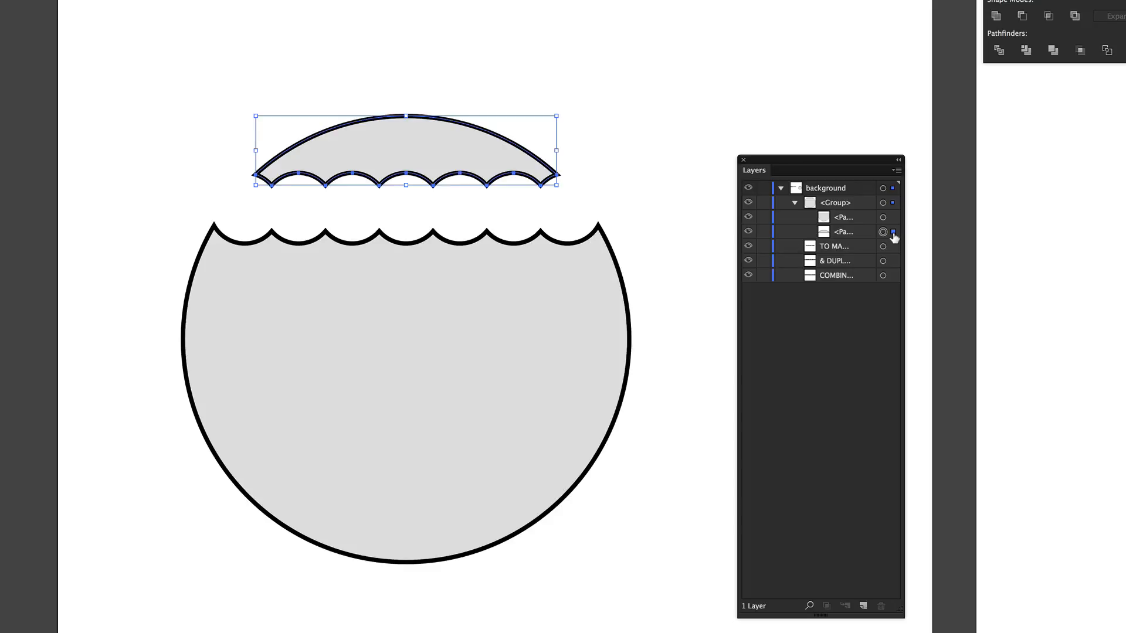
key("BackSpace")
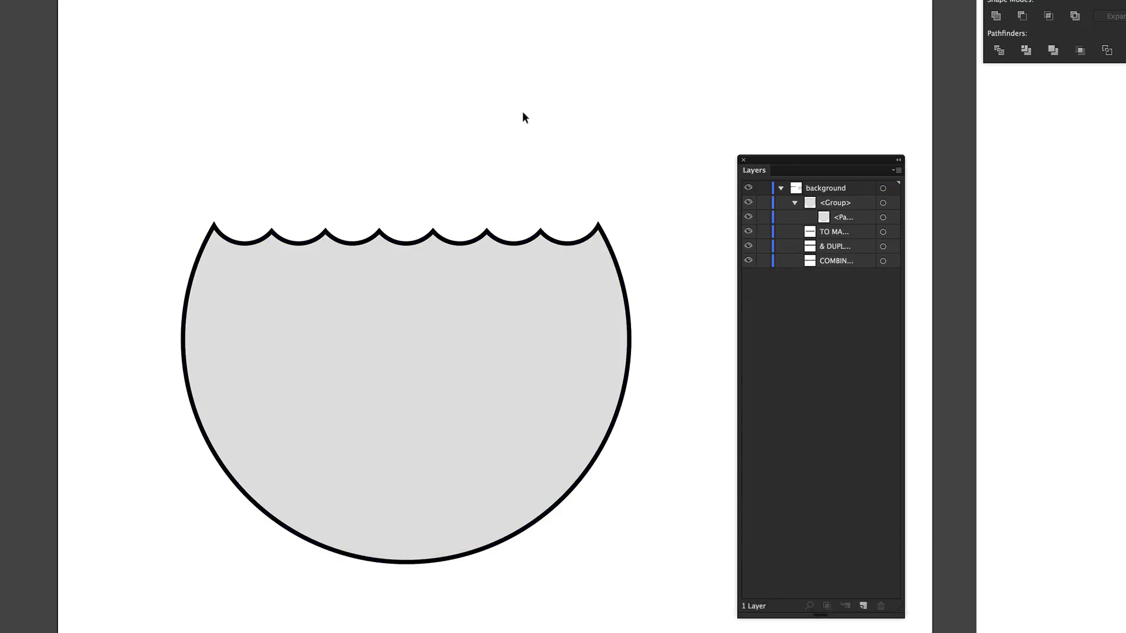
- Examine the wavy water shape in the Infographic.ai poster with the Layers panel moved aside, and return to the final result texture document
right_click(655, 340)
left_click(464, 434)
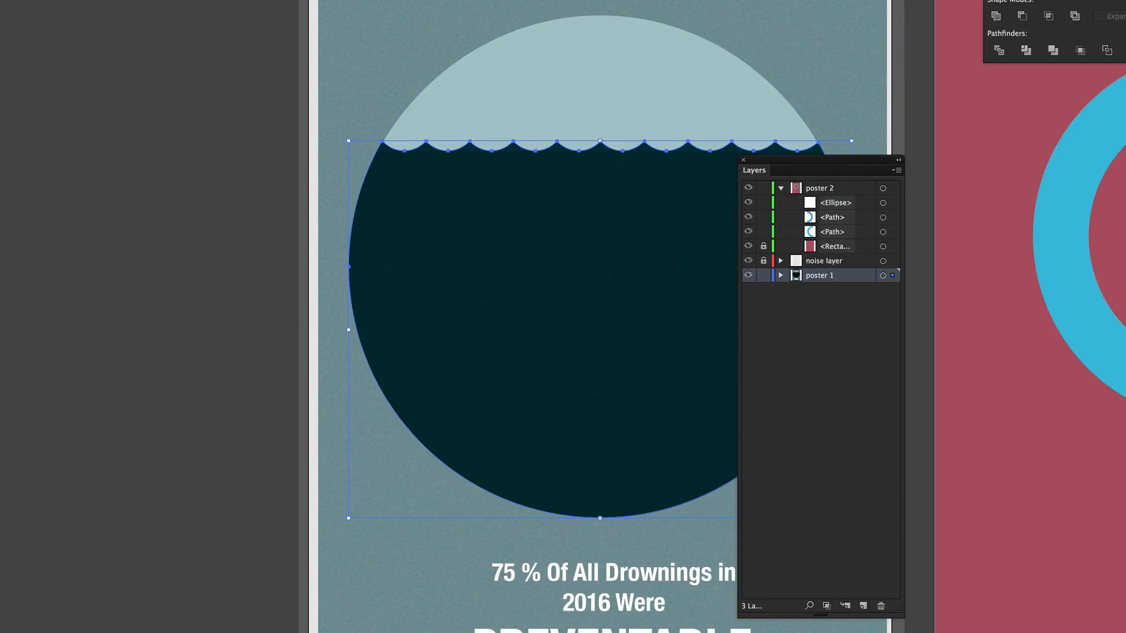
left_click_drag(782, 160, 1056, 272)
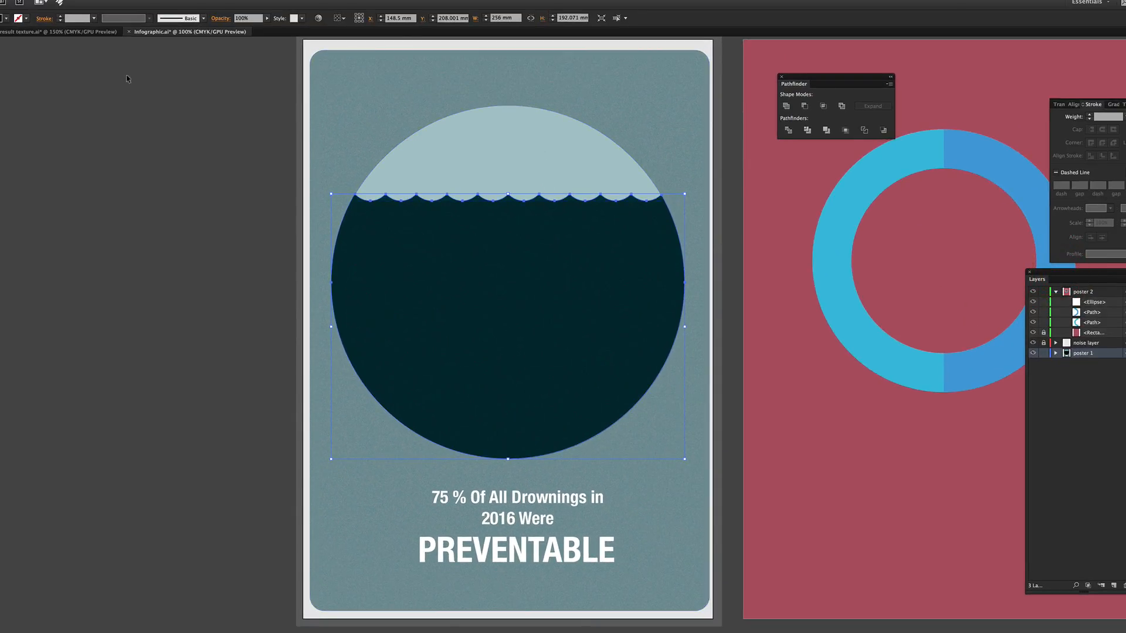
left_click(61, 32)
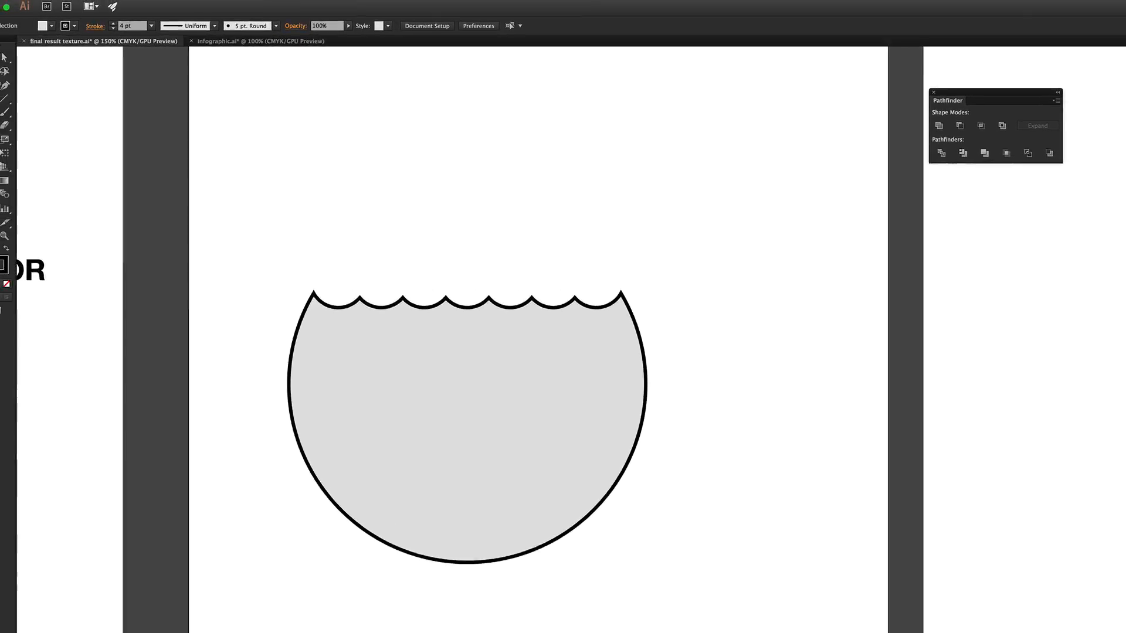
- Draw a circle about 151.3 mm in diameter with the Ellipse tool, matching the outline of the wavy-topped shape
left_click(12, 124)
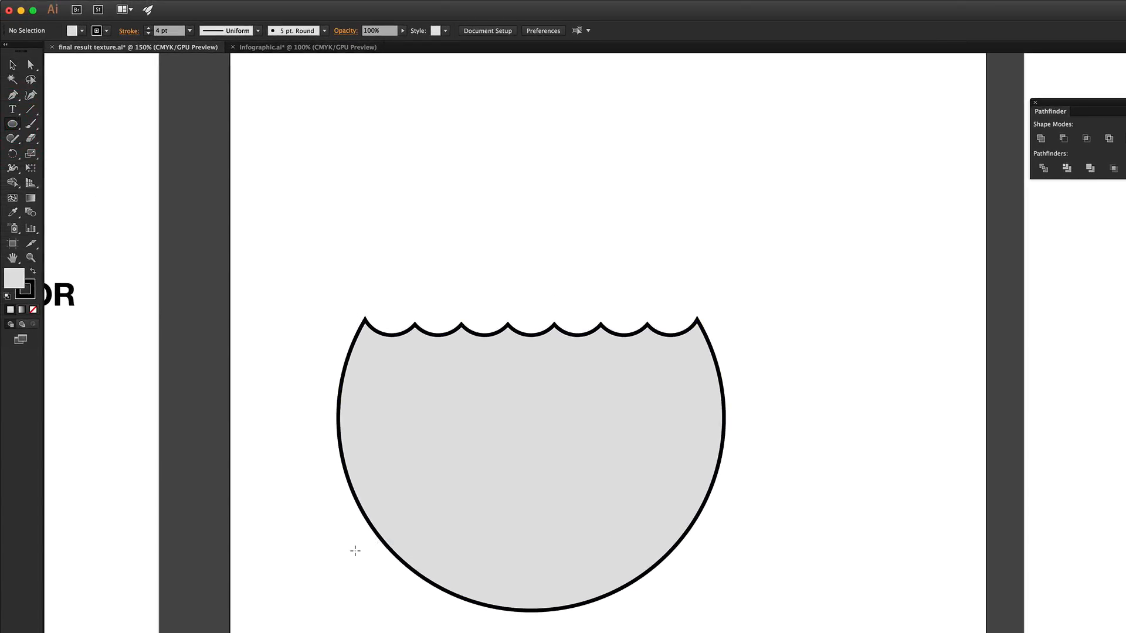
left_click_drag(365, 319, 647, 598)
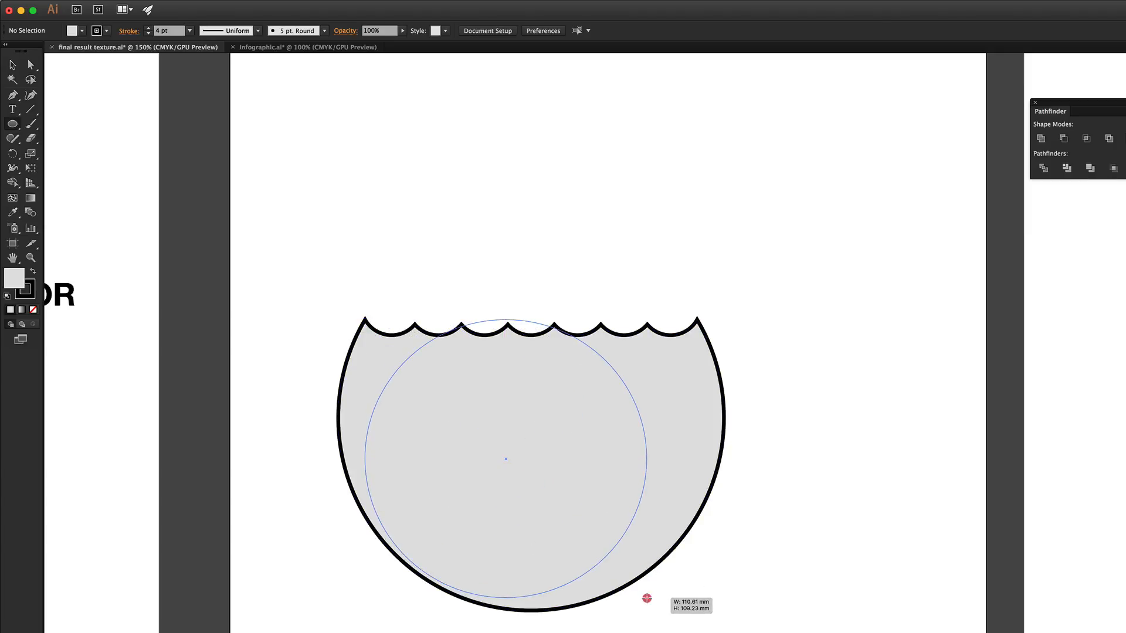
mouse_move(646, 598)
left_mouse_down()
mouse_move(694, 628)
mouse_move(742, 632)
mouse_move(690, 632)
mouse_move(811, 632)
mouse_move(691, 632)
mouse_move(515, 375)
mouse_move(422, 384)
mouse_move(572, 507)
mouse_move(815, 632)
mouse_move(591, 547)
mouse_move(579, 568)
mouse_move(729, 632)
mouse_move(760, 632)
mouse_move(712, 593)
mouse_move(723, 603)
left_mouse_up()
key("shift")
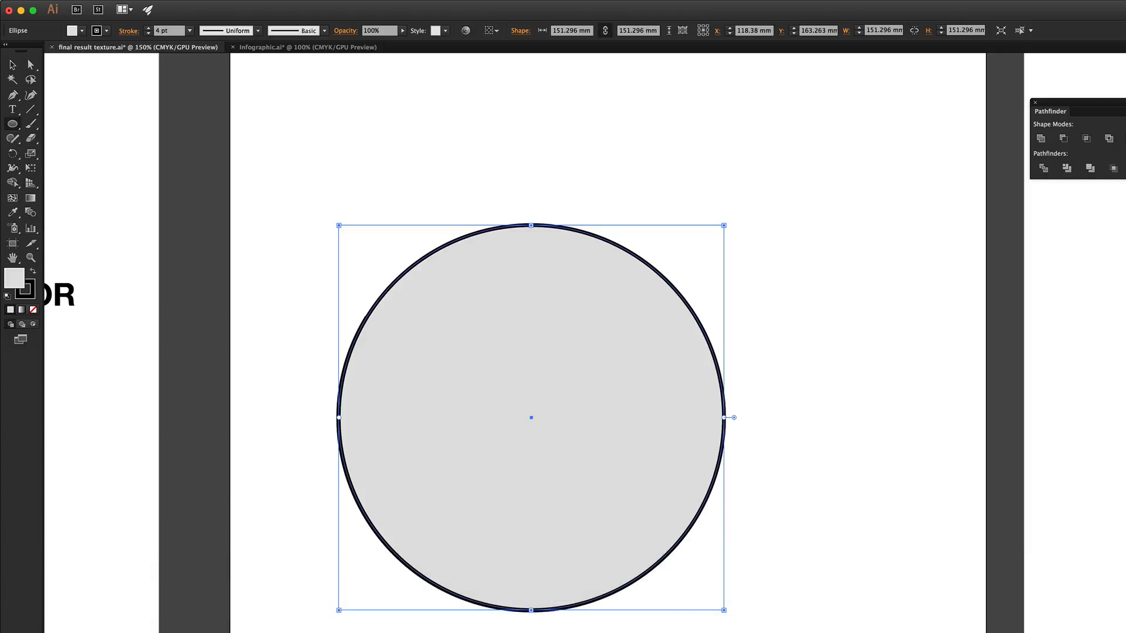
- Bring the Layers panel beside the circle, collapse the group, and move it above the new ellipse in the stacking order
left_click_drag(1125, 270, 811, 256)
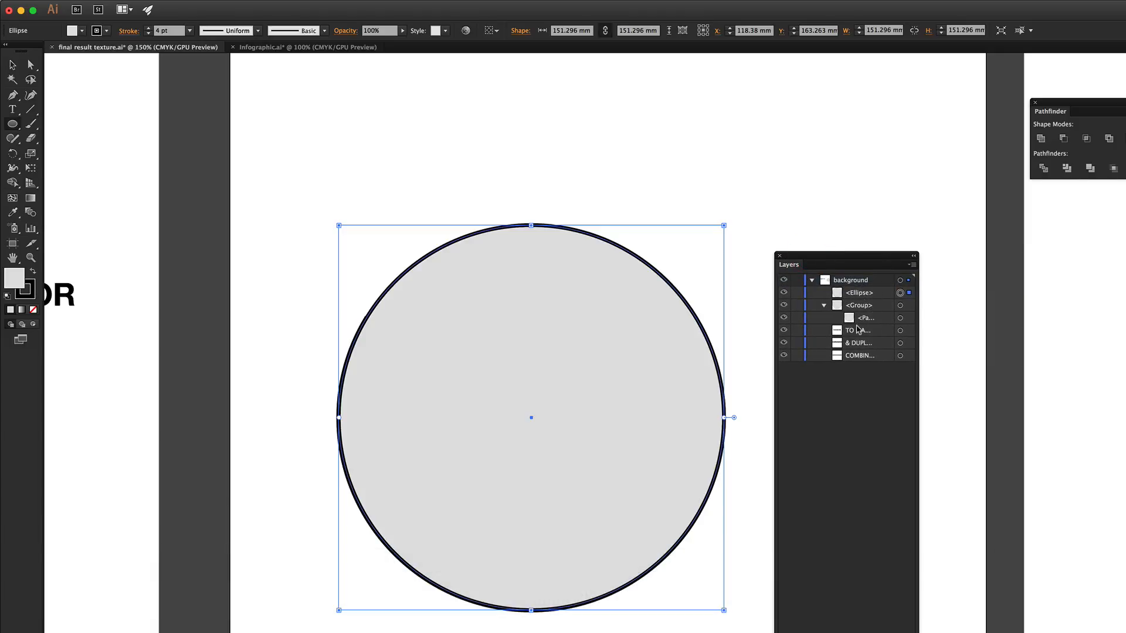
left_click(823, 305)
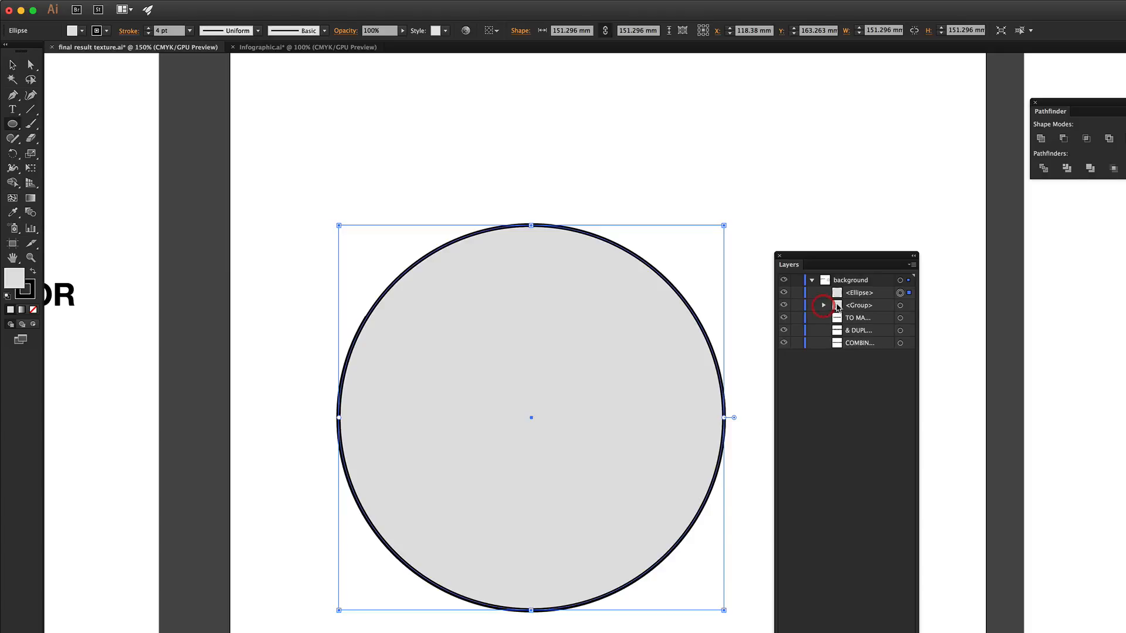
left_click_drag(860, 305, 861, 312)
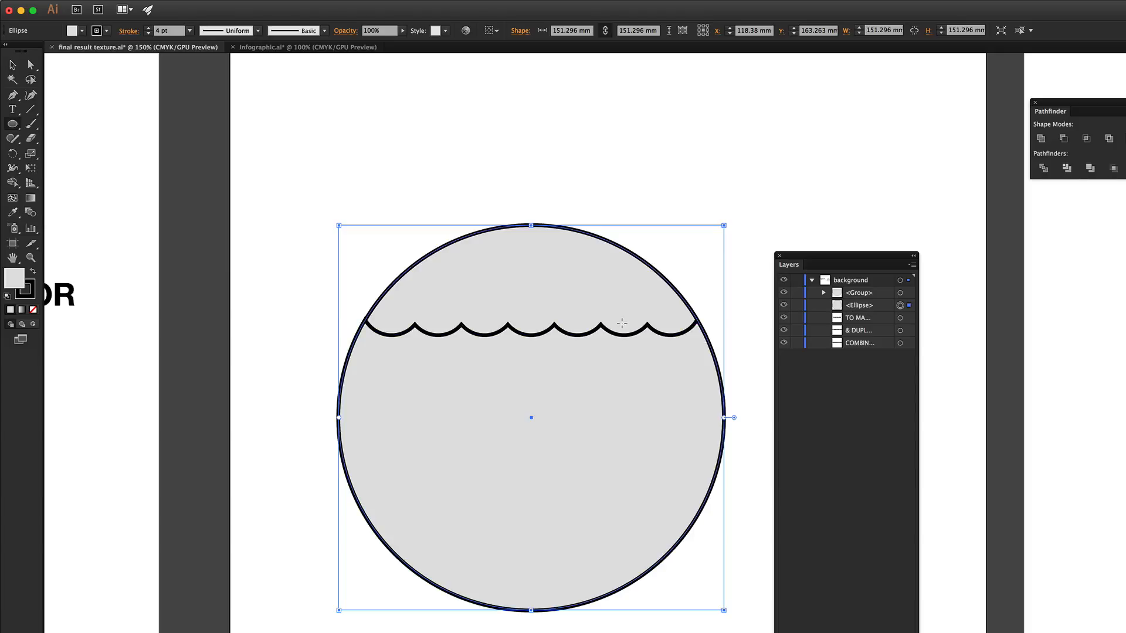
- Select both the wavy shape and the circle, set their stroke to none, and deselect them
key("v")
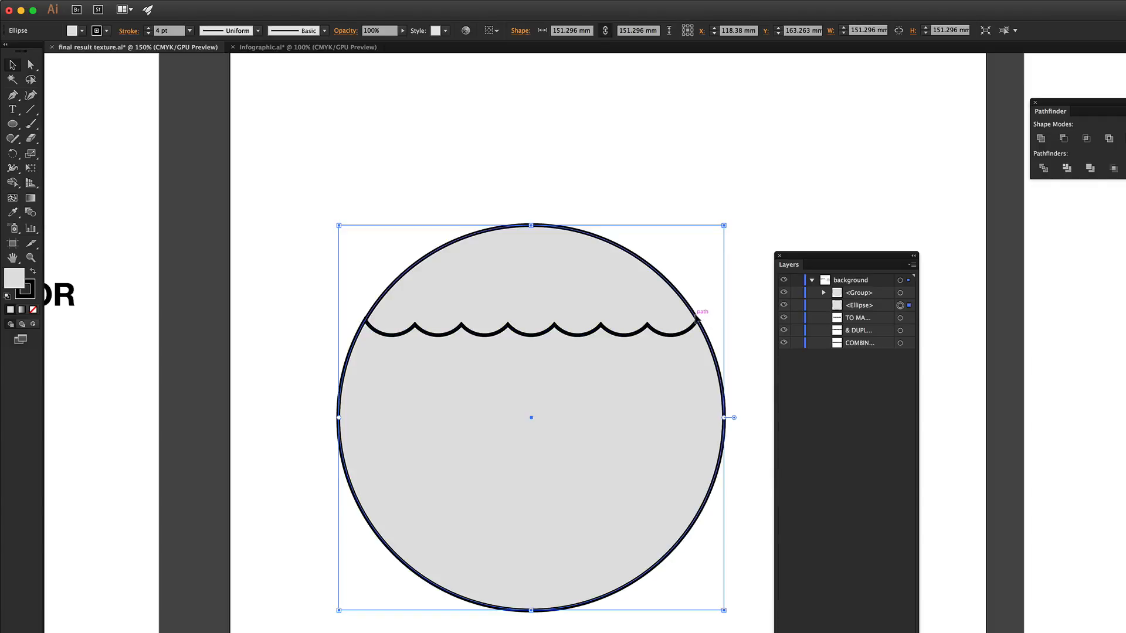
left_click_drag(518, 160, 659, 363)
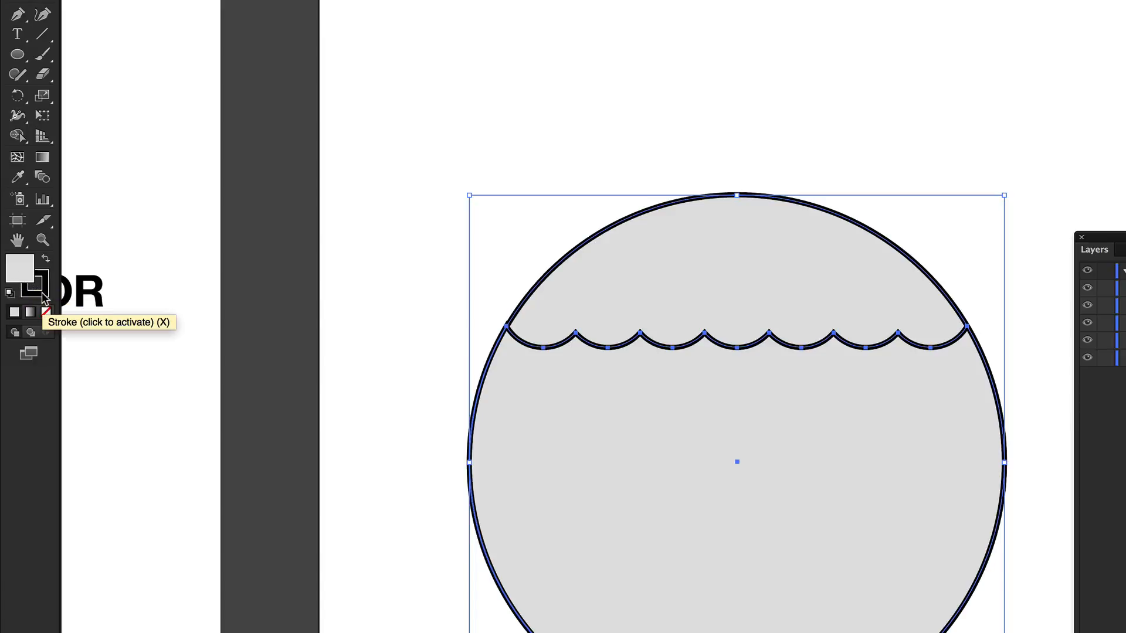
left_click(41, 291)
left_click(46, 313)
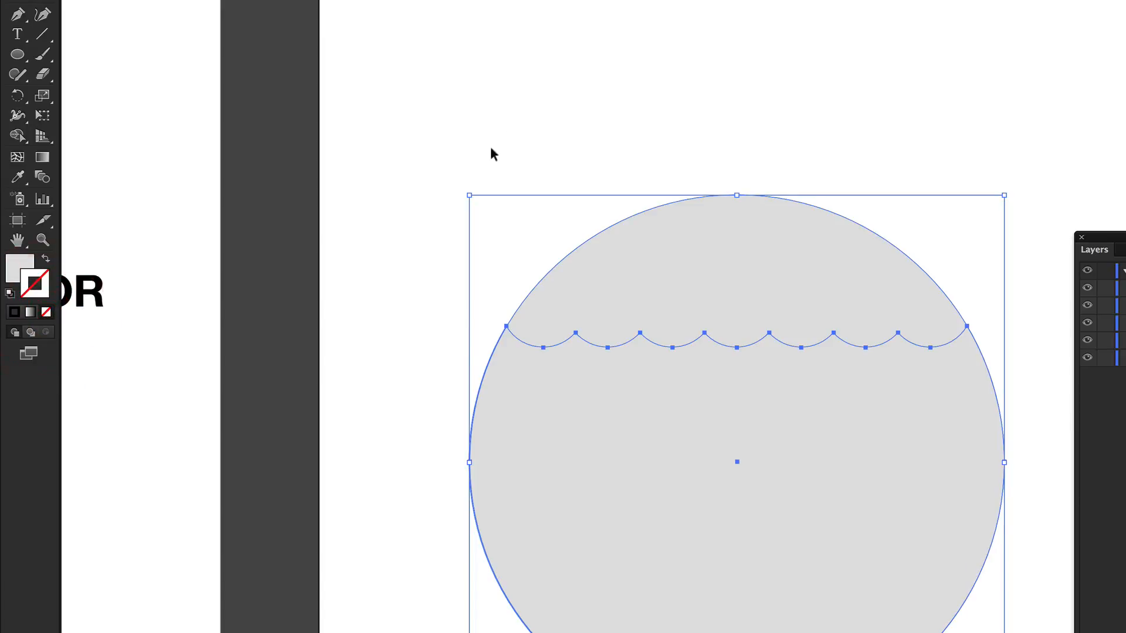
left_click(495, 103)
- Fill the wavy lower shape with teal, C 71.37, M 0, Y 25.49, K 0, and deselect it
left_click(686, 441)
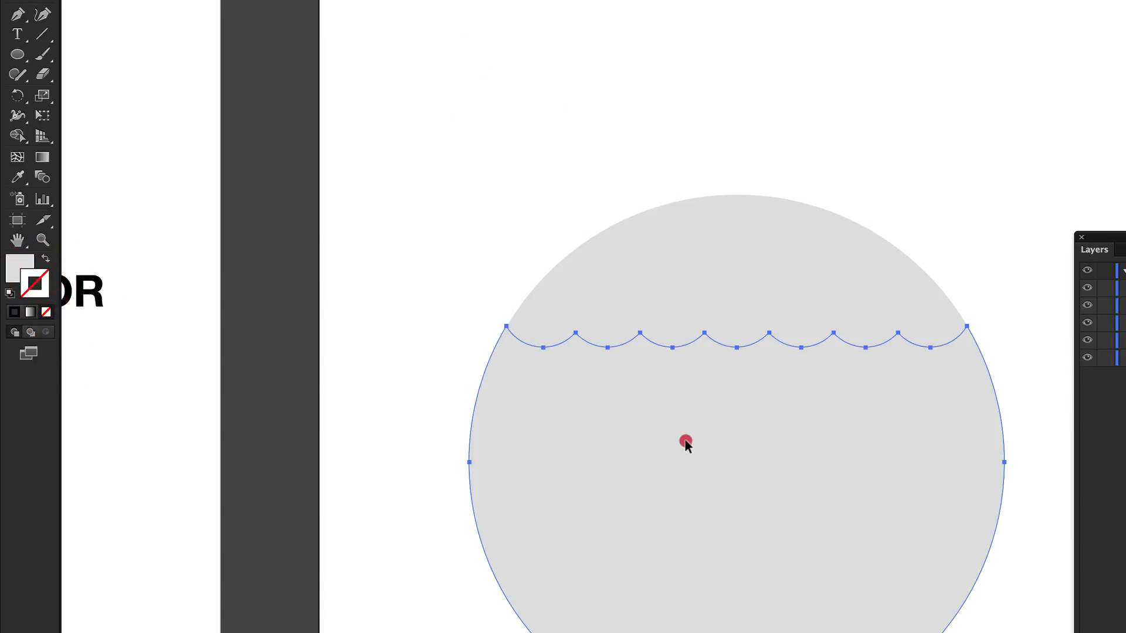
left_click(14, 267)
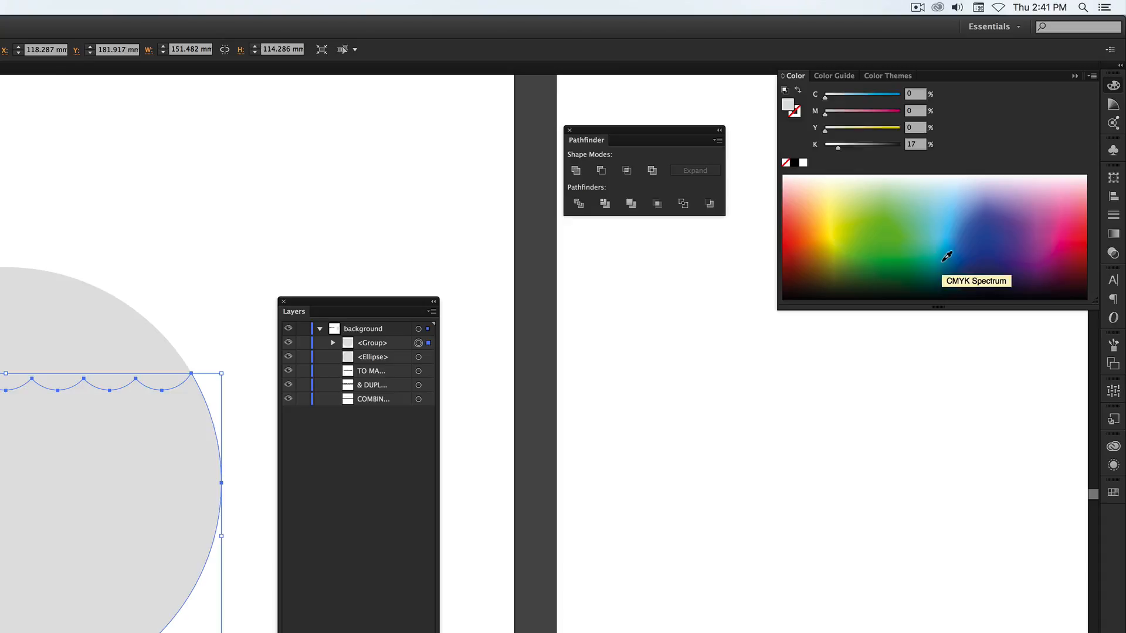
left_click(936, 267)
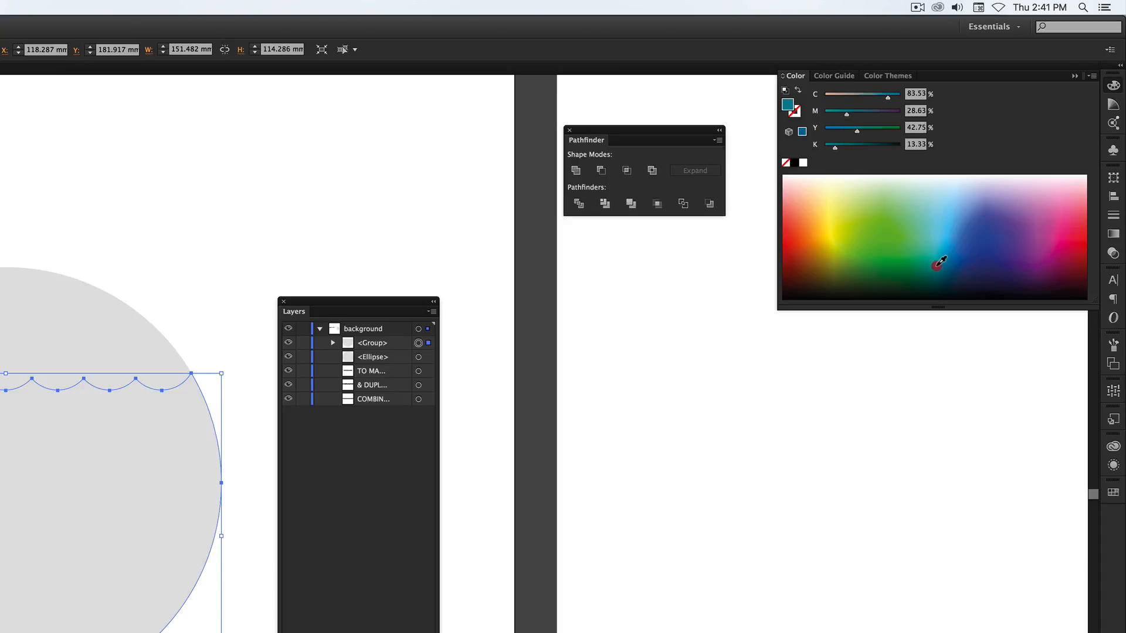
left_click_drag(936, 266, 947, 240)
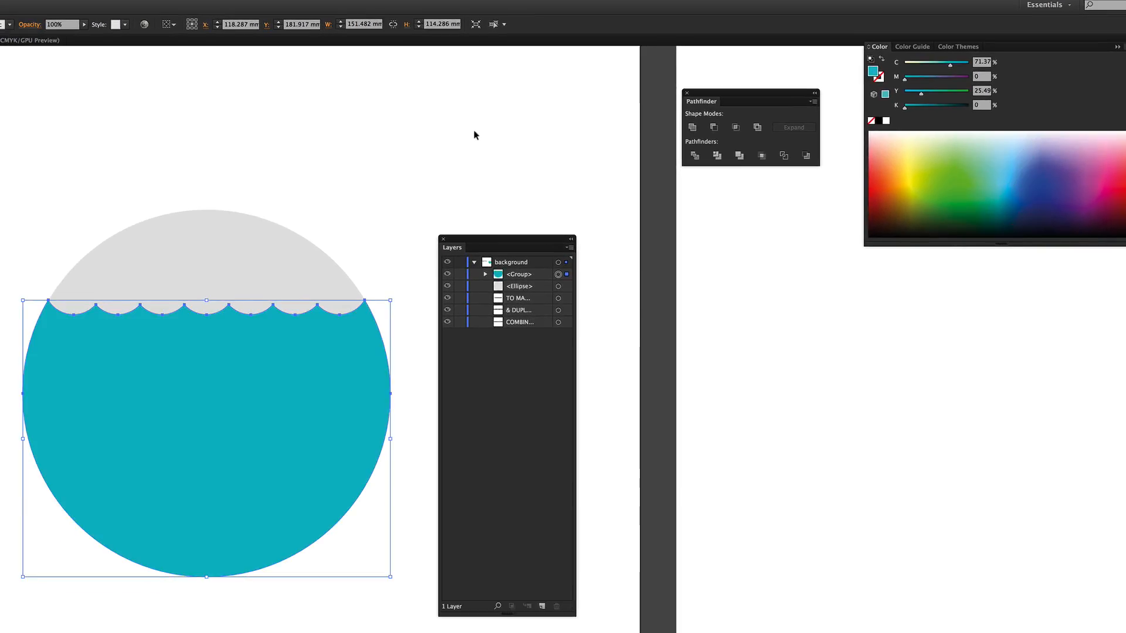
left_click(327, 146)
- Fill the circle behind the wavy shape with dark grey at K 75, deselect it, and move the Layers panel off the artboard
left_click(254, 242)
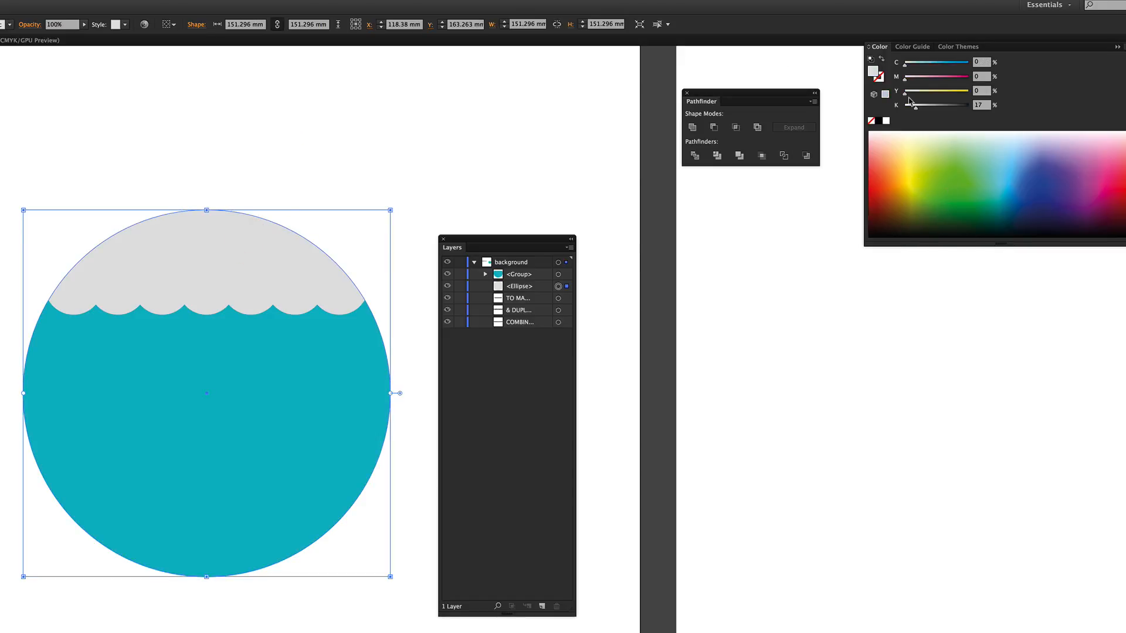
left_click_drag(916, 112, 954, 113)
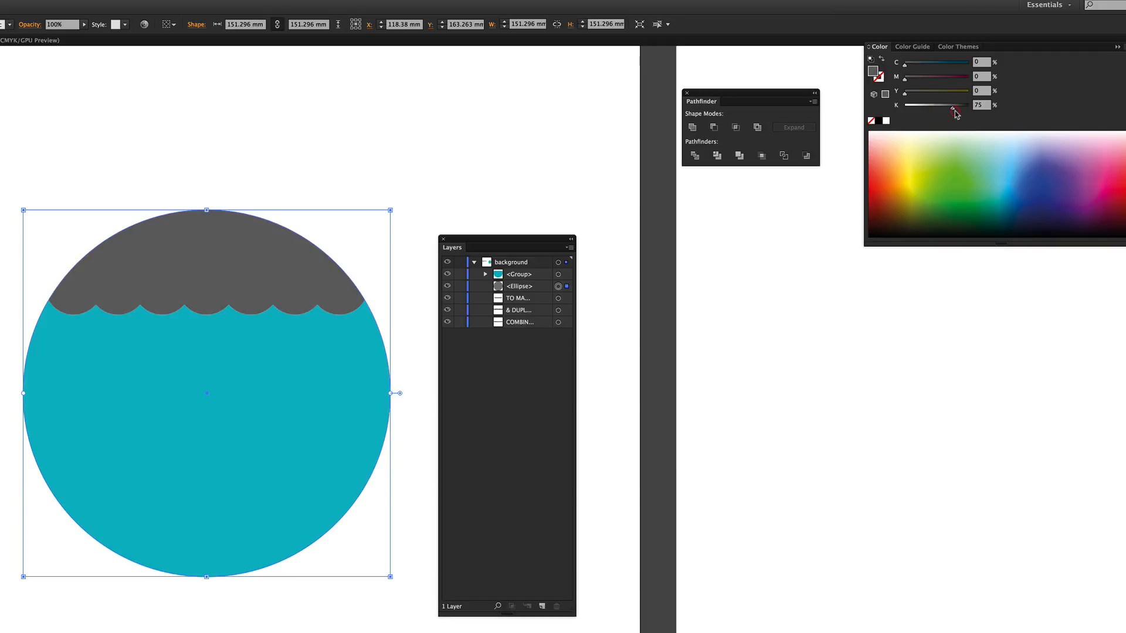
left_click(454, 123)
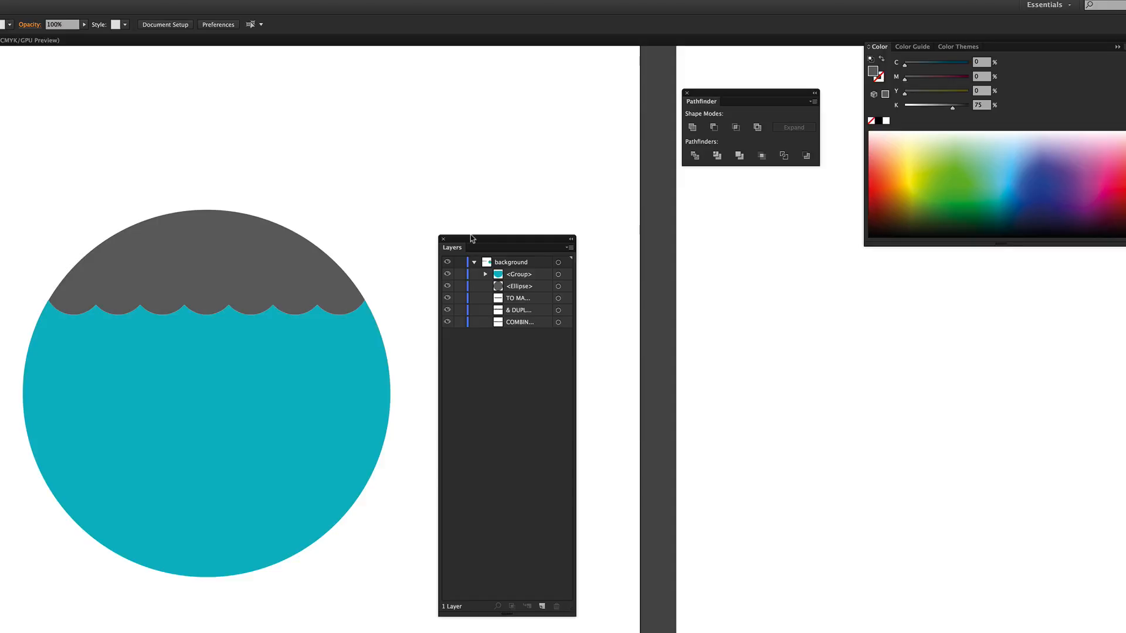
left_click_drag(510, 237, 708, 196)
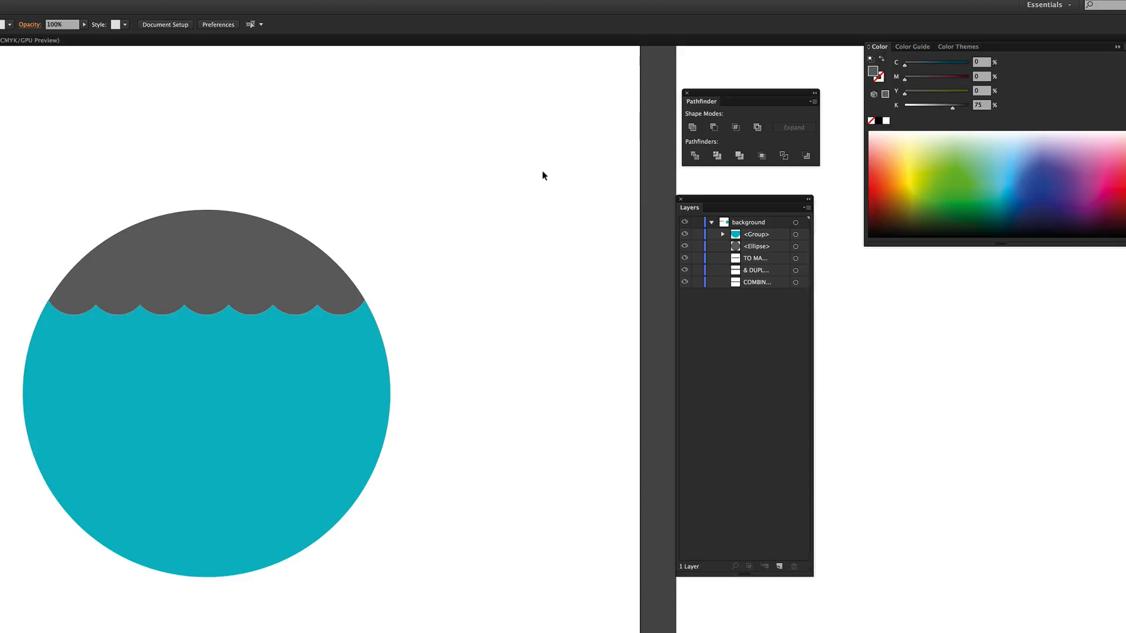